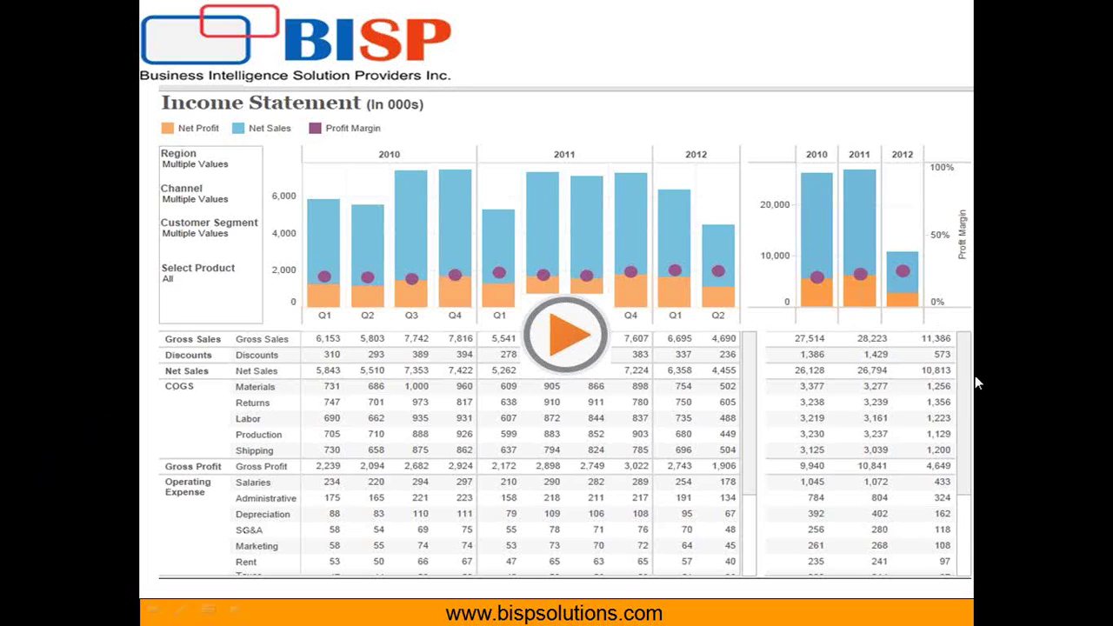
Step: Switch to the virtual machine running Oracle Hyperion Financial Management and bring the extract tasks into view
key("super")
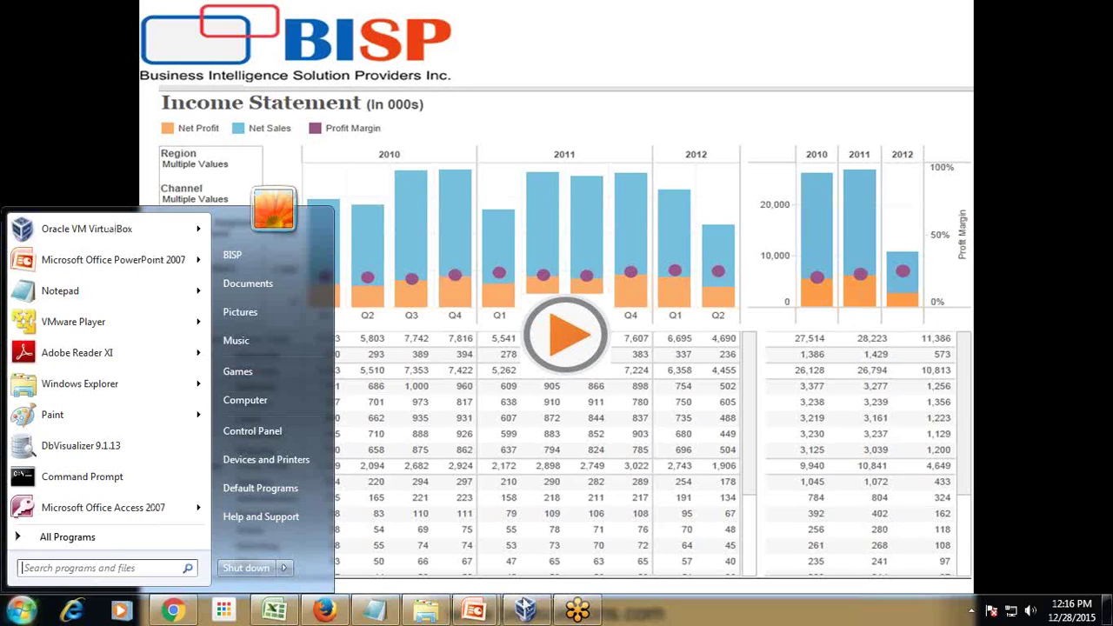
left_click(525, 611)
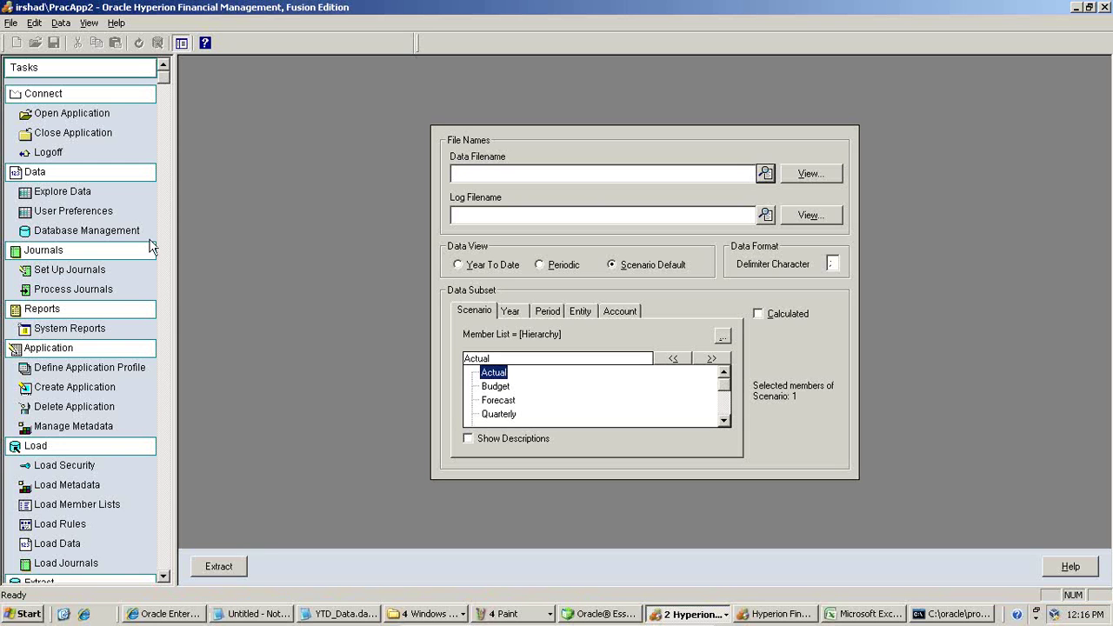
scroll(169, 125, "down", 2)
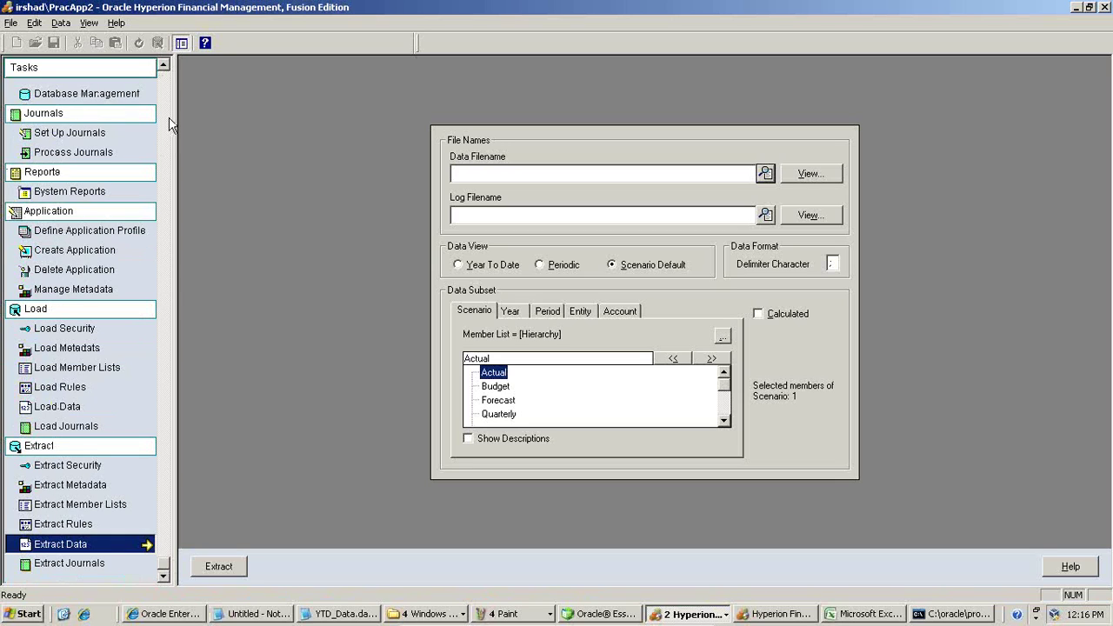
left_click(162, 87)
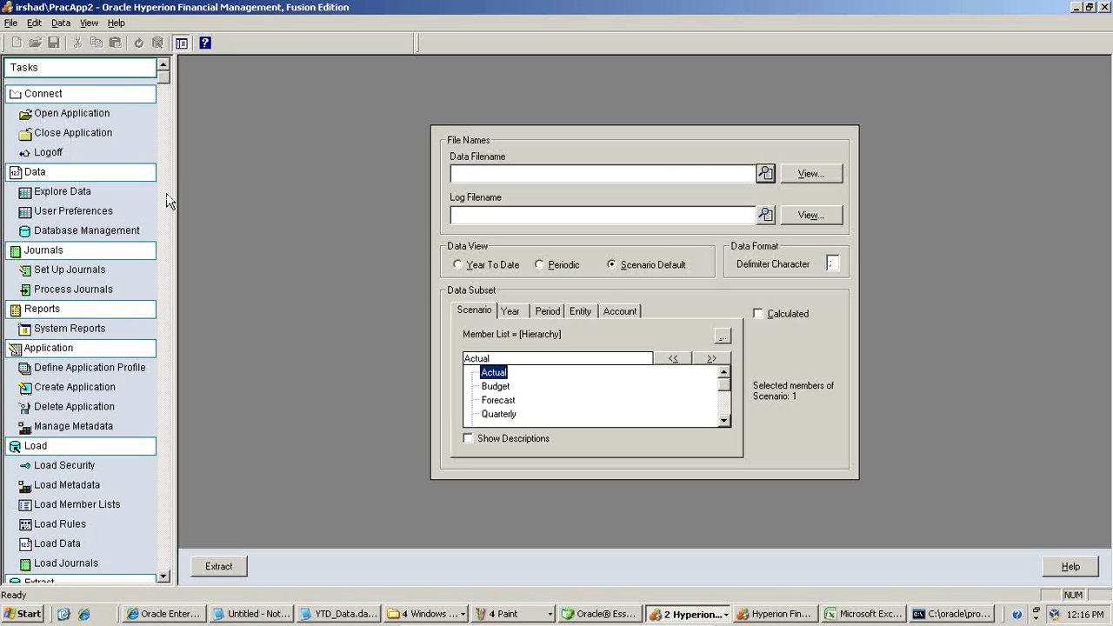
scroll(131, 521, "down", 3)
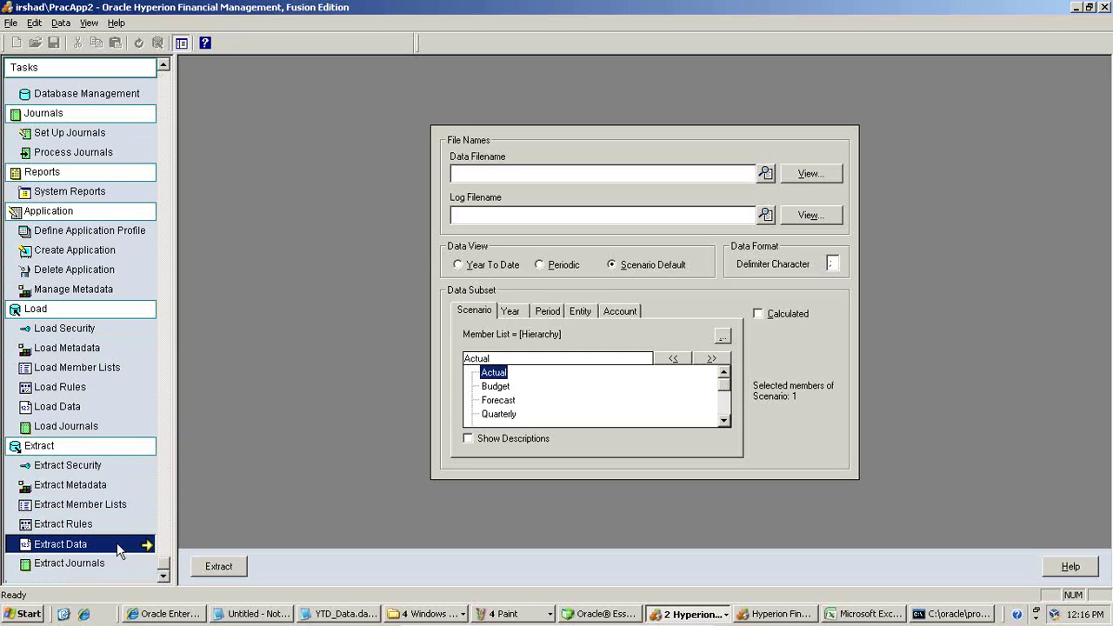
Step: Start a data extract and pick YTD_Data.dat in the Oracle folder as its data file
left_click(80, 546)
left_click(764, 175)
left_click(451, 261)
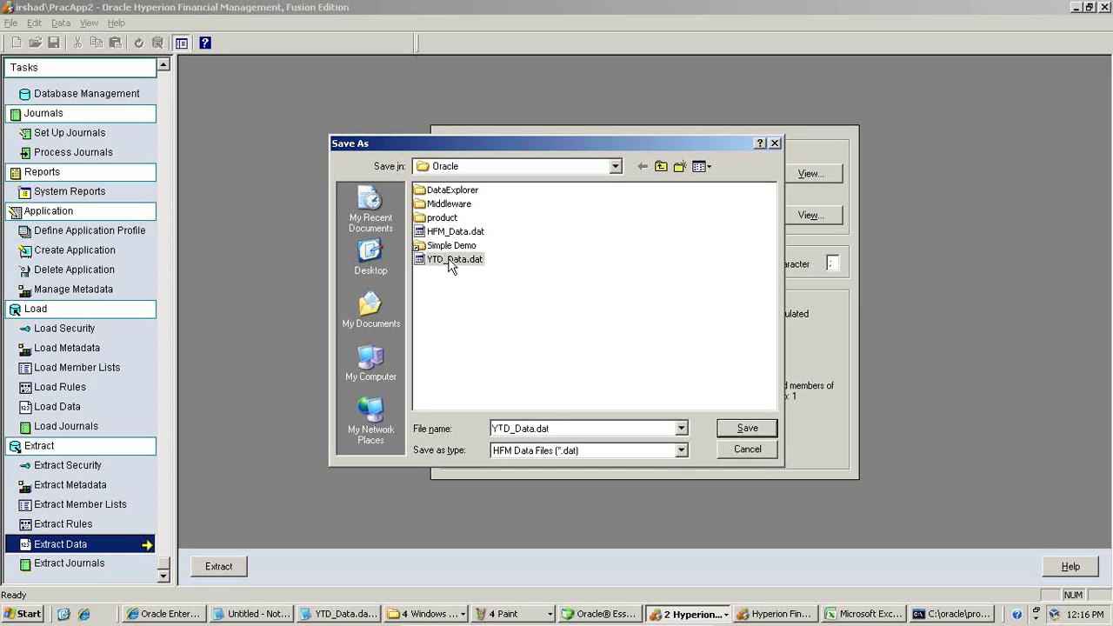
left_click_drag(477, 145, 491, 232)
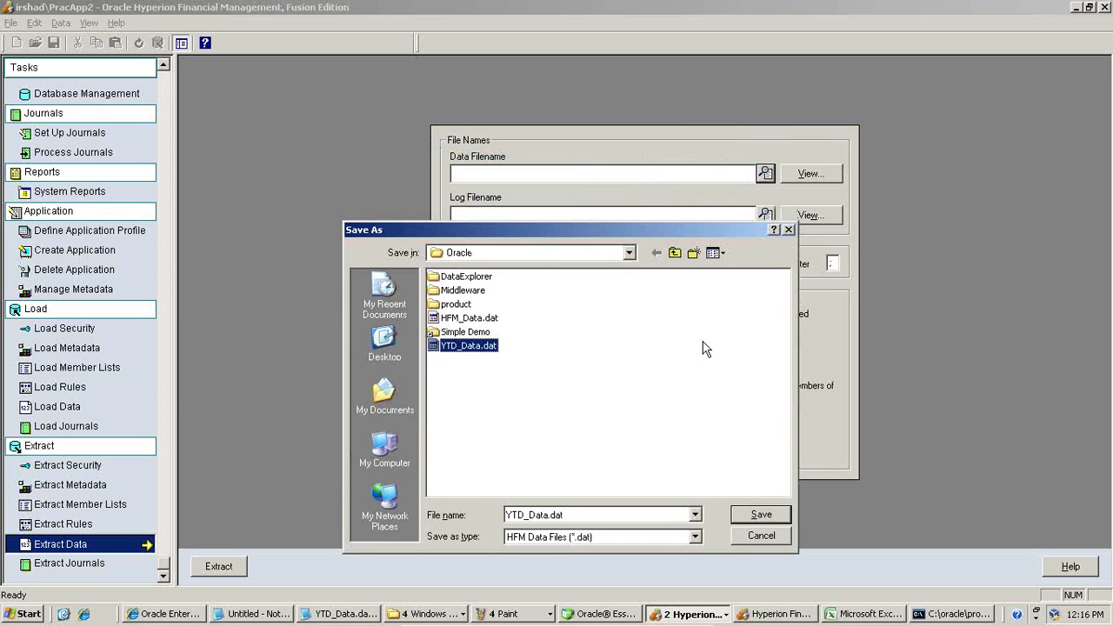
left_click(746, 513)
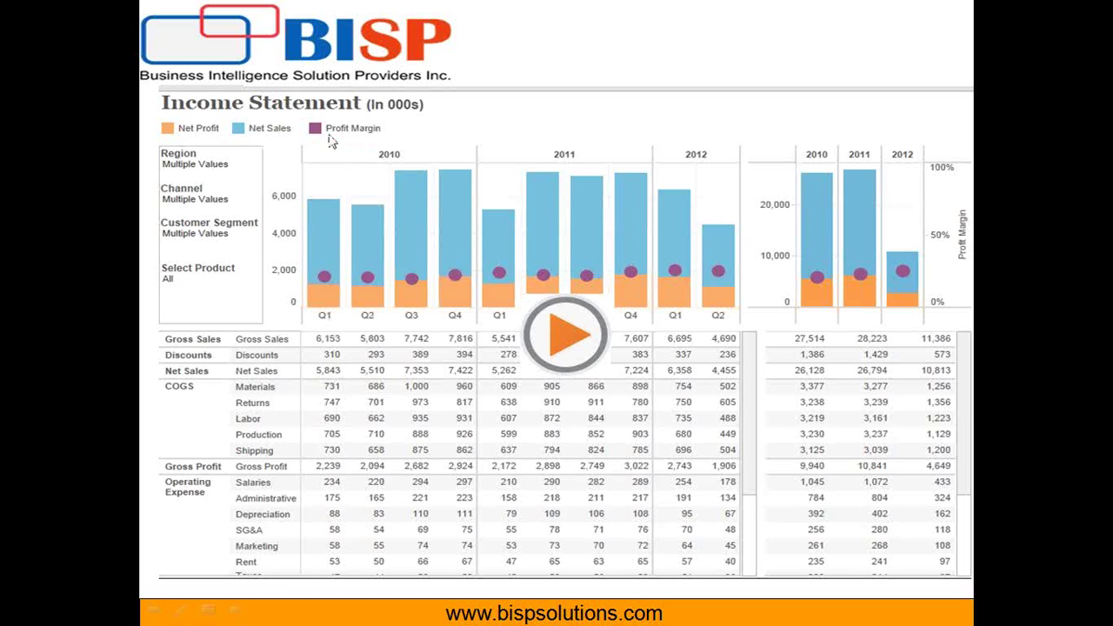
Step: Return to Hyperion Financial Management and open Simple.xml from the Simple Demo Metadata folder for metadata management
key("alt+Tab")
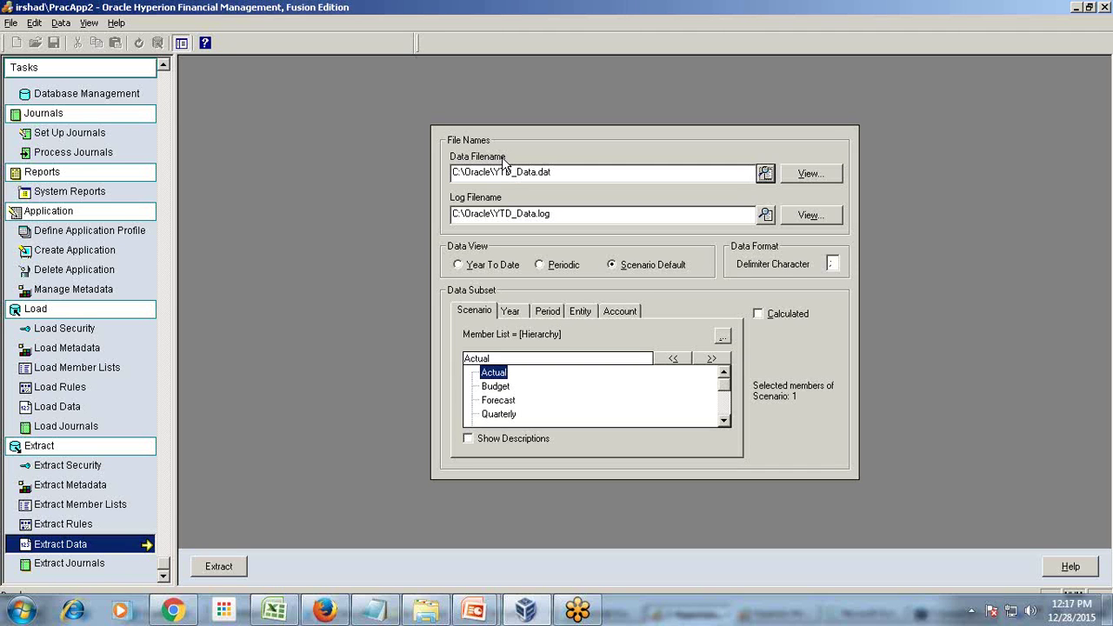
left_click(95, 294)
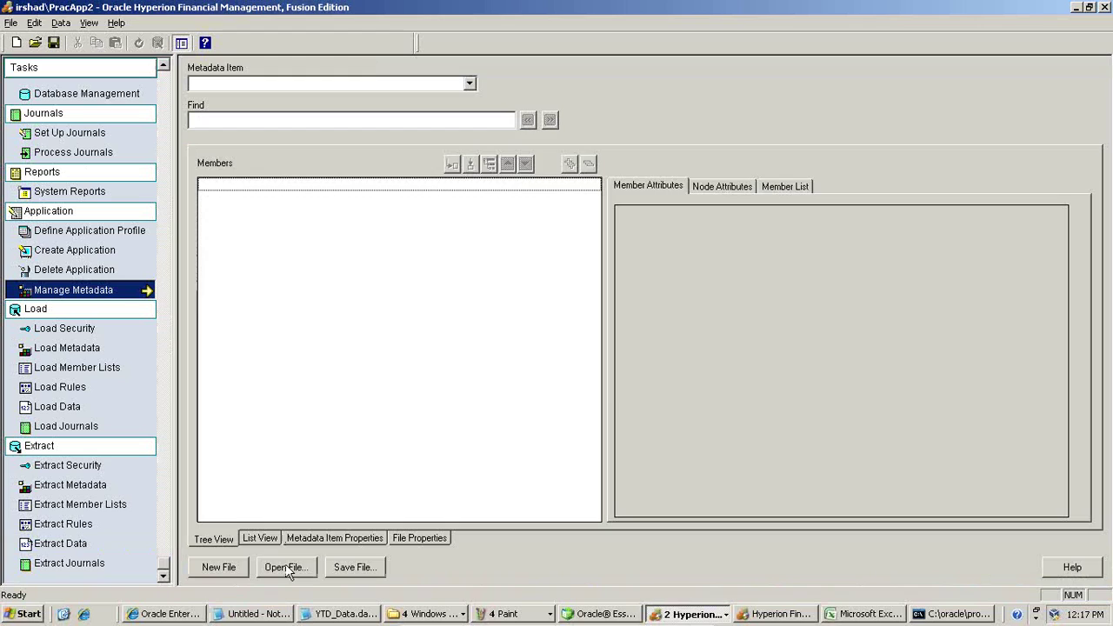
left_click(285, 567)
double_click(434, 246)
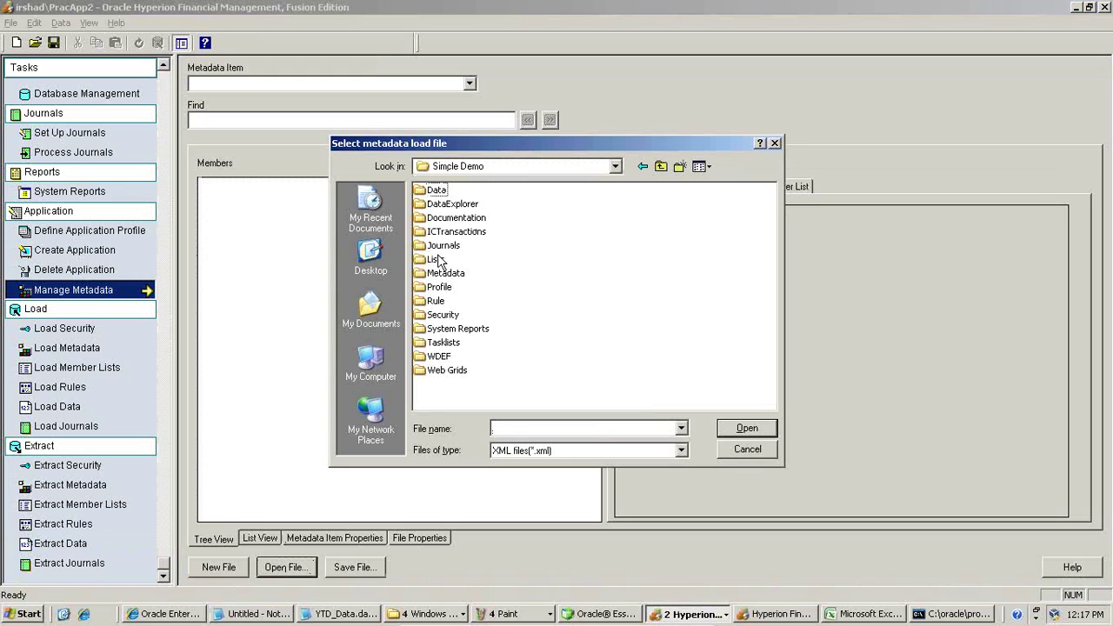
double_click(446, 273)
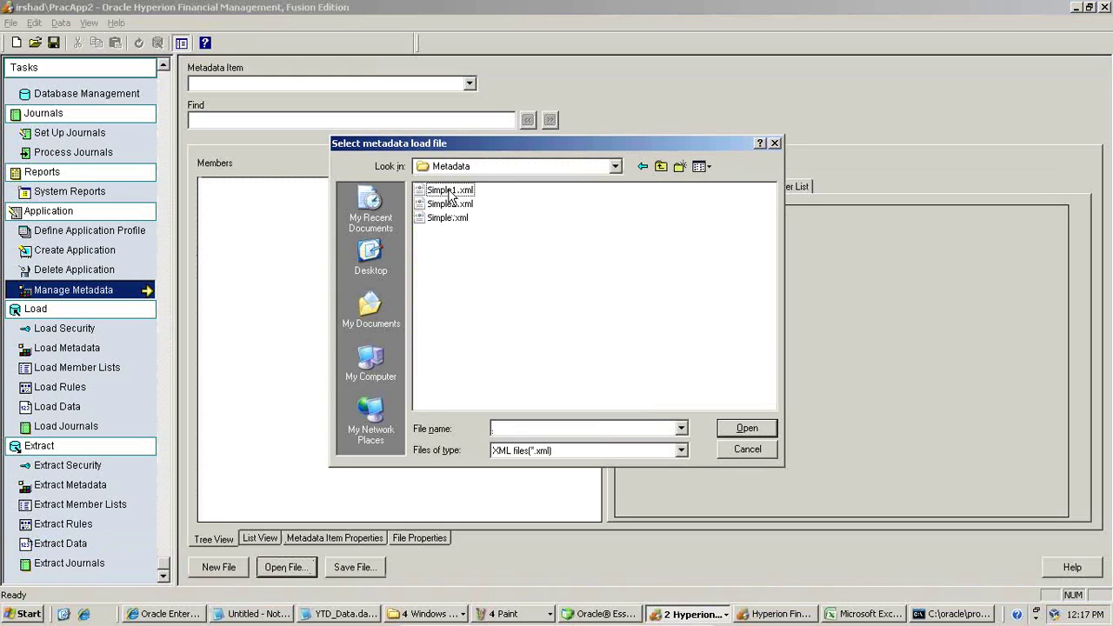
double_click(448, 218)
Step: Display the Account metadata members and expand the NetProfit branch down to the children of TotalCosts
left_click(473, 81)
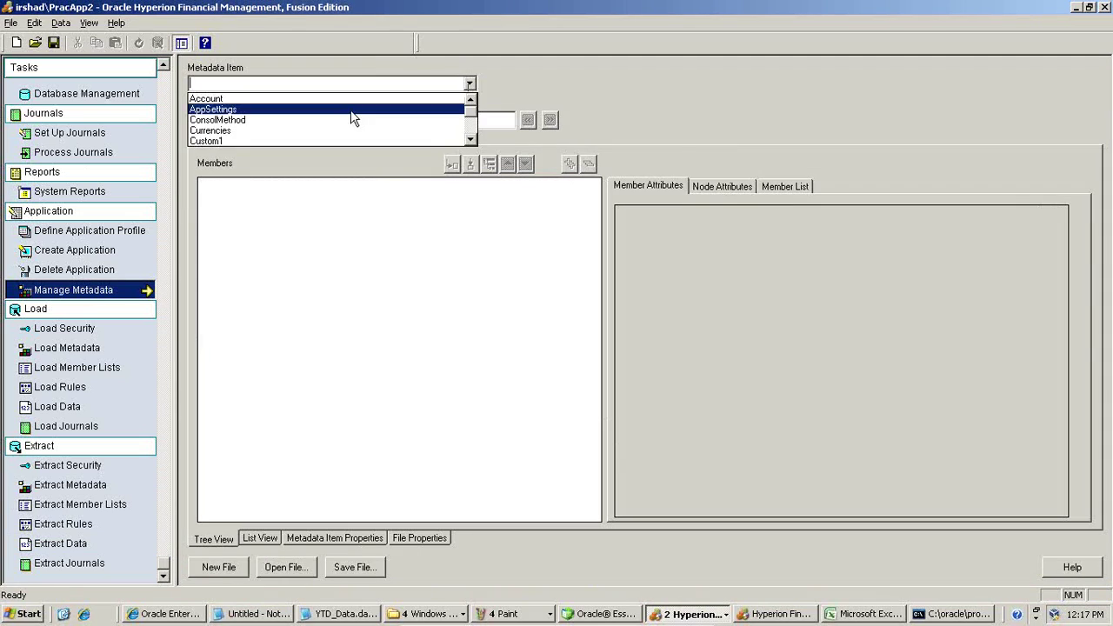
left_click(332, 97)
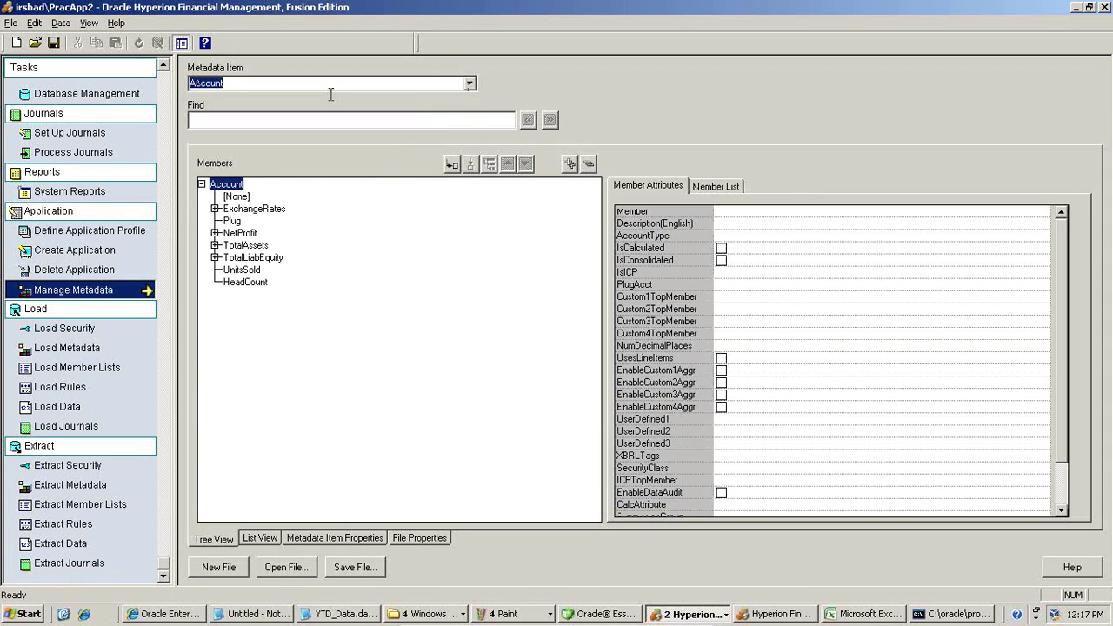
left_click(233, 233)
left_click(215, 233)
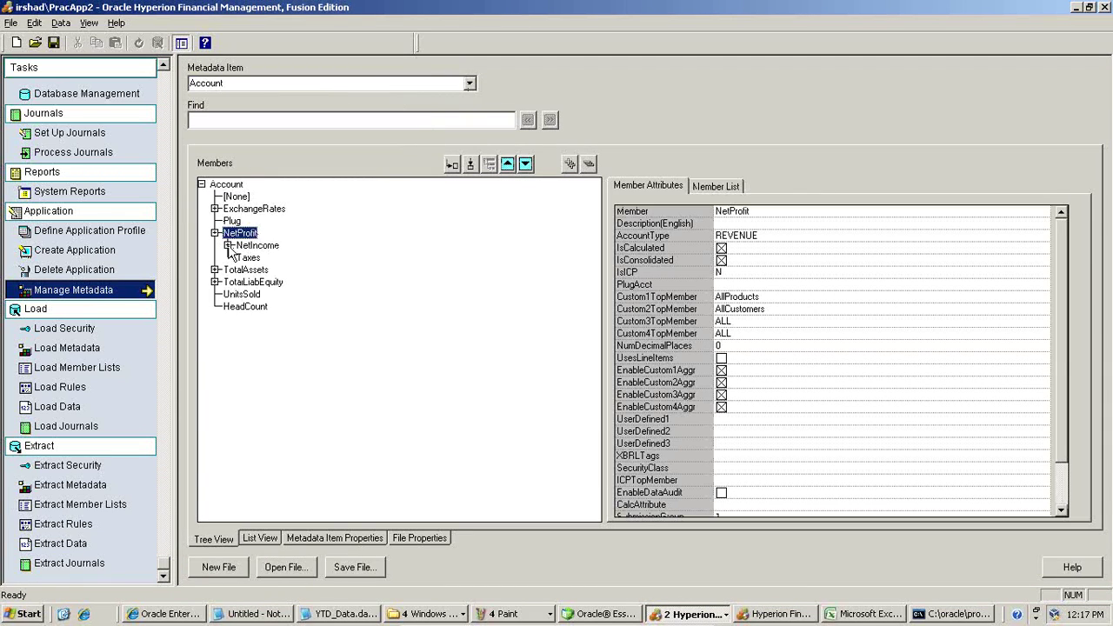
double_click(231, 248)
double_click(261, 258)
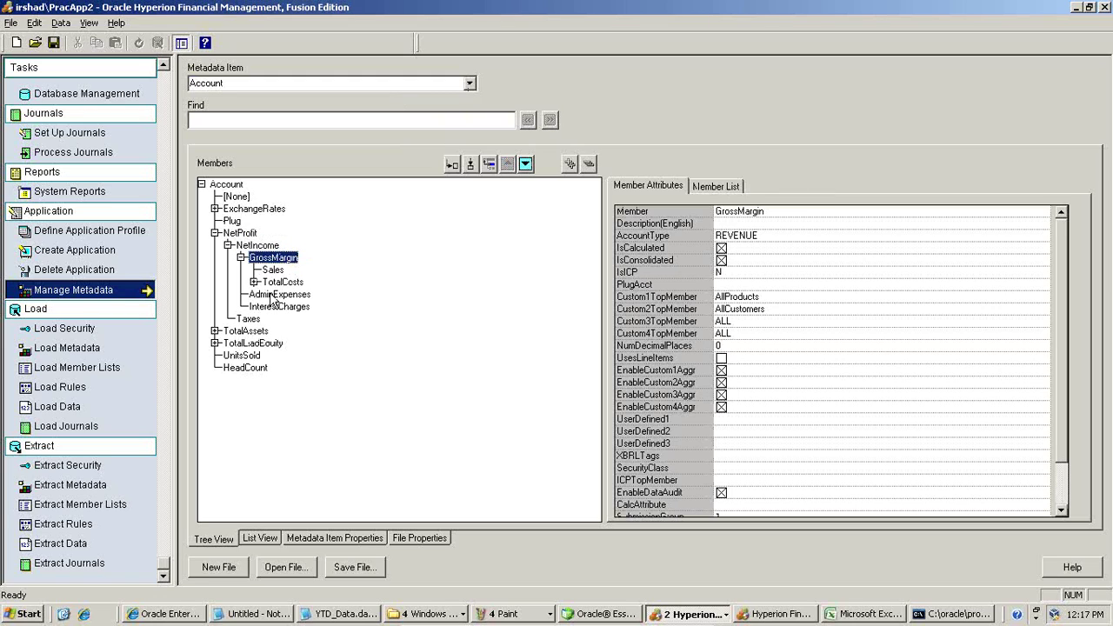
left_click(269, 283)
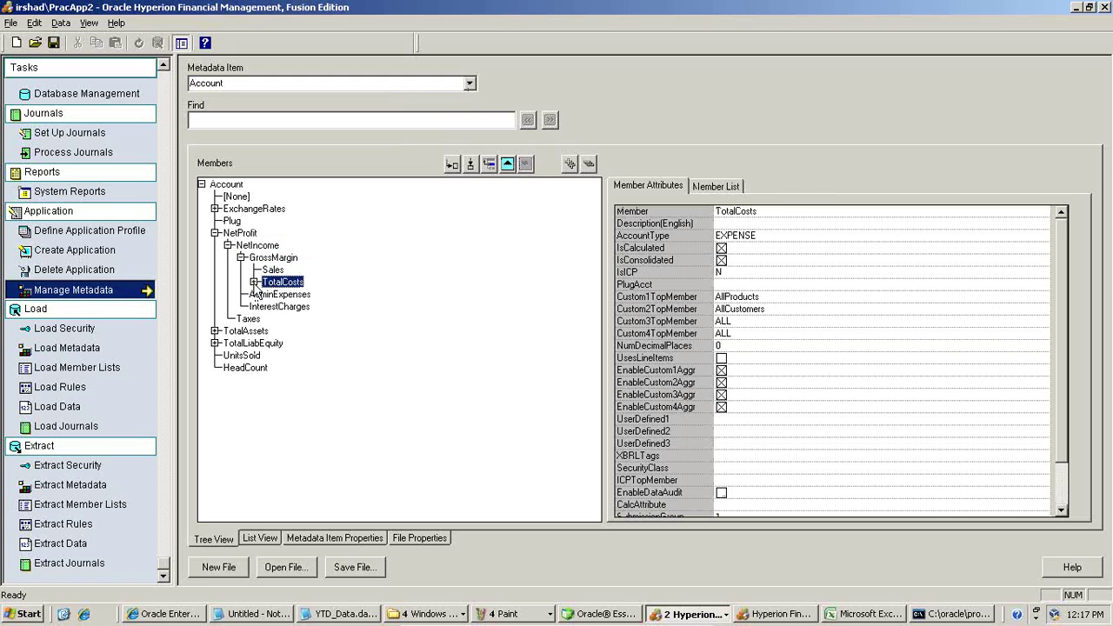
left_click(253, 283)
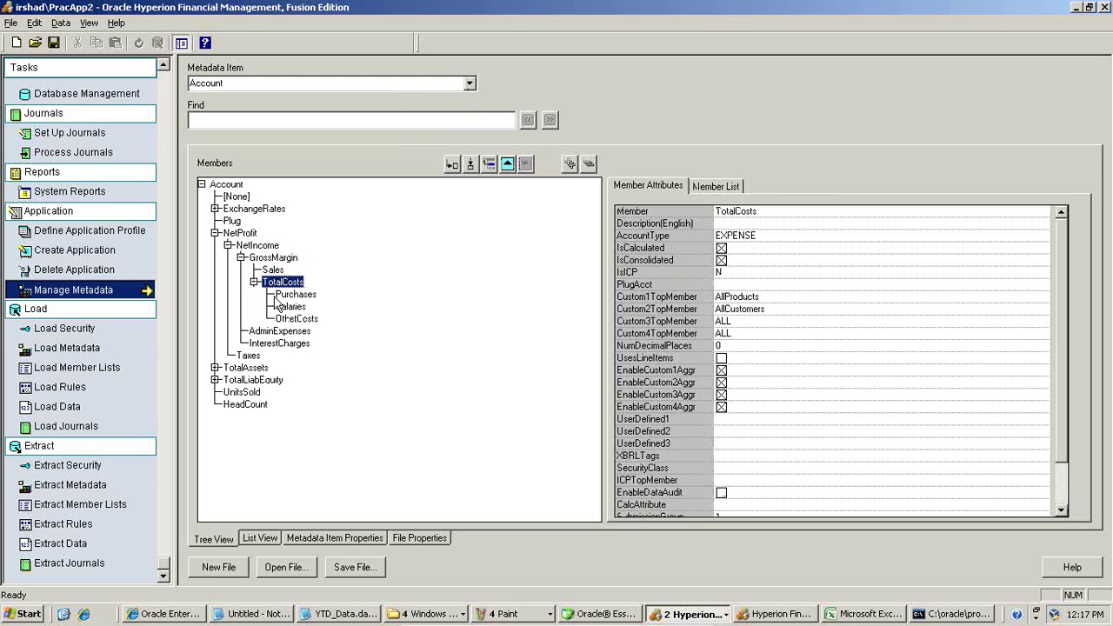
Step: Expand the TotalAssets and TotalLiabEquity branches to examine the balance sheet accounts, and collapse TotalLongTermAssets
left_click(214, 369)
left_click(227, 392)
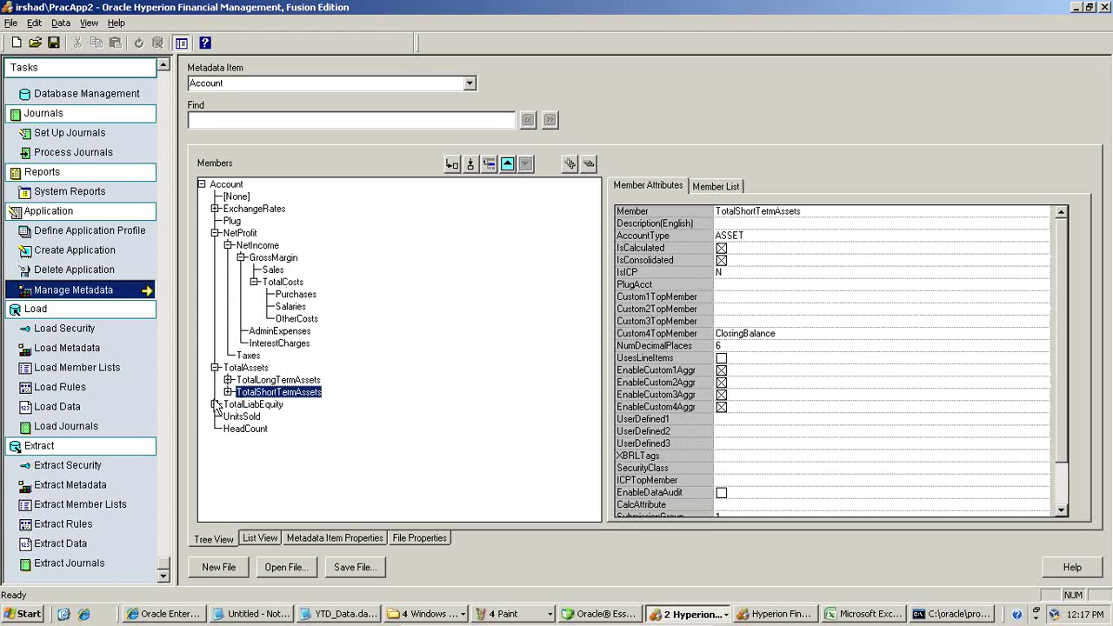
left_click(227, 381)
left_click(214, 466)
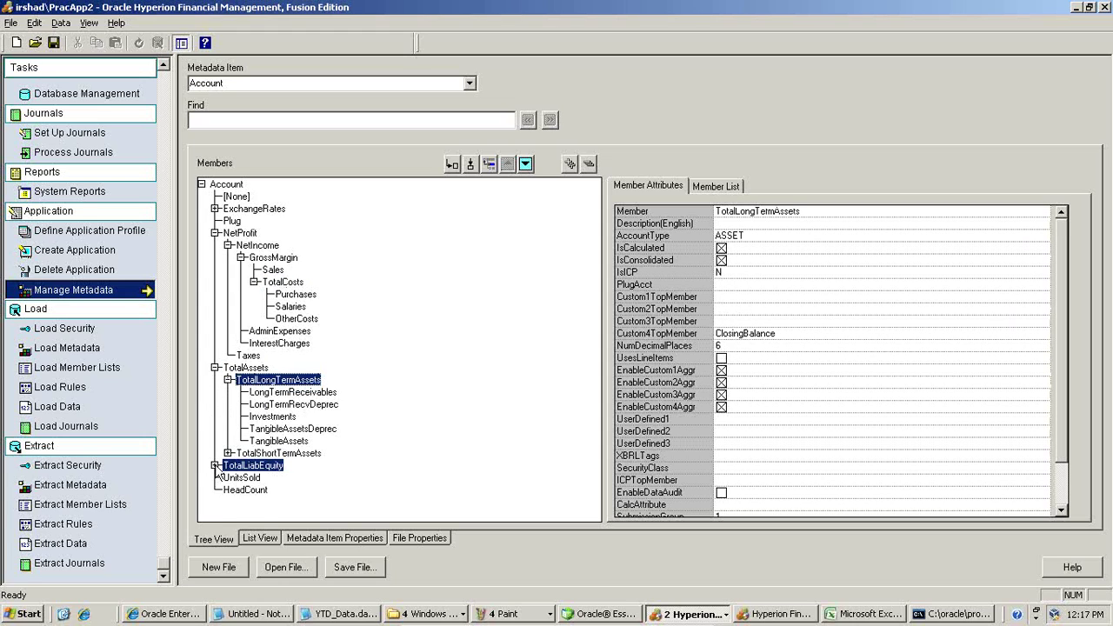
left_click(228, 380)
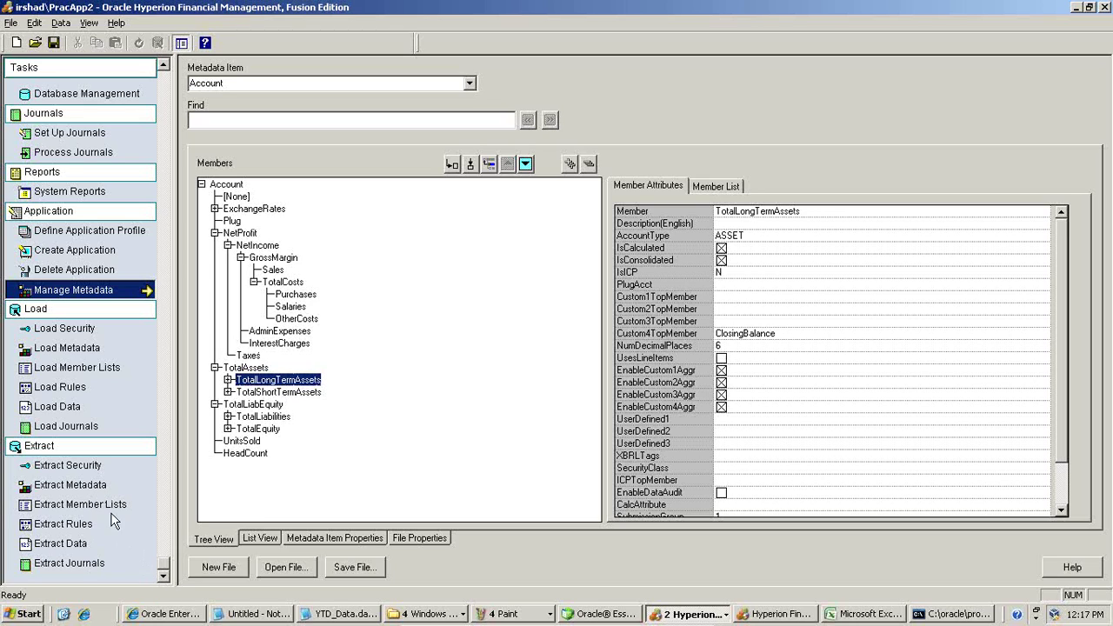
Step: Go back to extracting data and set C:\Oracle\YTD_Data.dat as the data file
left_click(89, 538)
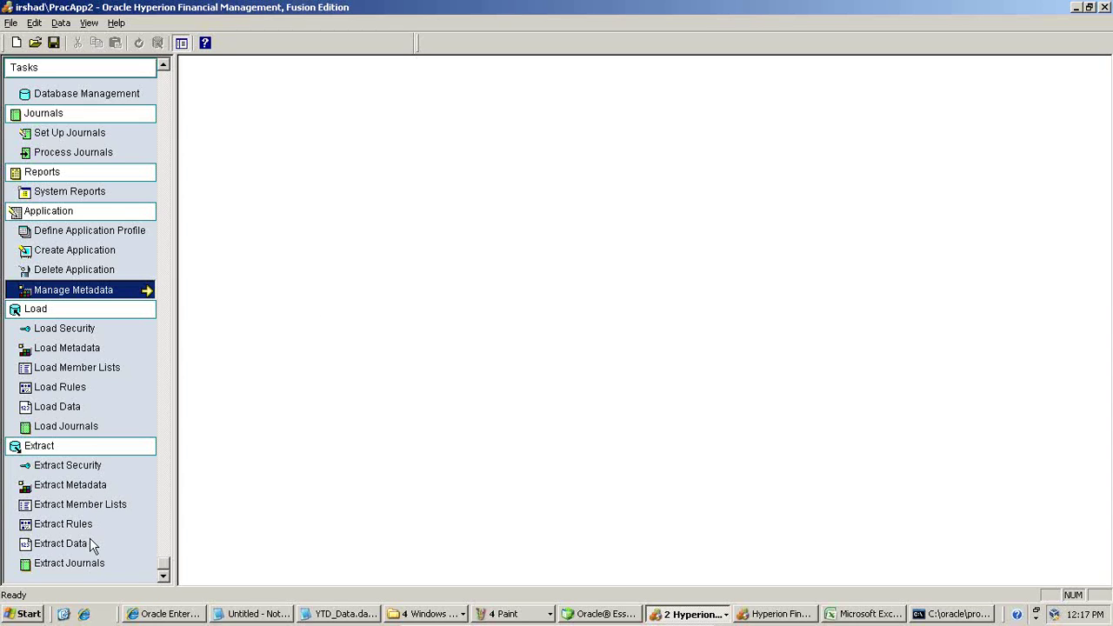
left_click(765, 173)
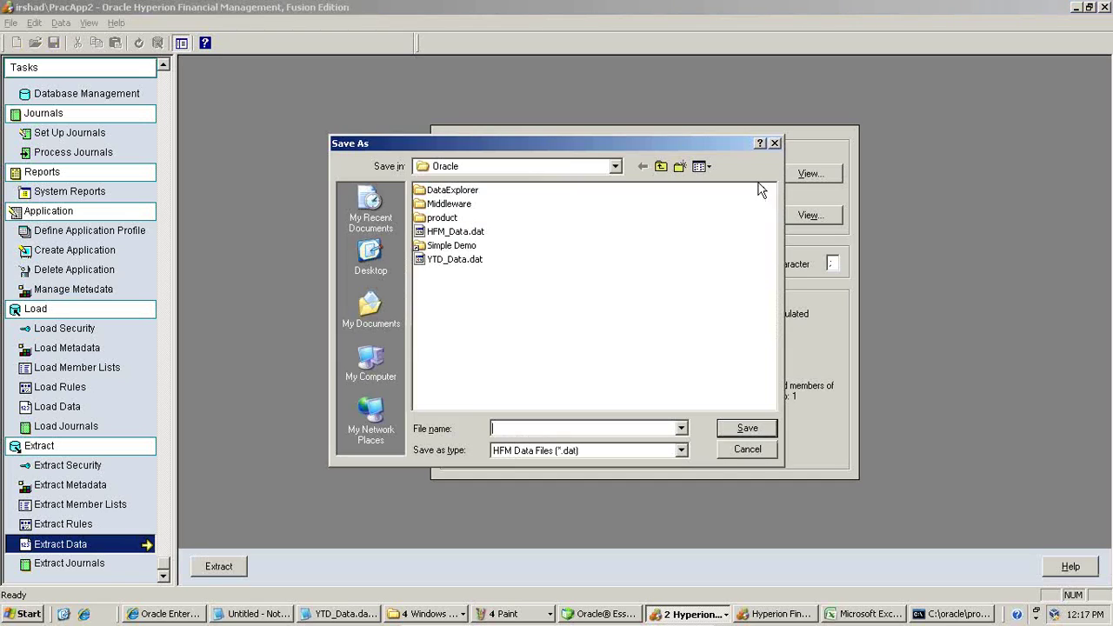
double_click(449, 266)
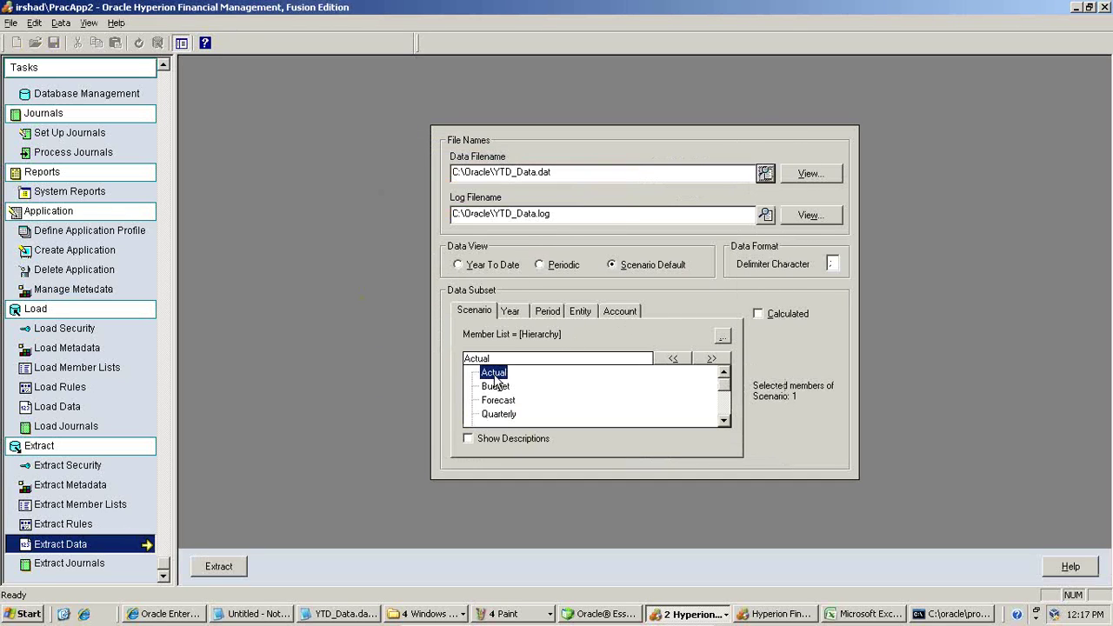
Step: Choose 2005 as the year member for the extract's data subset
left_click(519, 311)
left_click(726, 422)
left_click(724, 421)
left_click(725, 421)
left_click(492, 388)
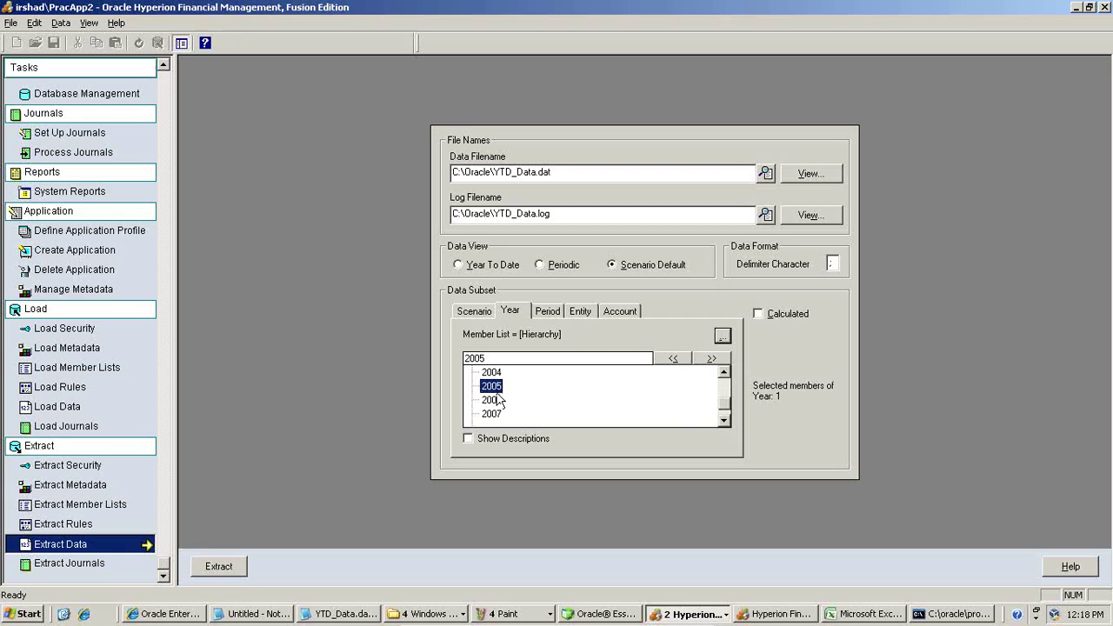
left_click(492, 374)
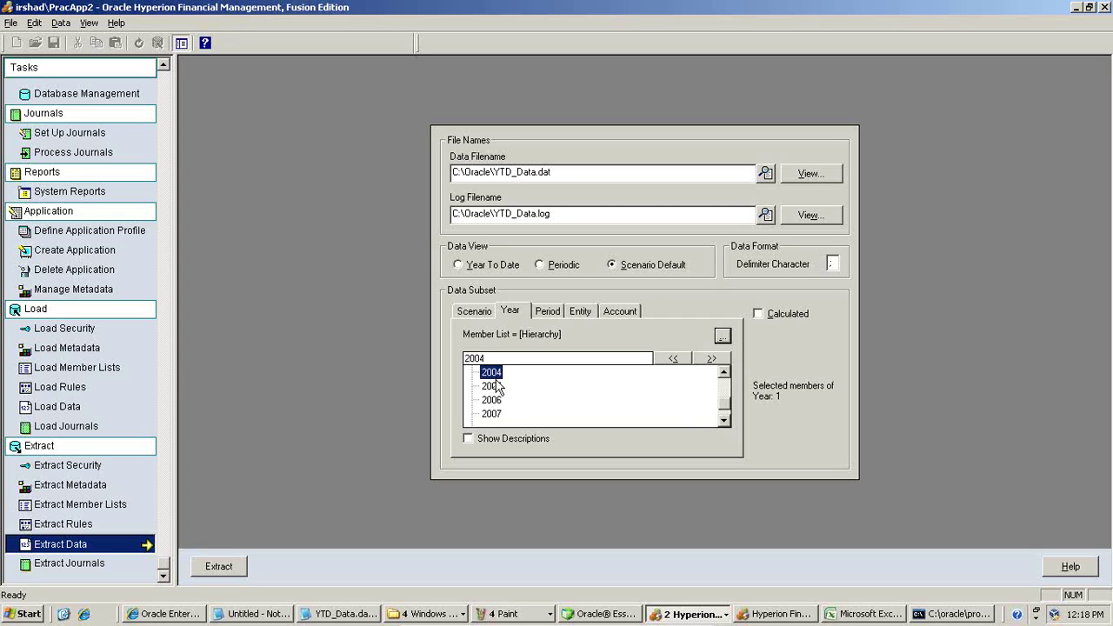
left_click(498, 388)
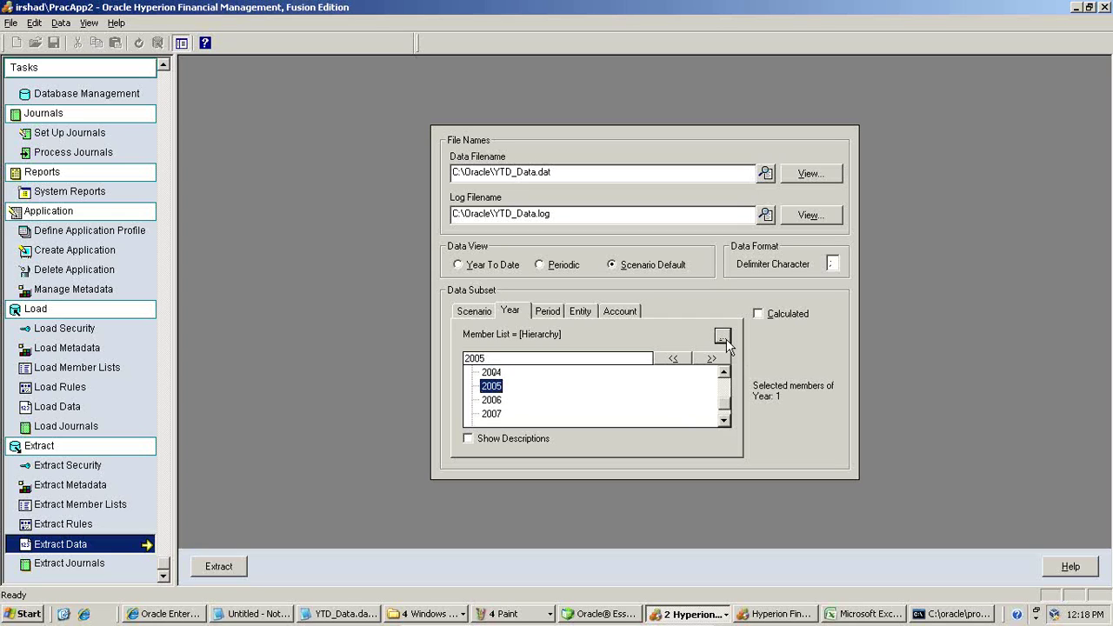
Step: Include Quarter1 and Quarter2 in the extract's periods and expand HalfYear2 to show its quarters
left_click(548, 312)
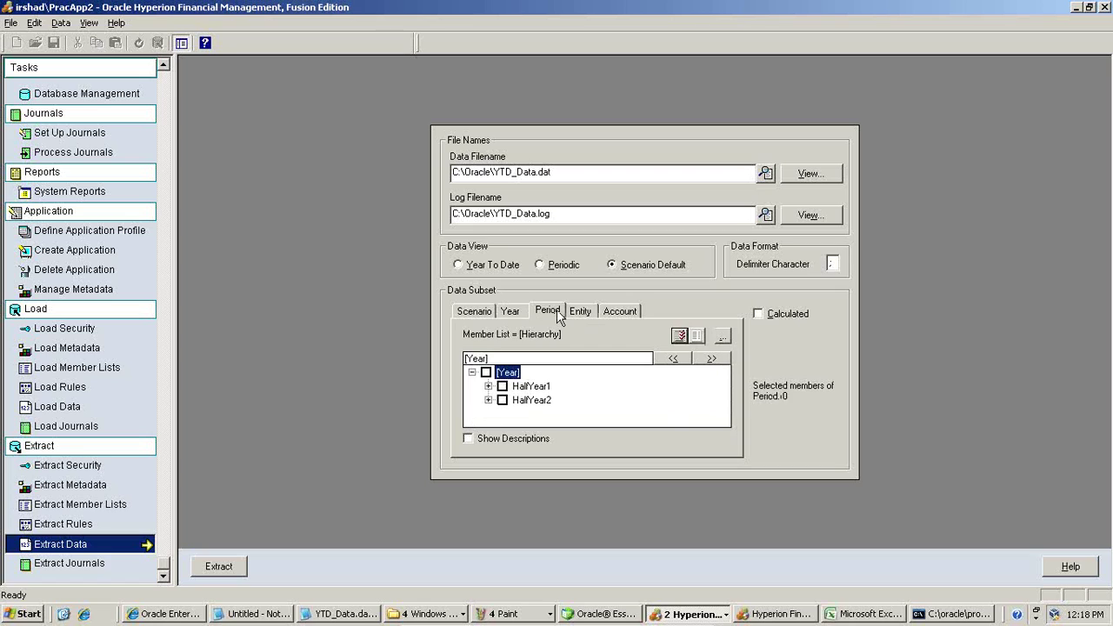
left_click(489, 387)
left_click(518, 400)
left_click(505, 400)
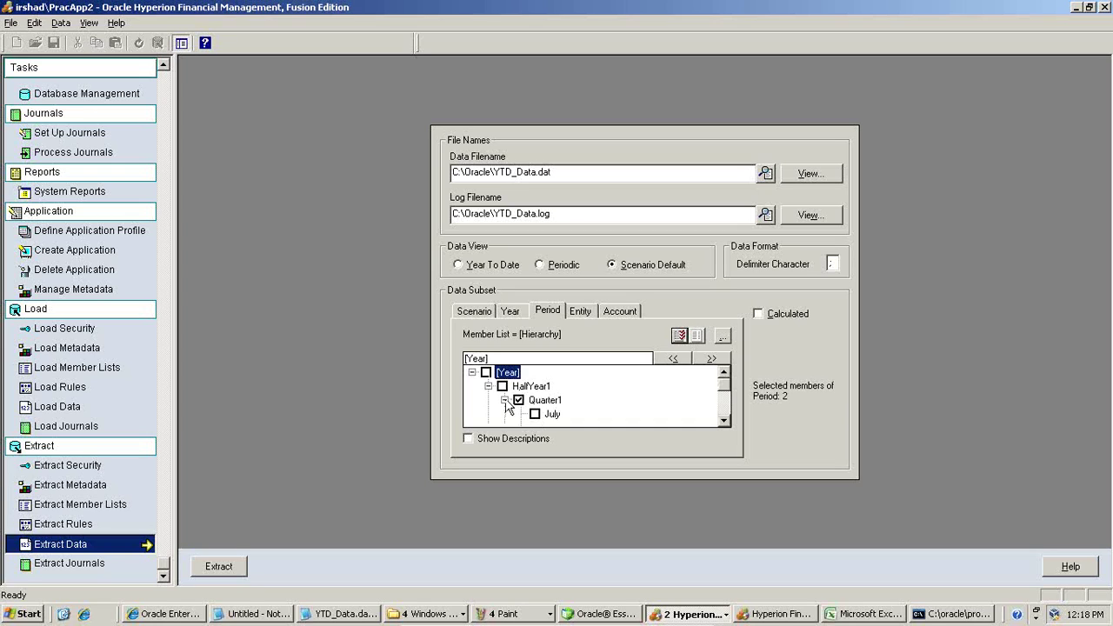
left_click(505, 400)
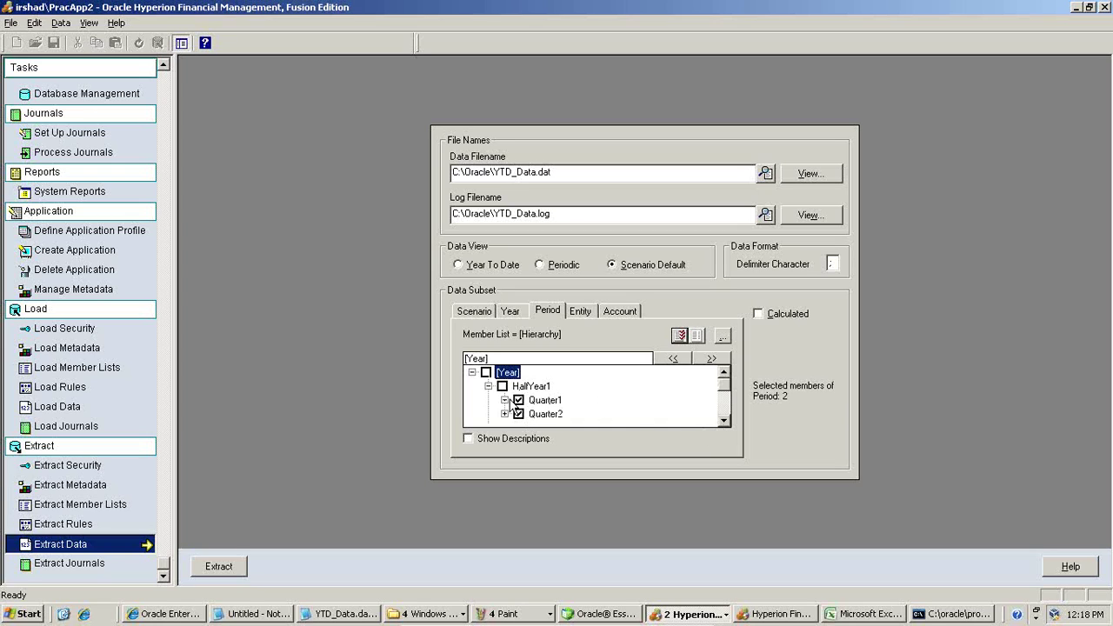
left_click(723, 420)
left_click(488, 414)
left_click(722, 421)
left_click(723, 421)
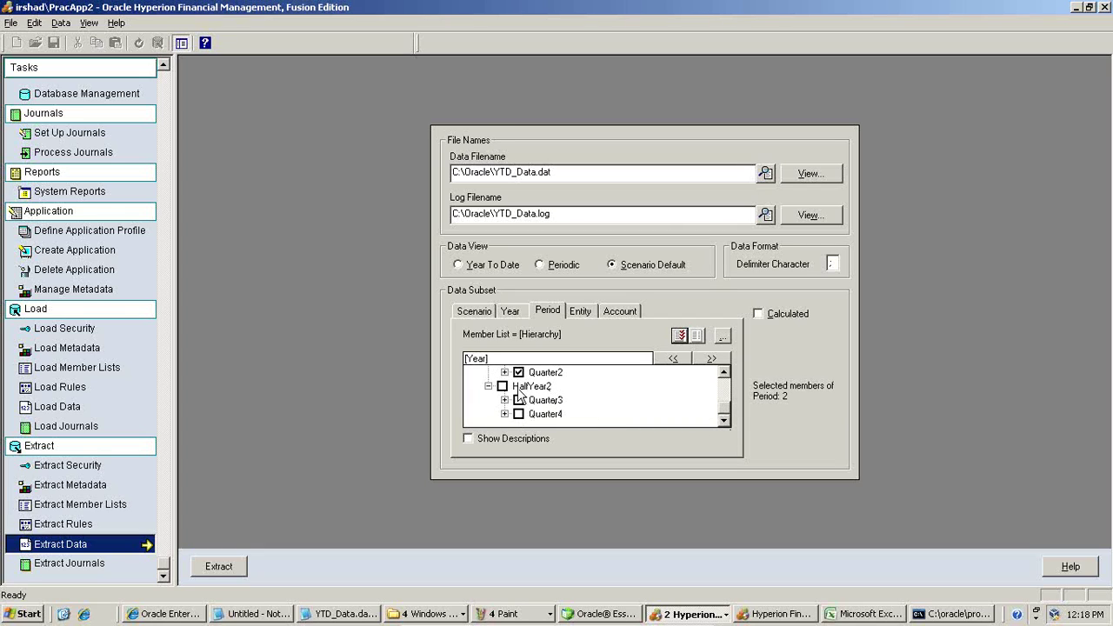
Step: Show the entity members for the extract and expand the Regional branch
left_click(580, 315)
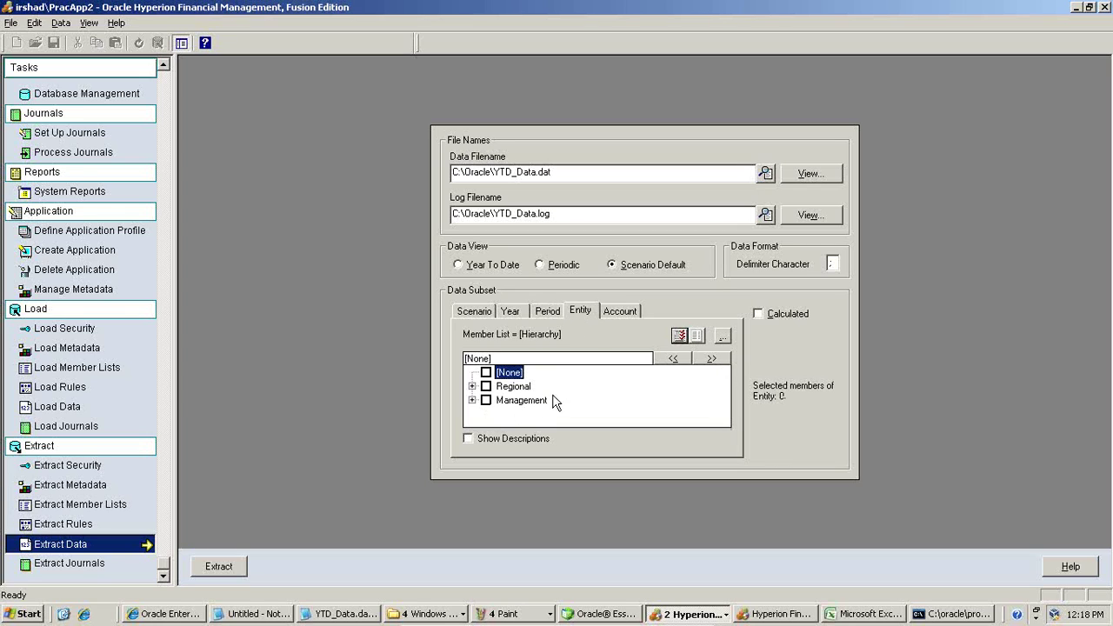
left_click(472, 386)
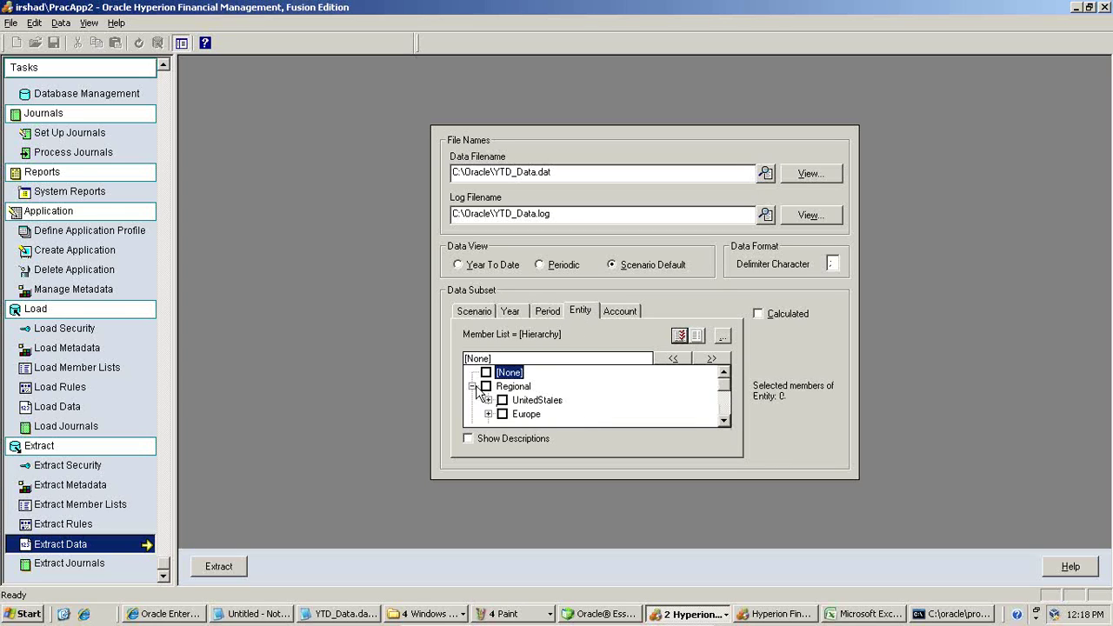
left_click(685, 336)
Step: Include NetProfit, NetIncome and GrossMargin in the account members of the extract's data subset
left_click(618, 312)
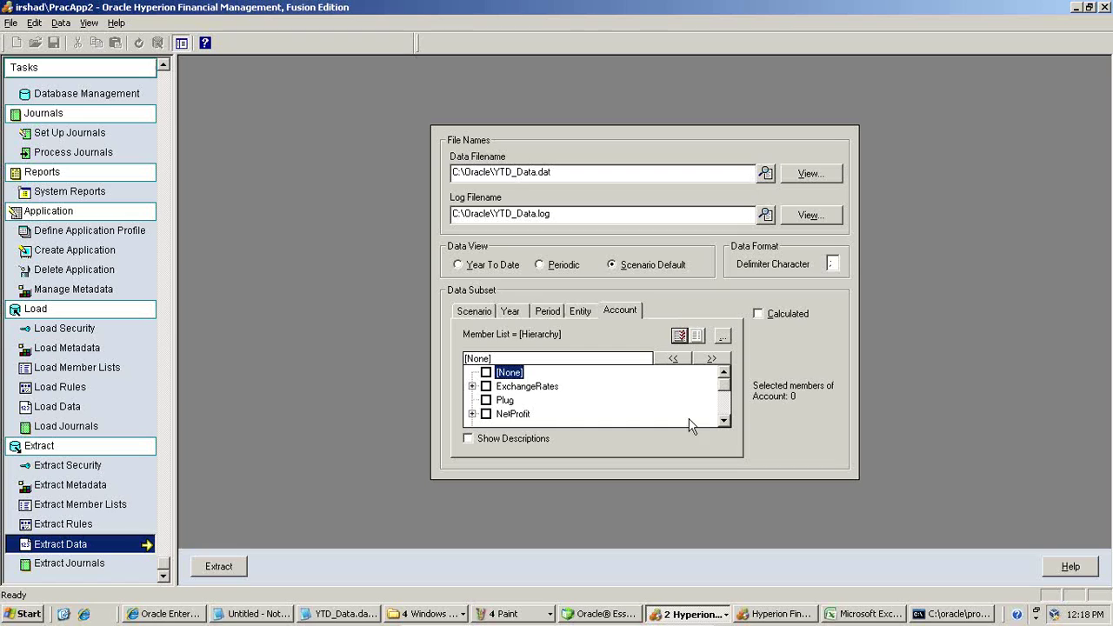
double_click(724, 421)
left_click(472, 386)
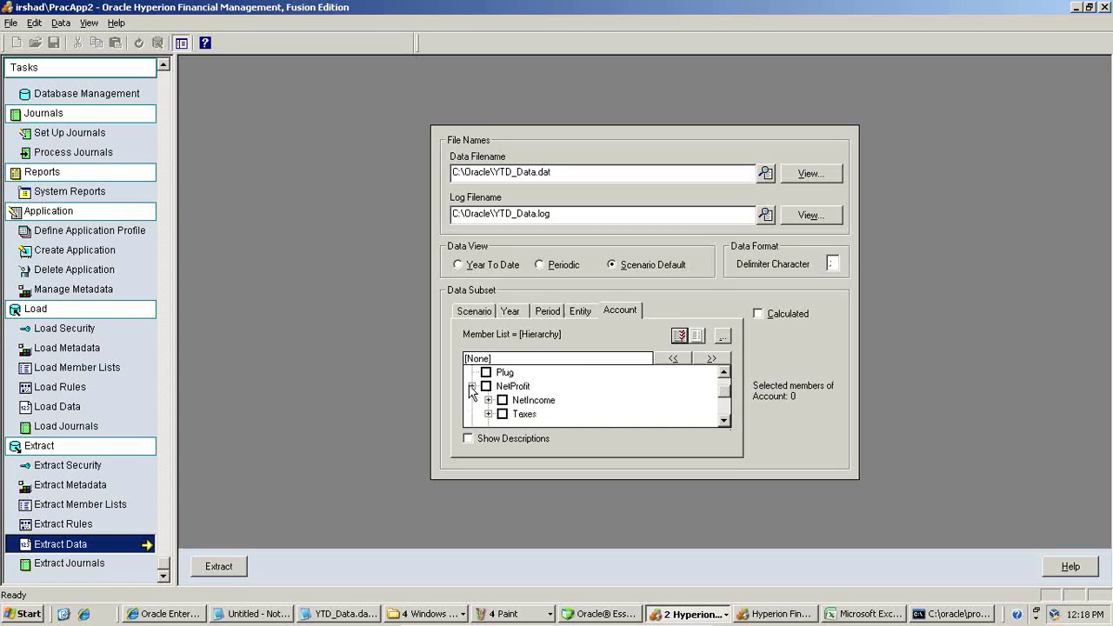
left_click(485, 387)
left_click(488, 400)
left_click(501, 401)
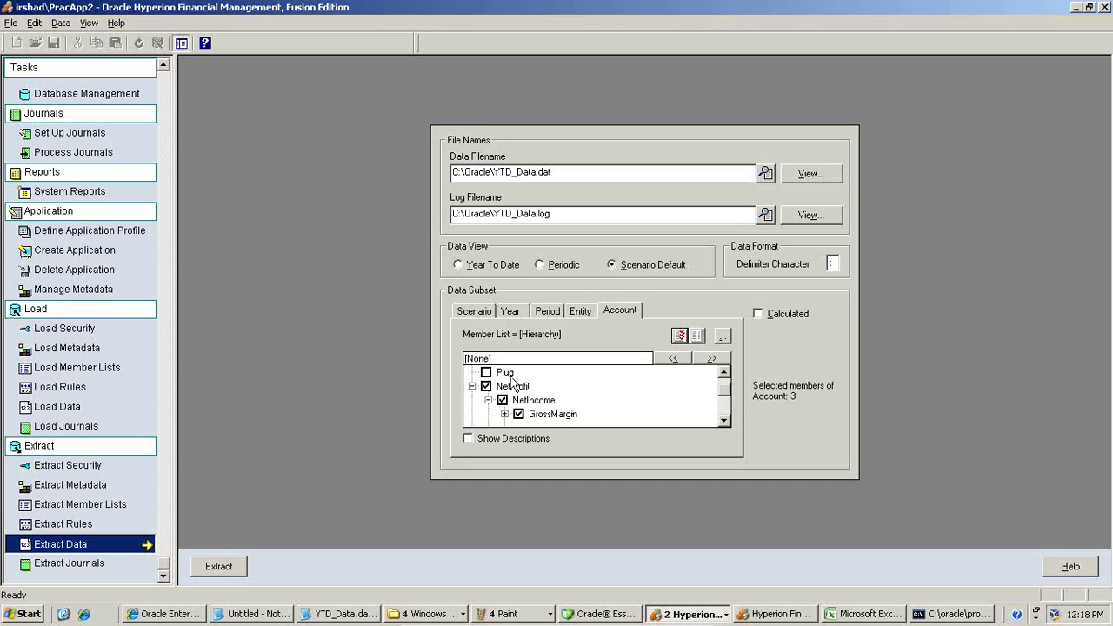
Step: Run the data extract and overwrite the existing C:\Oracle\YTD_Data.dat file
left_click(213, 564)
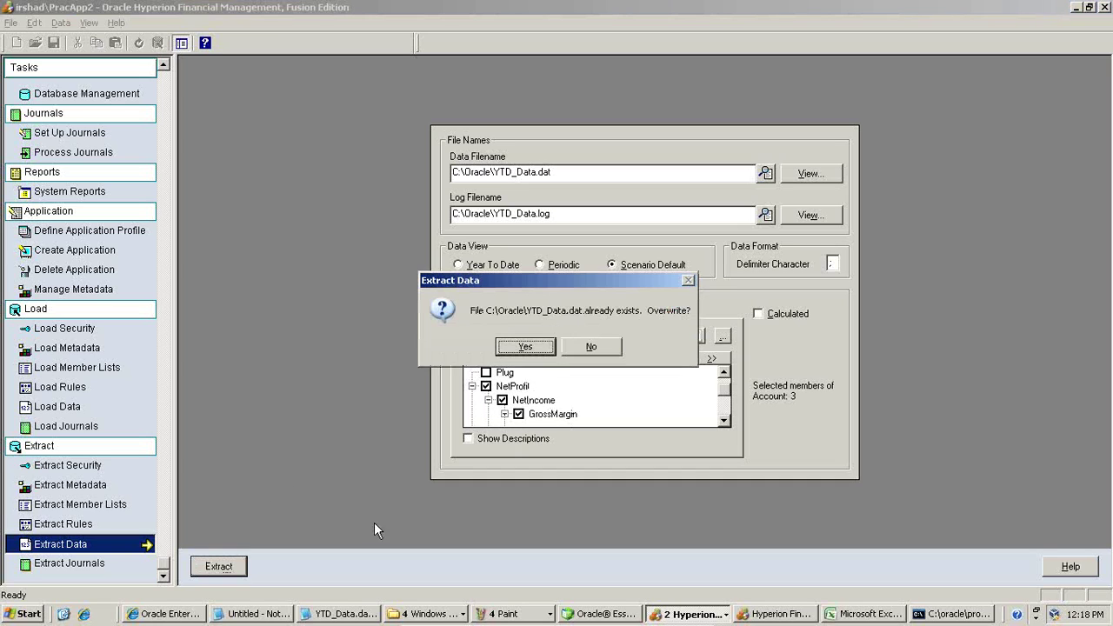
left_click(526, 346)
left_click(526, 346)
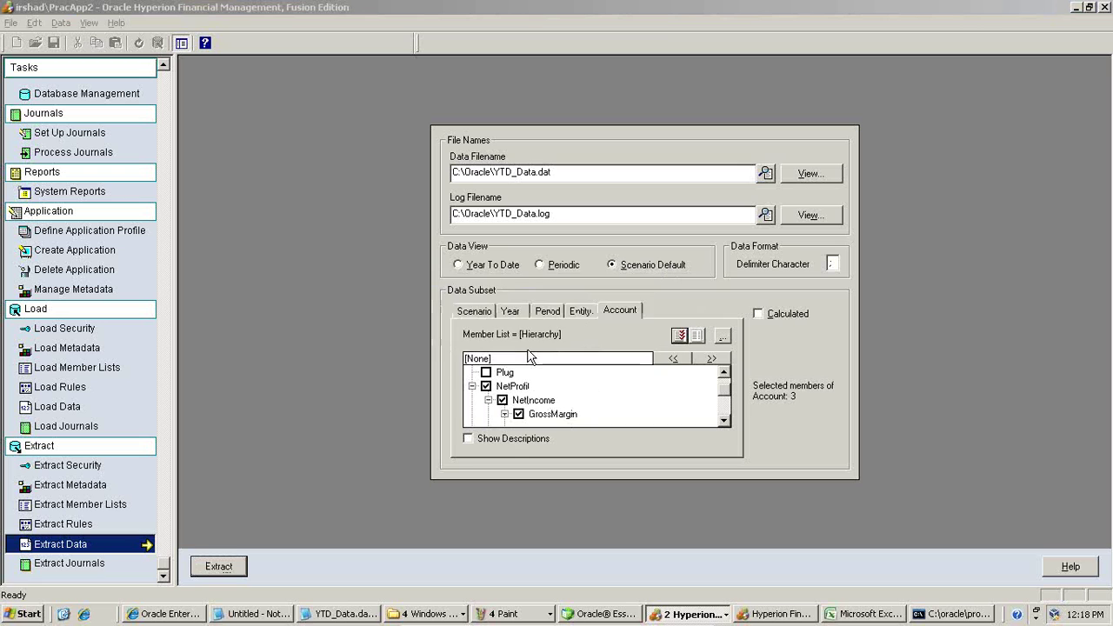
left_click(546, 348)
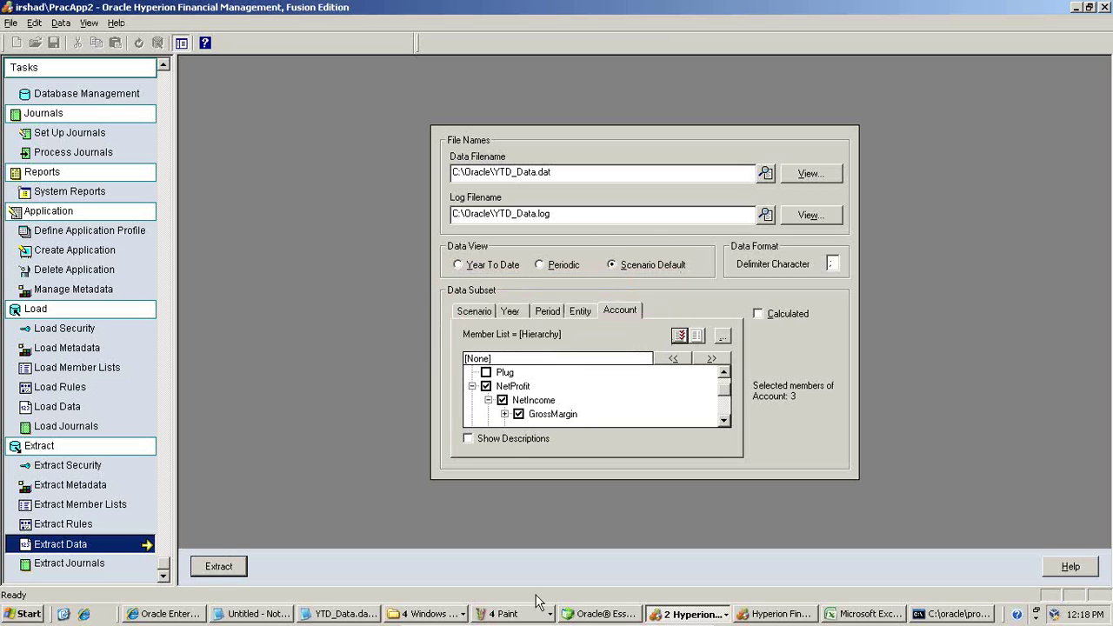
Step: Examine the extracted records in the YTD_Data.dat file in Notepad and close it
left_click(352, 618)
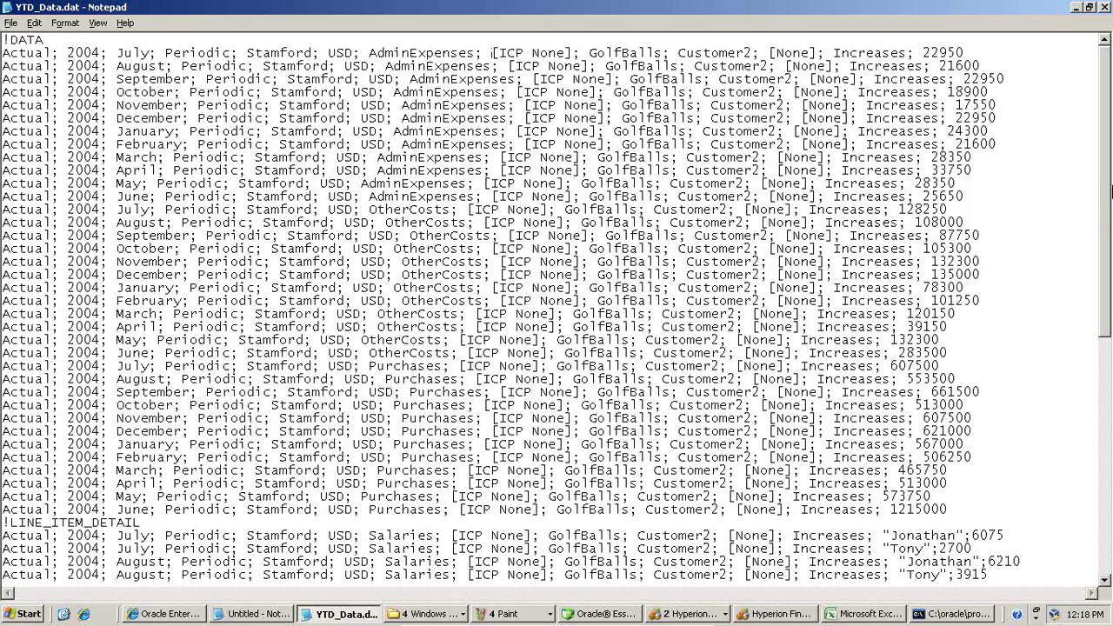
left_click_drag(1106, 219, 1110, 195)
left_click_drag(973, 217, 3, 184)
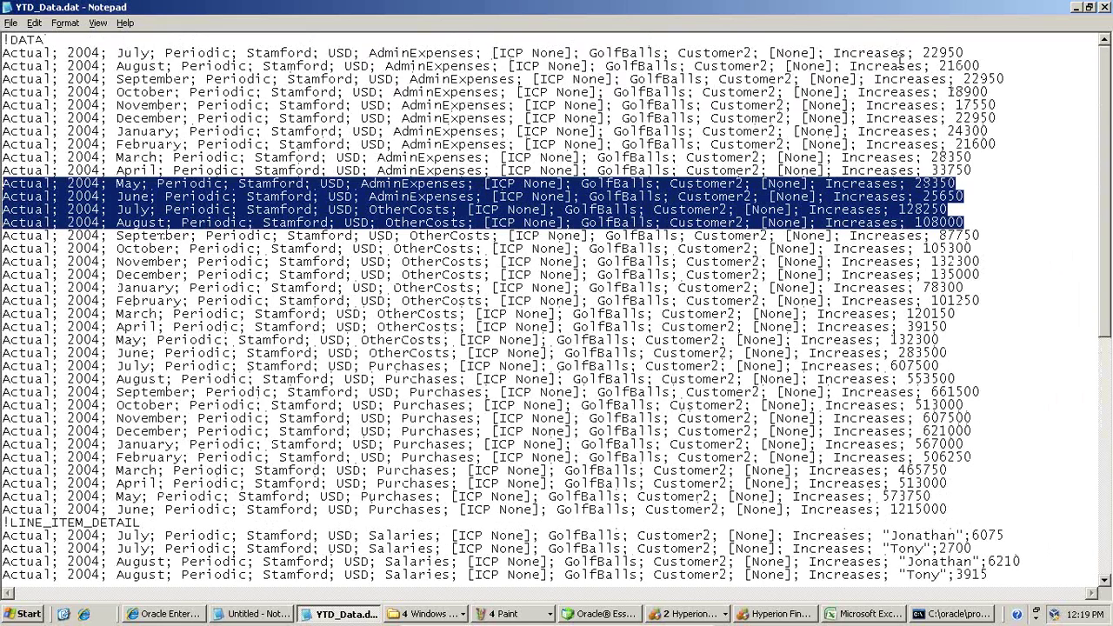
left_click(1105, 7)
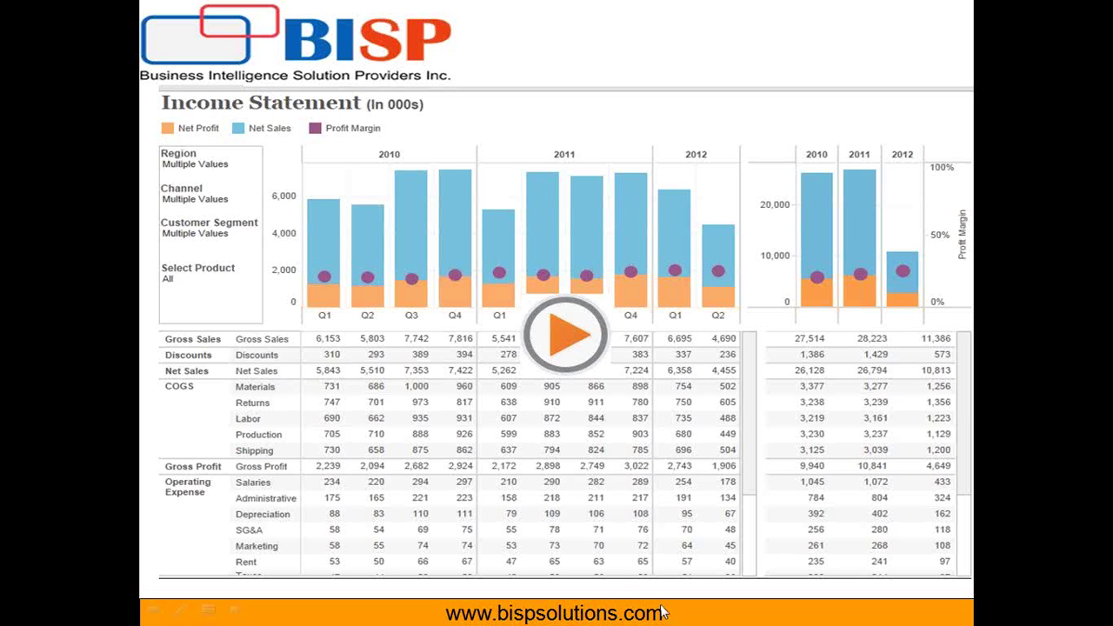
Step: Leave the presentation and open the AllData text file from the C:\DataSource folder
key("super")
left_click(579, 596)
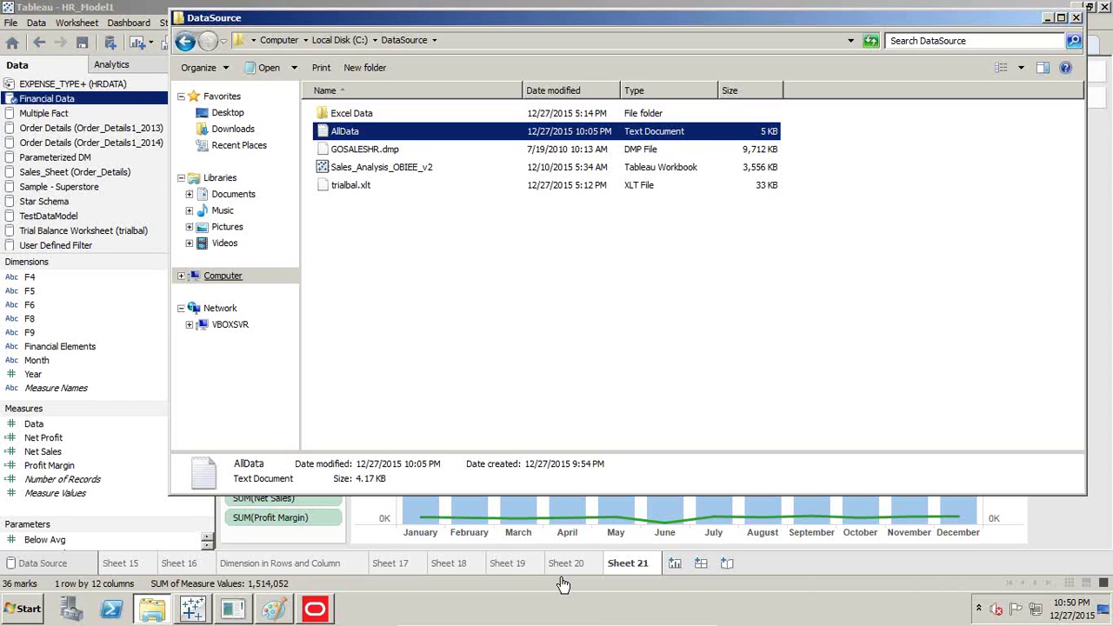
left_click(385, 198)
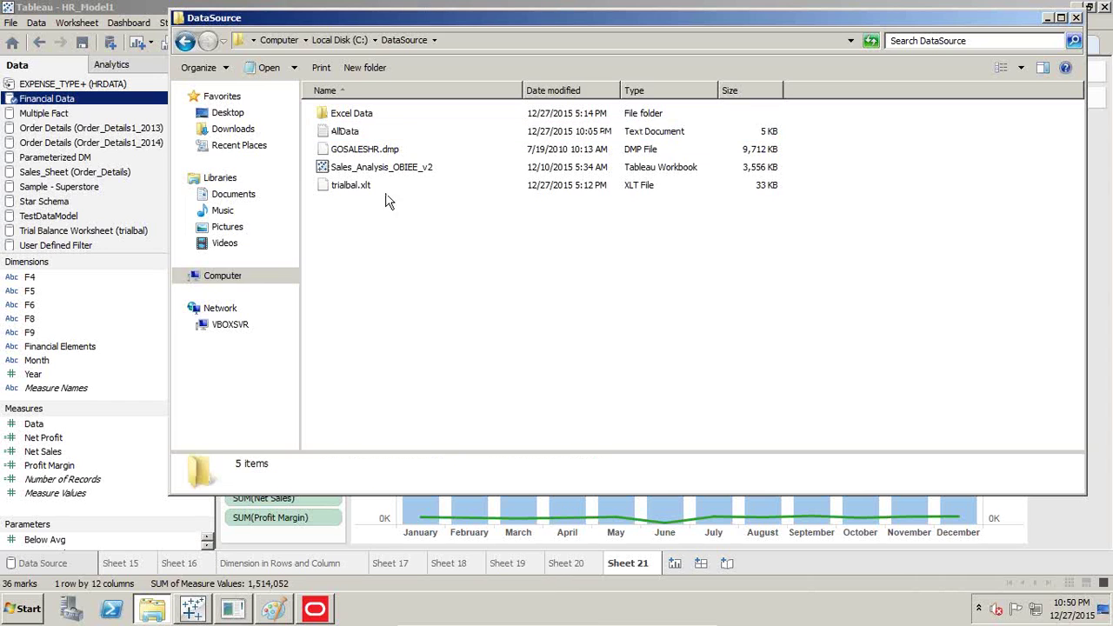
double_click(348, 132)
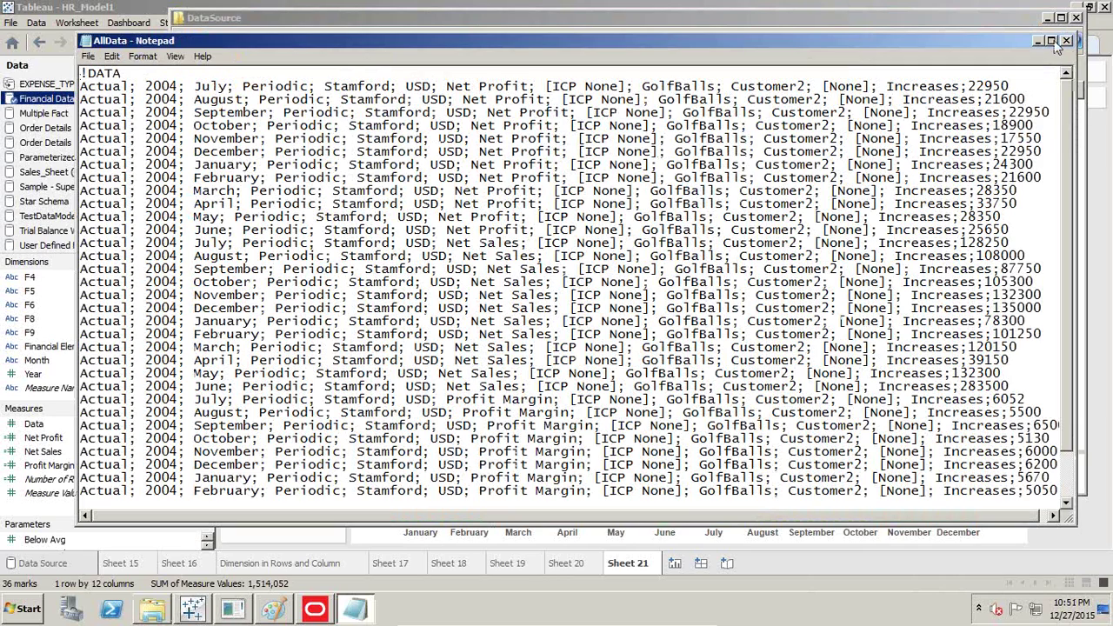
Step: Examine the structure of the Net Profit, Net Sales and Profit Margin records in the AllData file
left_click_drag(536, 85, 439, 99)
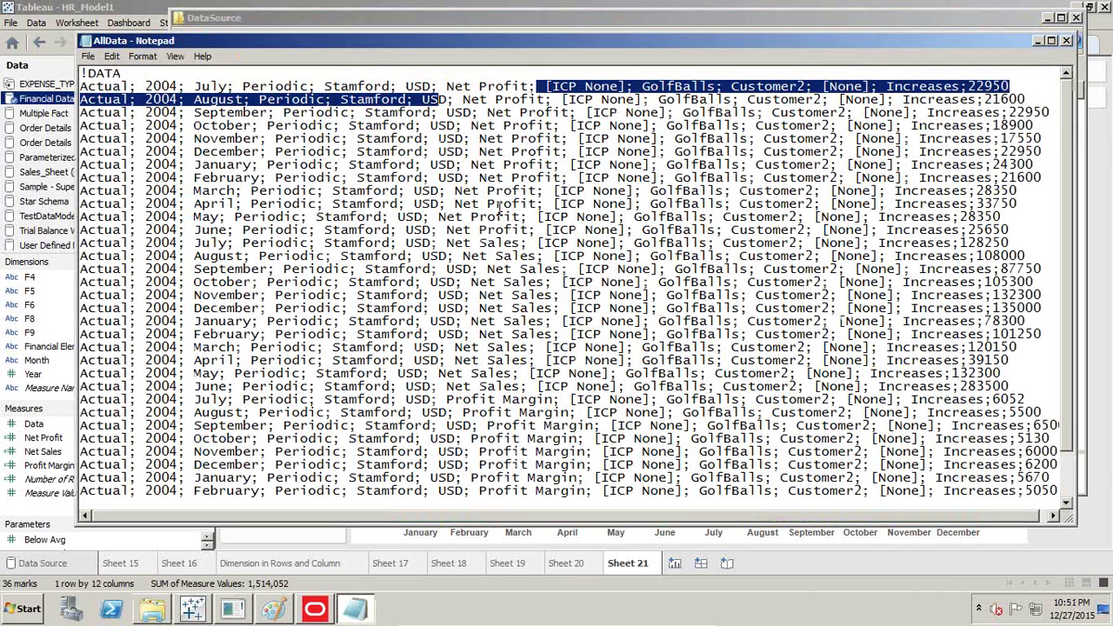
left_click_drag(523, 243, 412, 230)
scroll(523, 308, "down", 1)
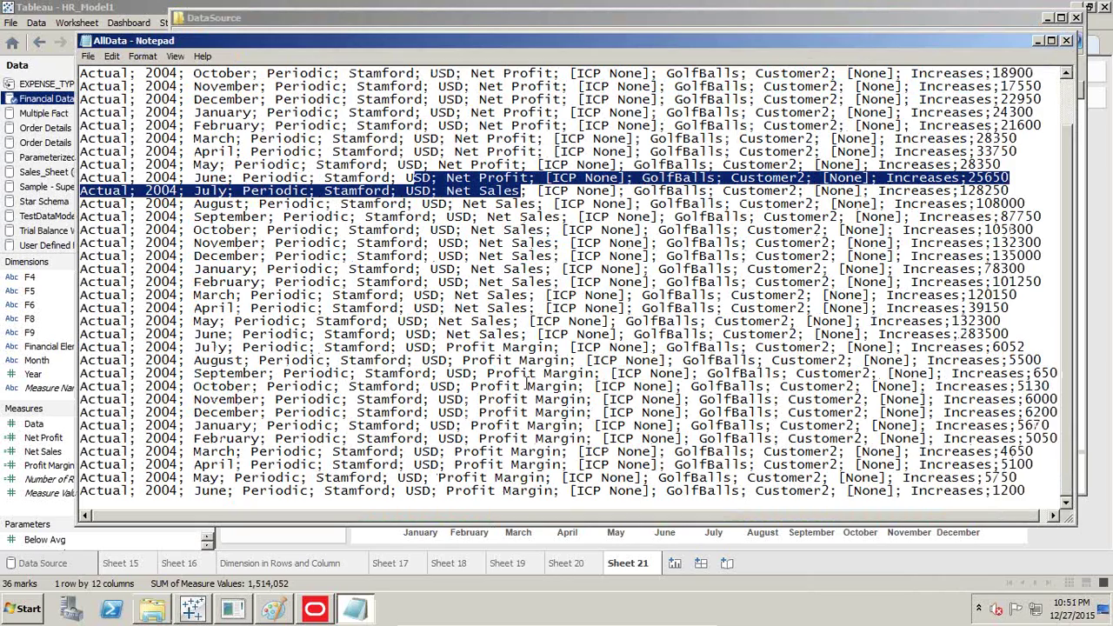
scroll(524, 346, "up", 2)
left_click(384, 209)
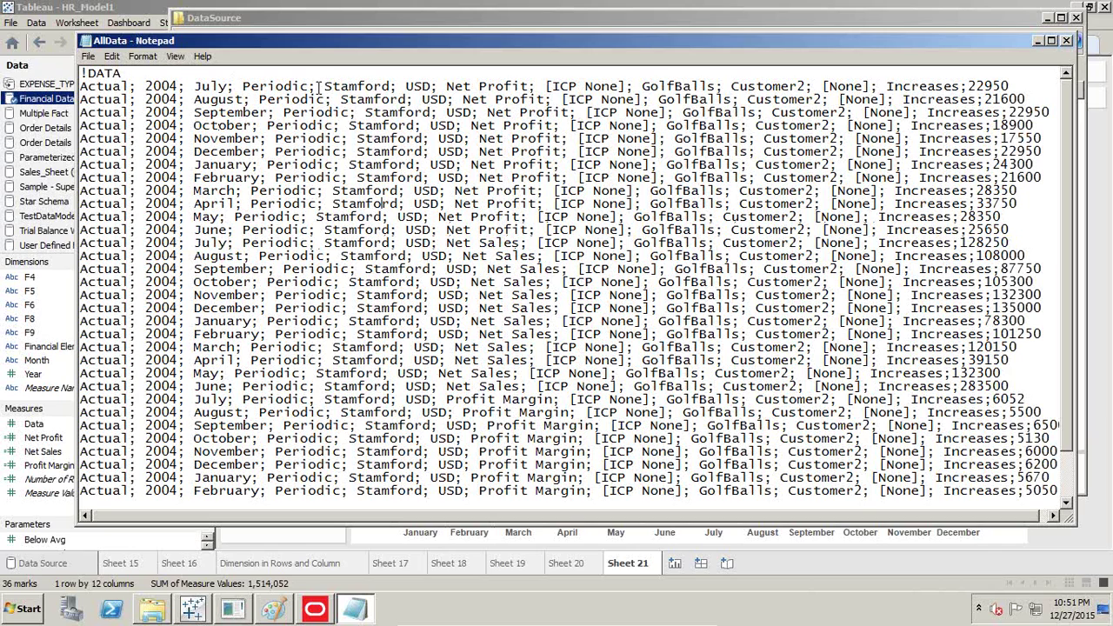
left_click_drag(318, 86, 265, 87)
left_click(382, 139)
Step: Switch to Tableau and connect the workbook to the AllData text file in C:\DataSource
left_click(423, 7)
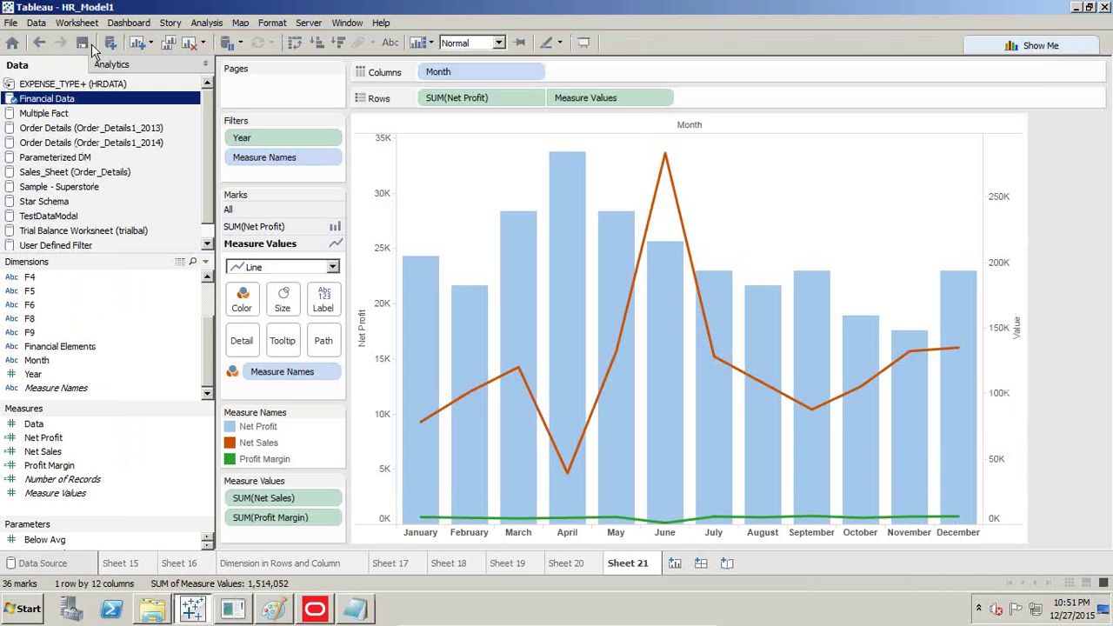
left_click(110, 44)
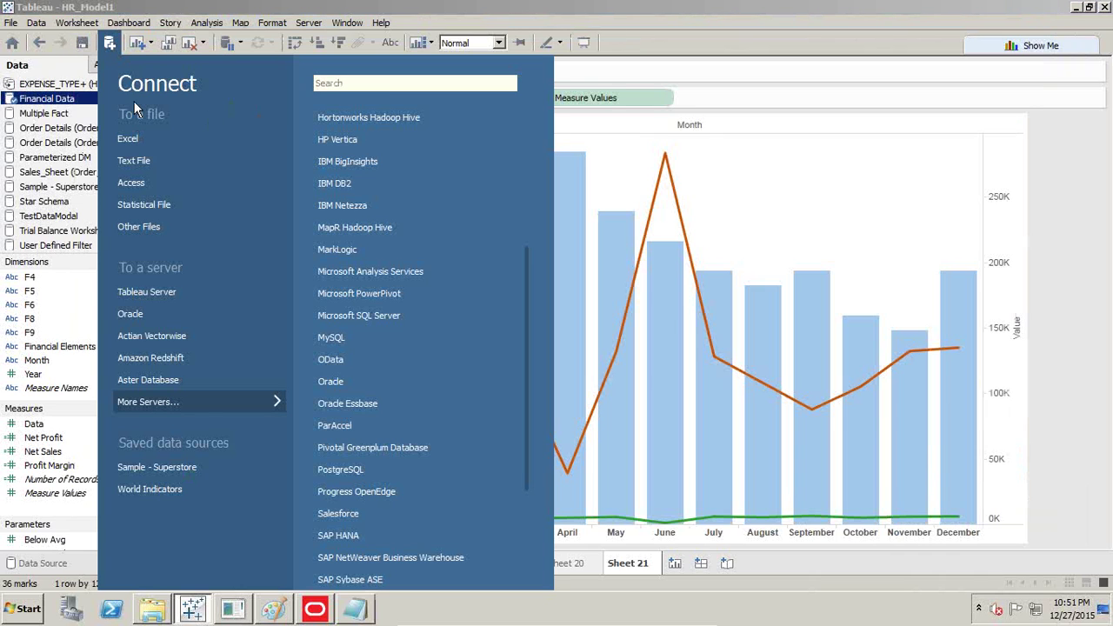
left_click(134, 161)
left_click(609, 153)
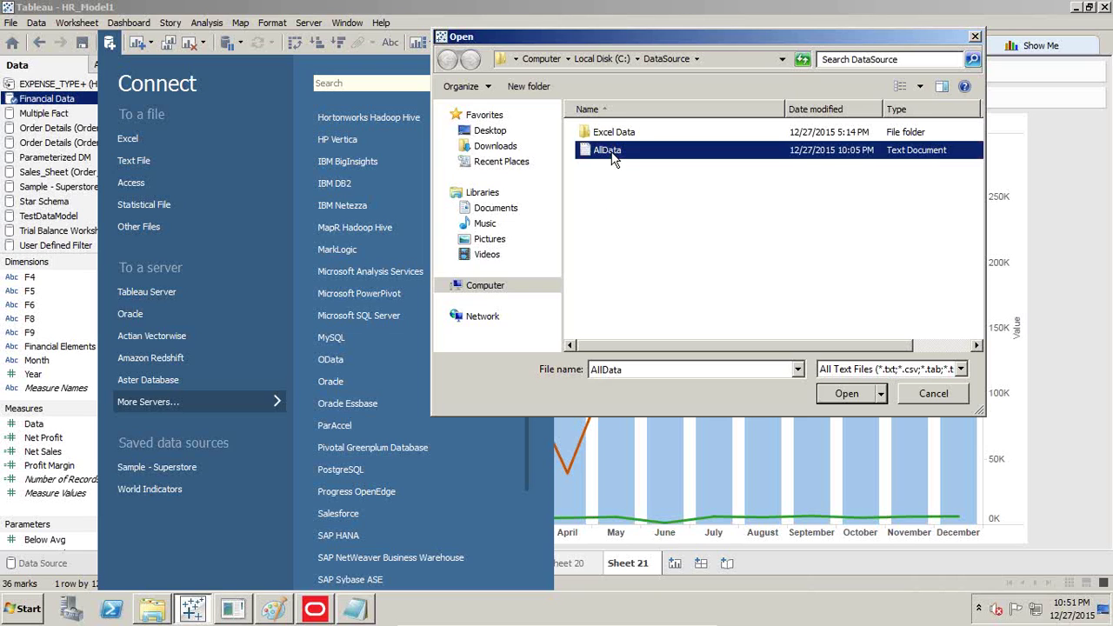
left_click(847, 393)
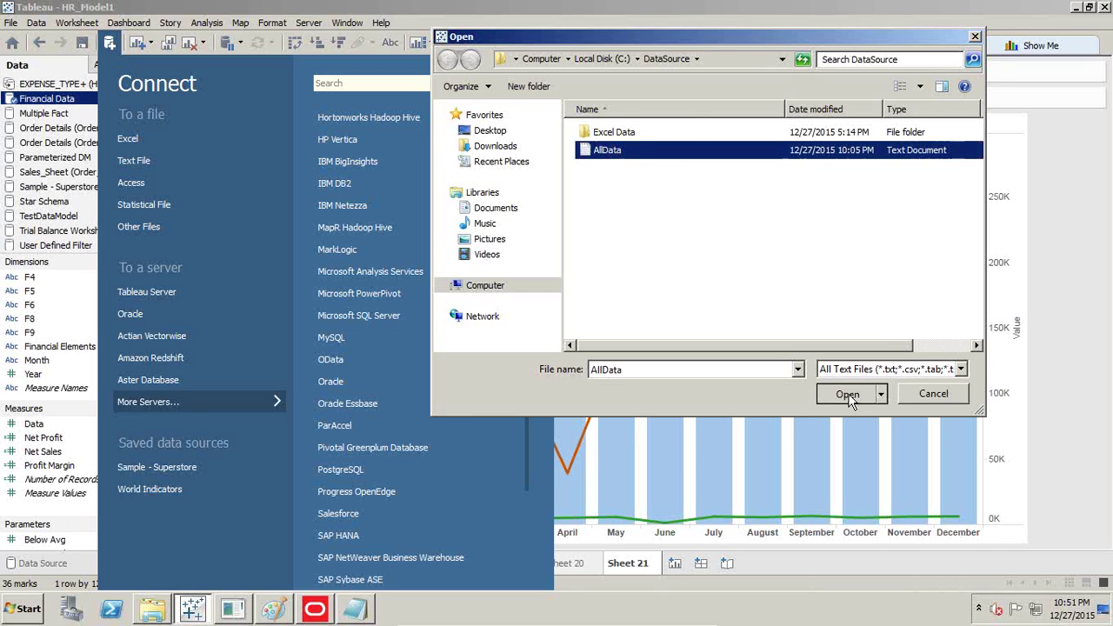
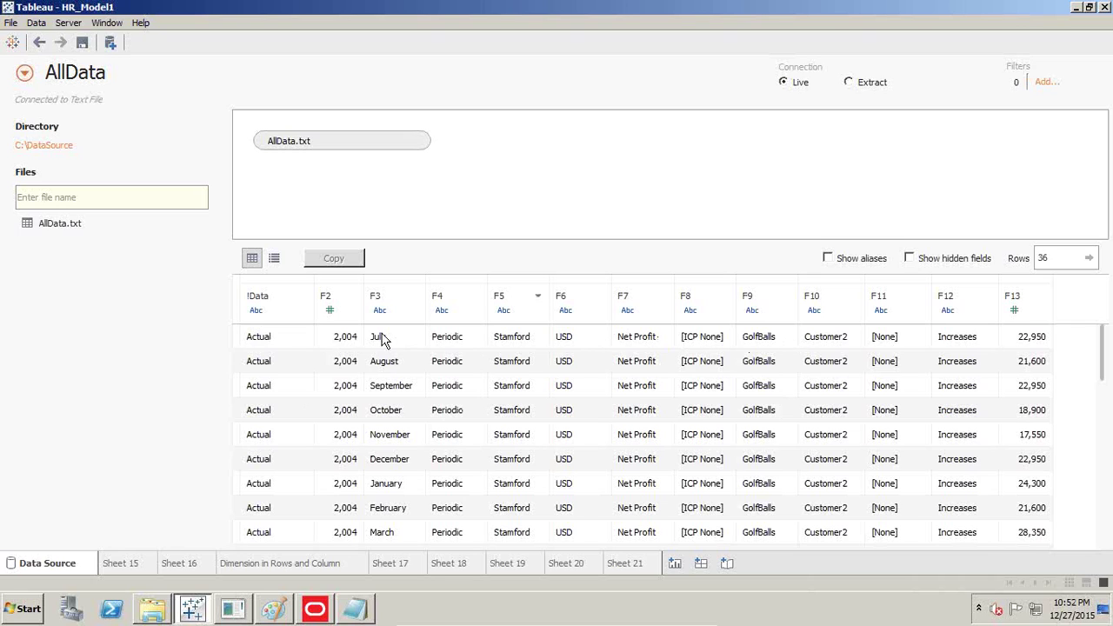
Step: Rename the !Data field of the AllData source as Scenario
left_click(258, 303)
left_click(302, 297)
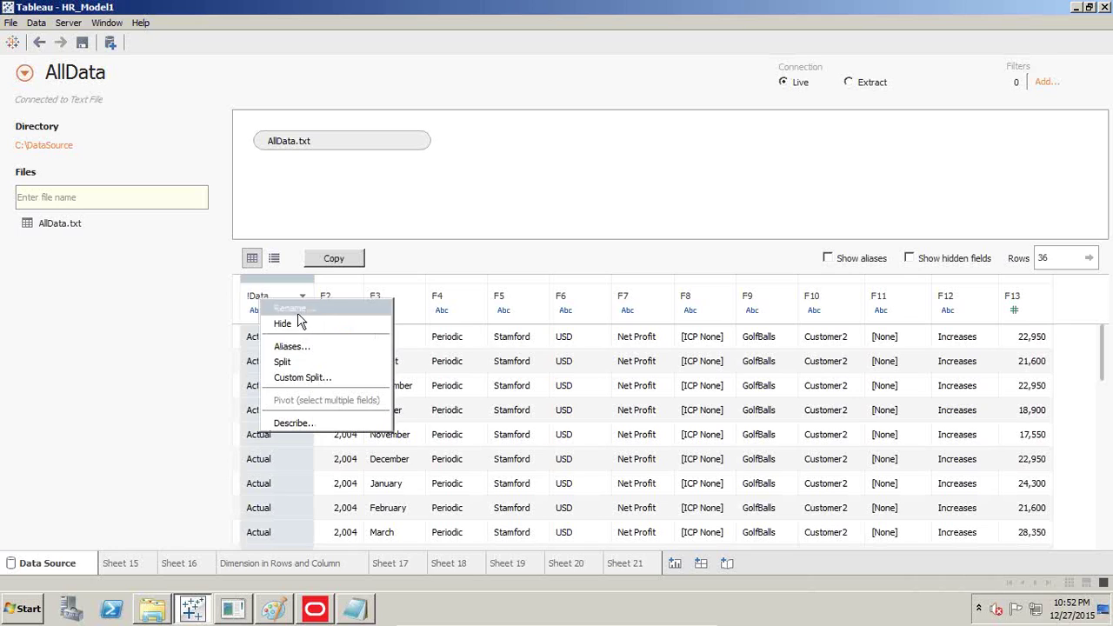
left_click(293, 305)
type("Ac")
key("BackSpace")
key("BackSpace")
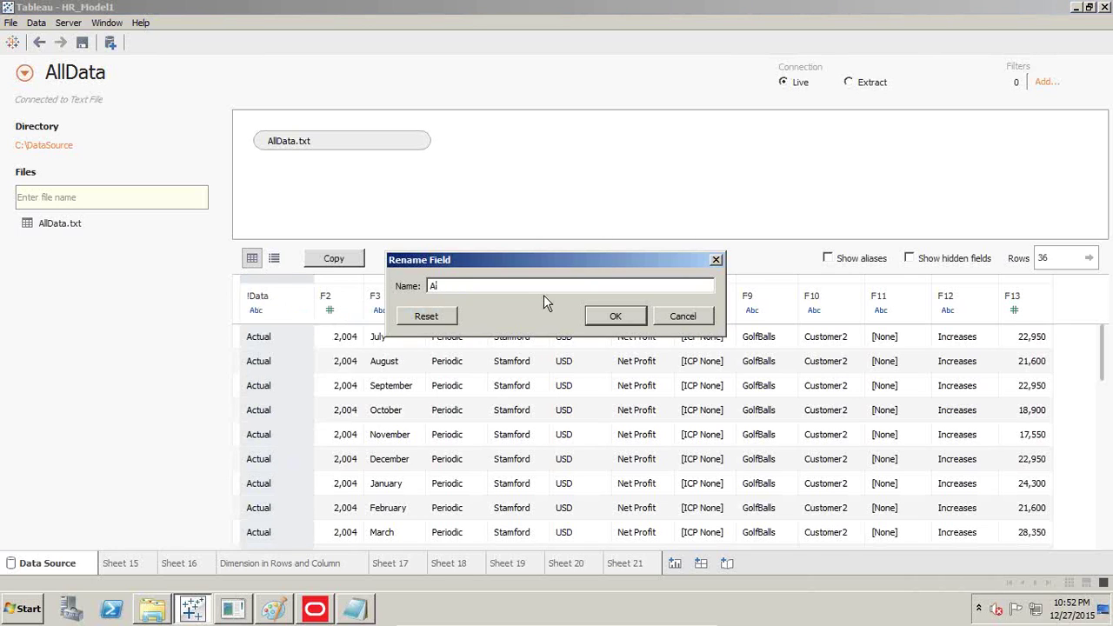
type("Scenario")
key("Return")
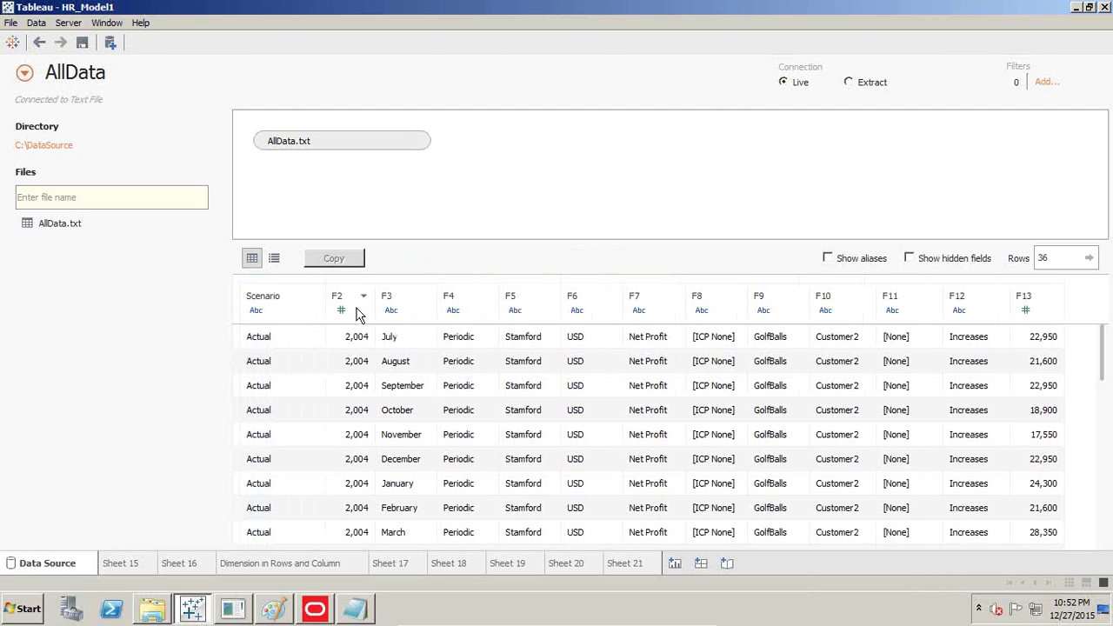
Step: Rename field F2 as Year and field F3 as Period
left_click(364, 296)
left_click(376, 311)
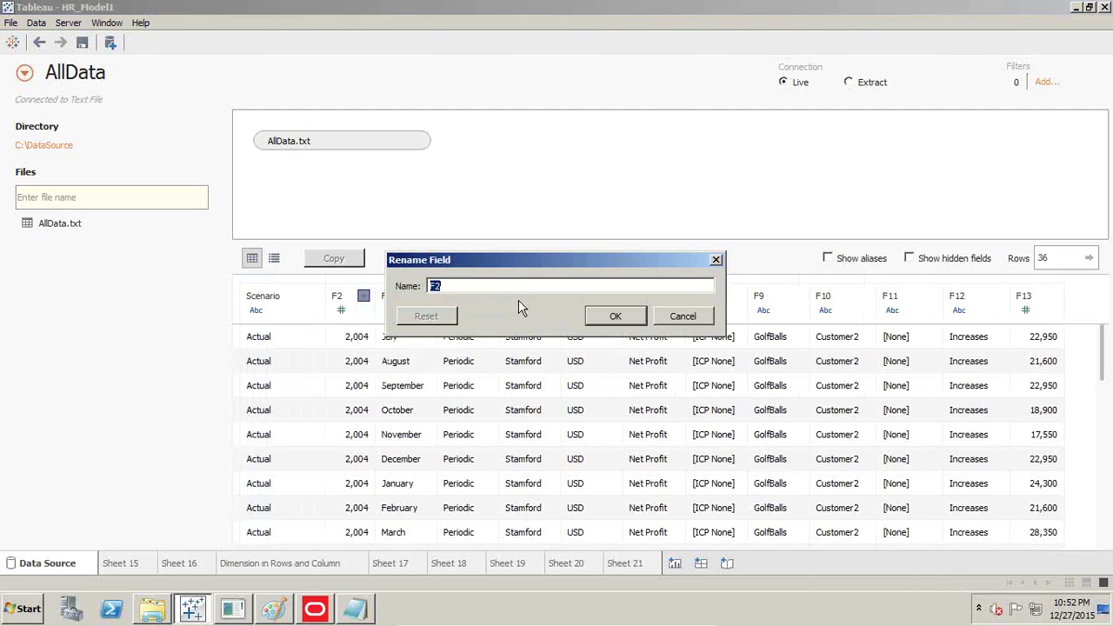
type("Year")
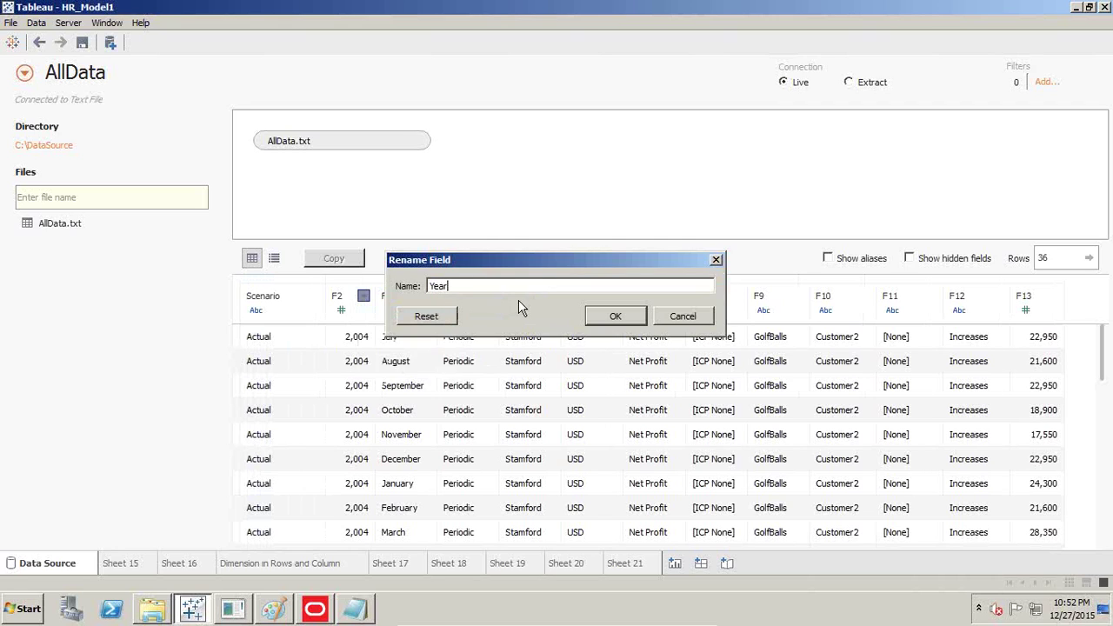
key("Return")
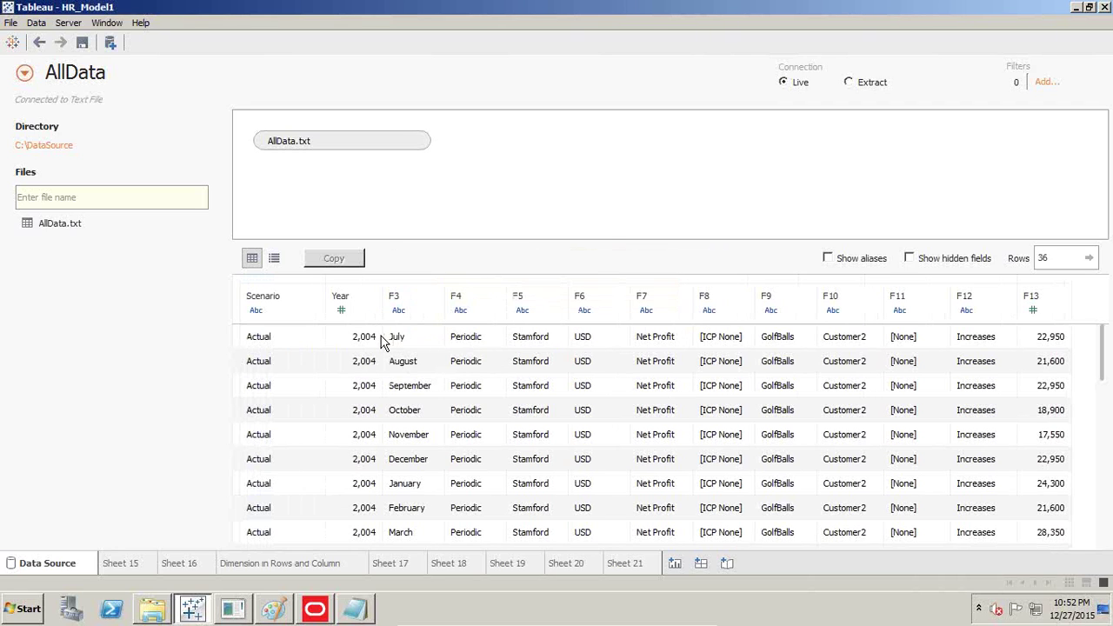
left_click(432, 296)
left_click(445, 315)
type("Period")
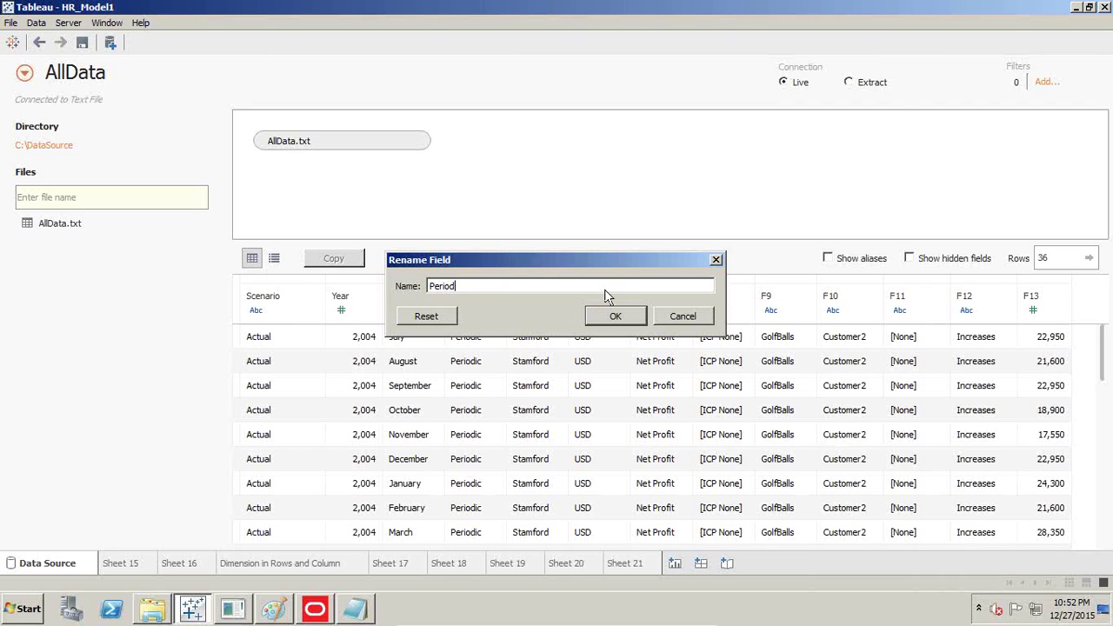
key("Return")
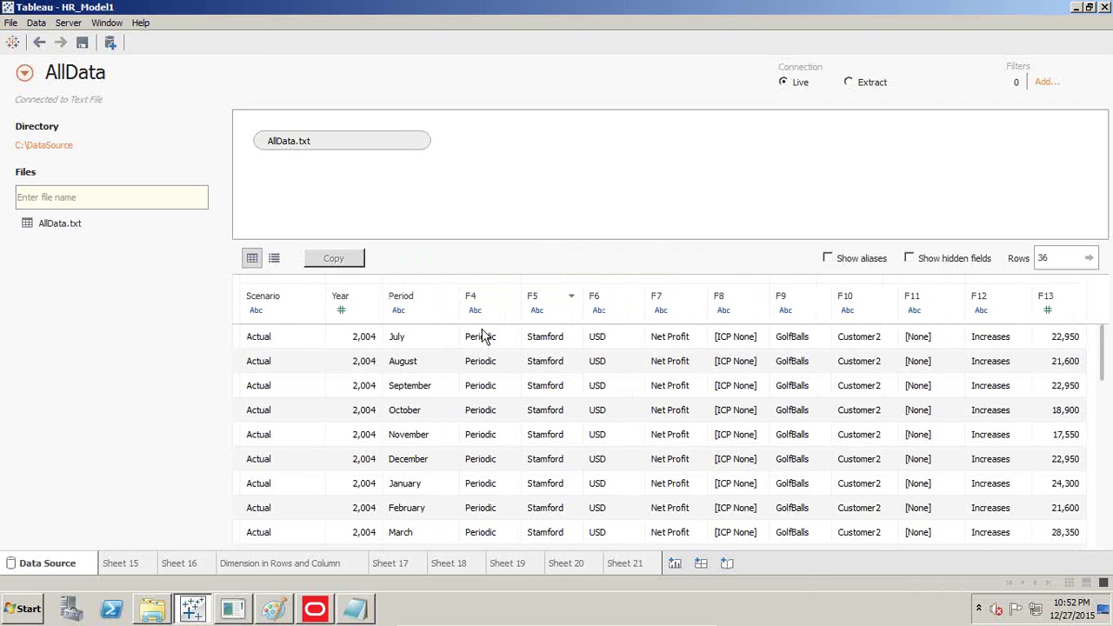
Step: Rename field F4 as View and field F5 as Entity
left_click(510, 296)
left_click(520, 315)
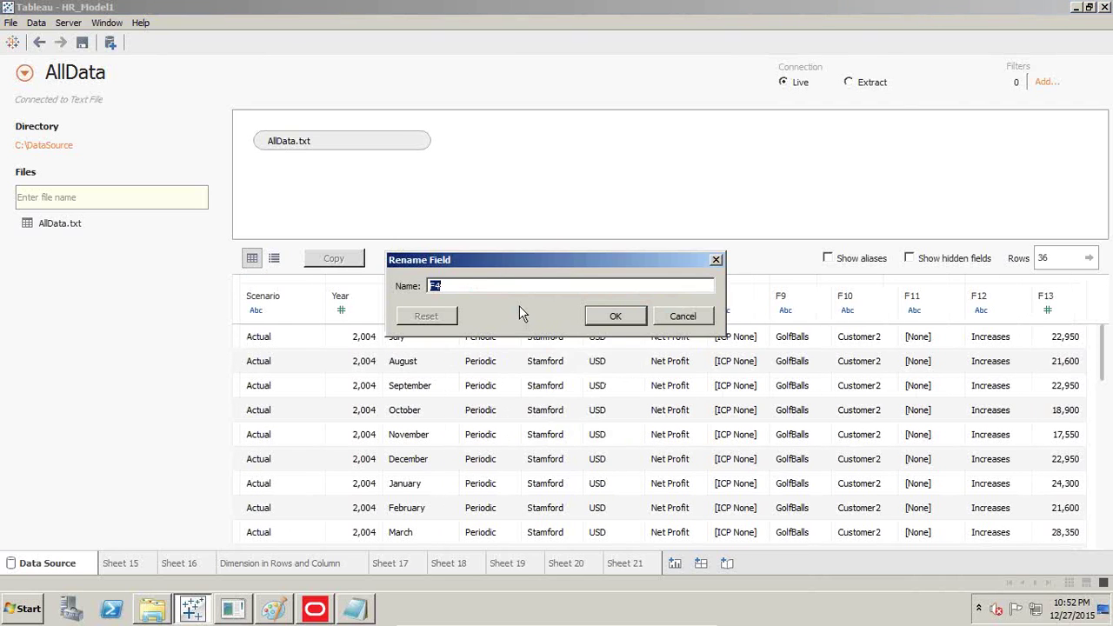
type("View")
key("Return")
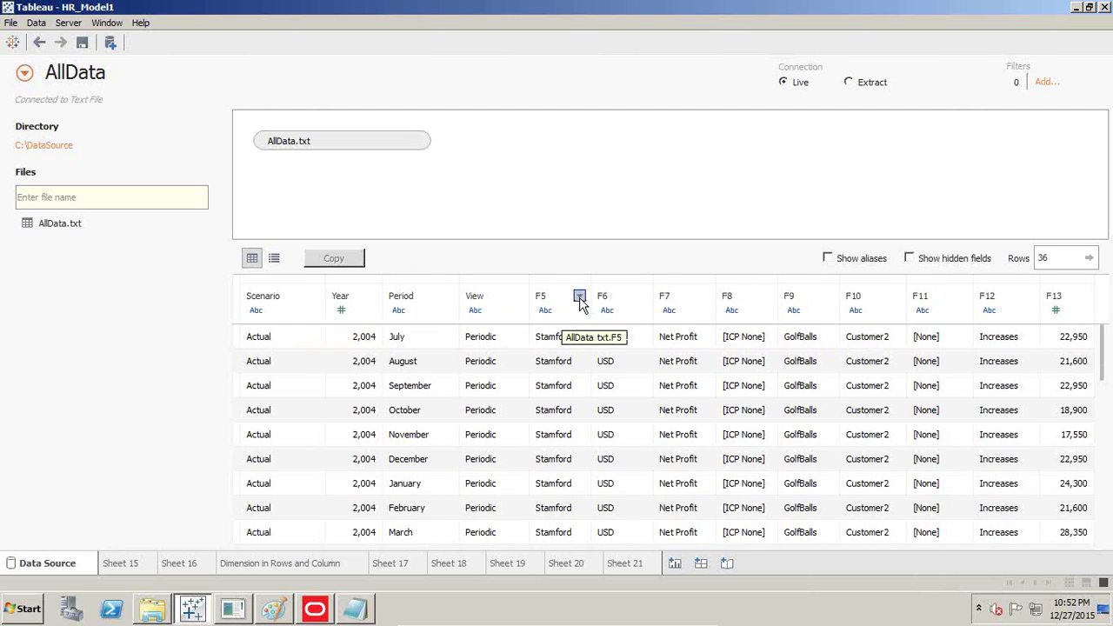
left_click(579, 296)
left_click(606, 315)
type("E")
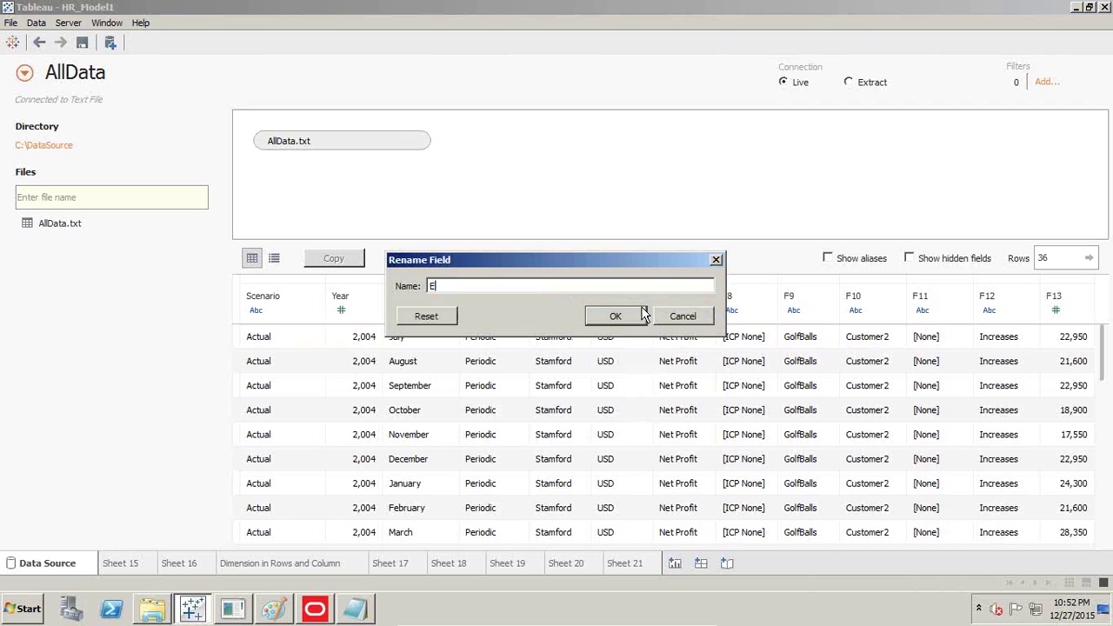
type("ntity")
left_click(641, 316)
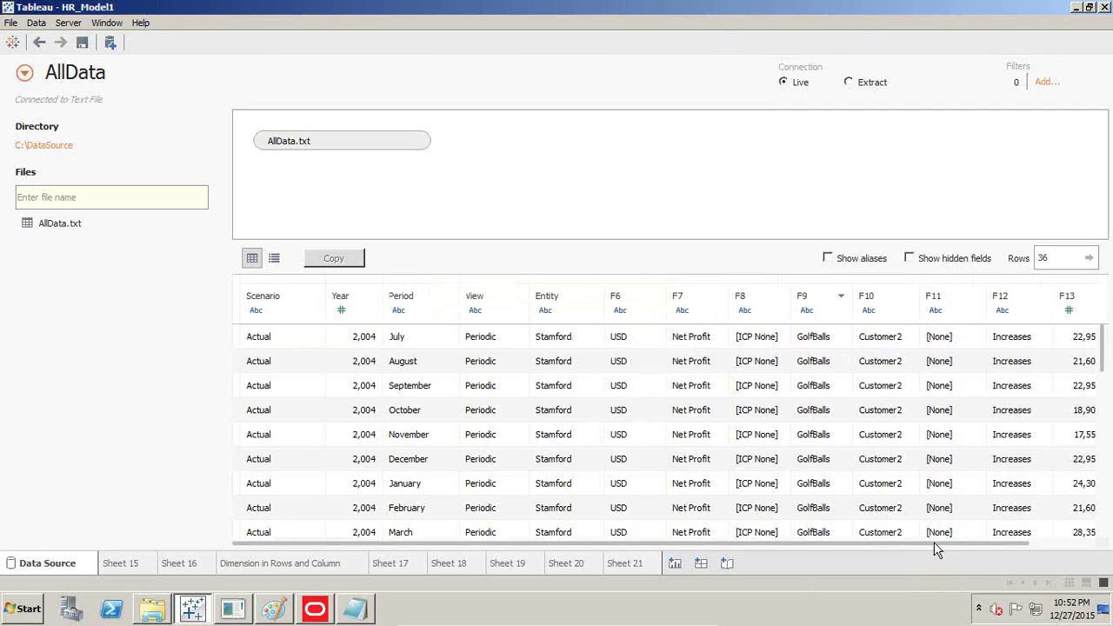
Step: Rename field F13 as Financial Element
left_click_drag(934, 542, 988, 546)
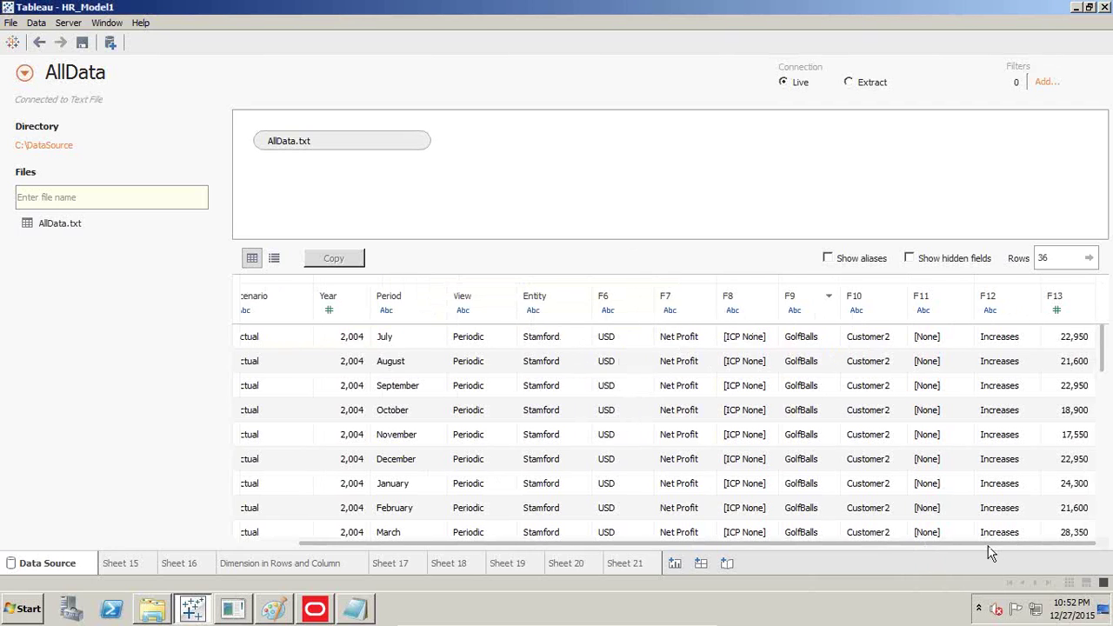
left_click(1063, 302)
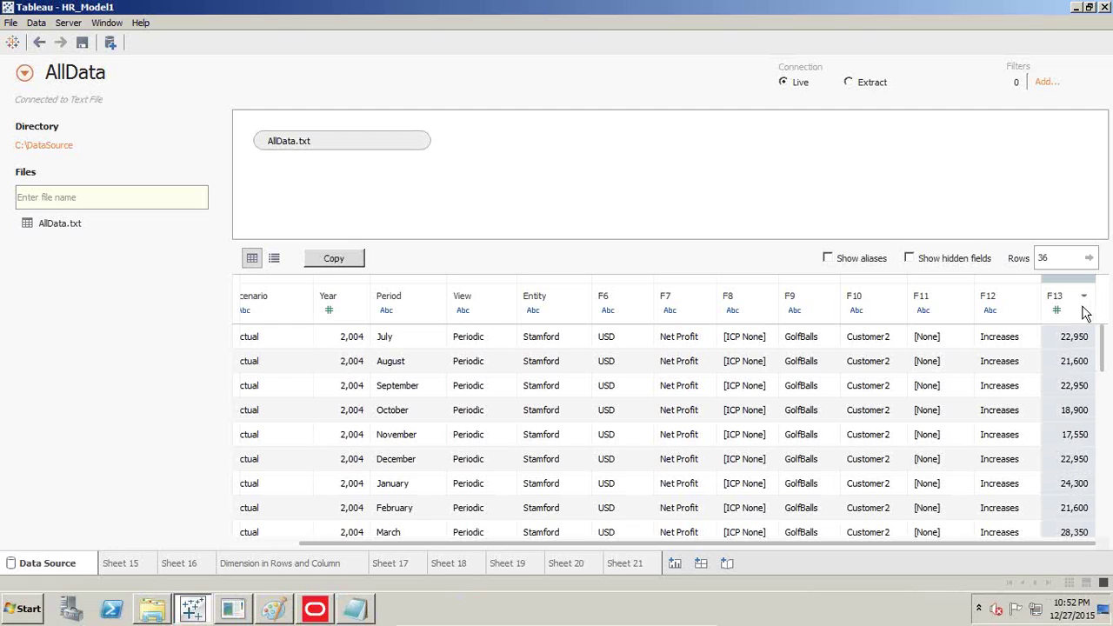
left_click(1083, 305)
left_click(1064, 319)
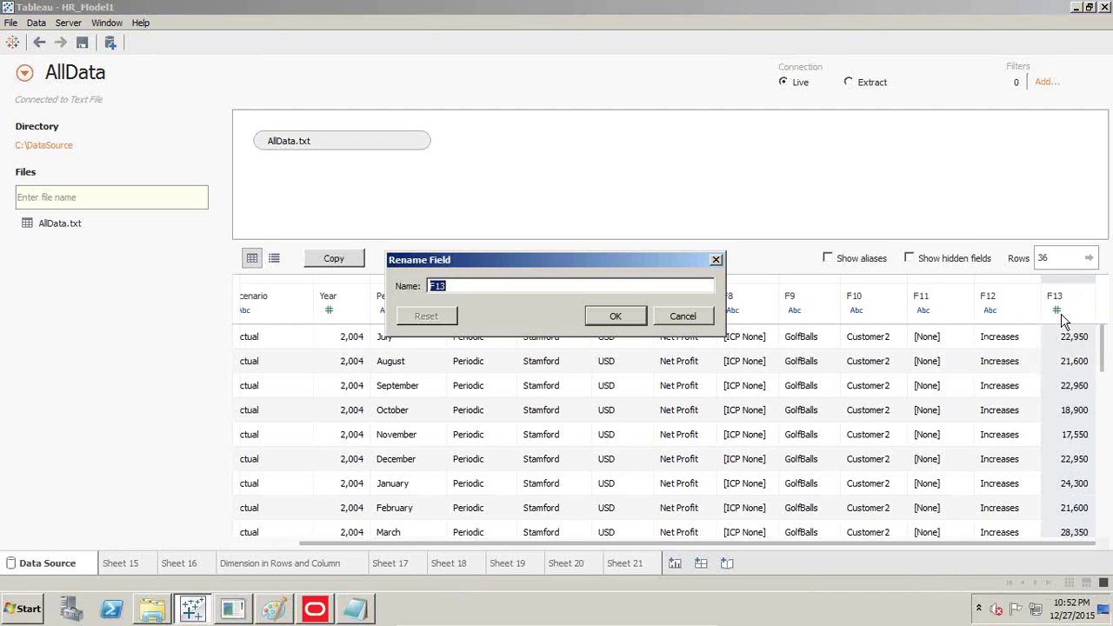
type("Financial Element")
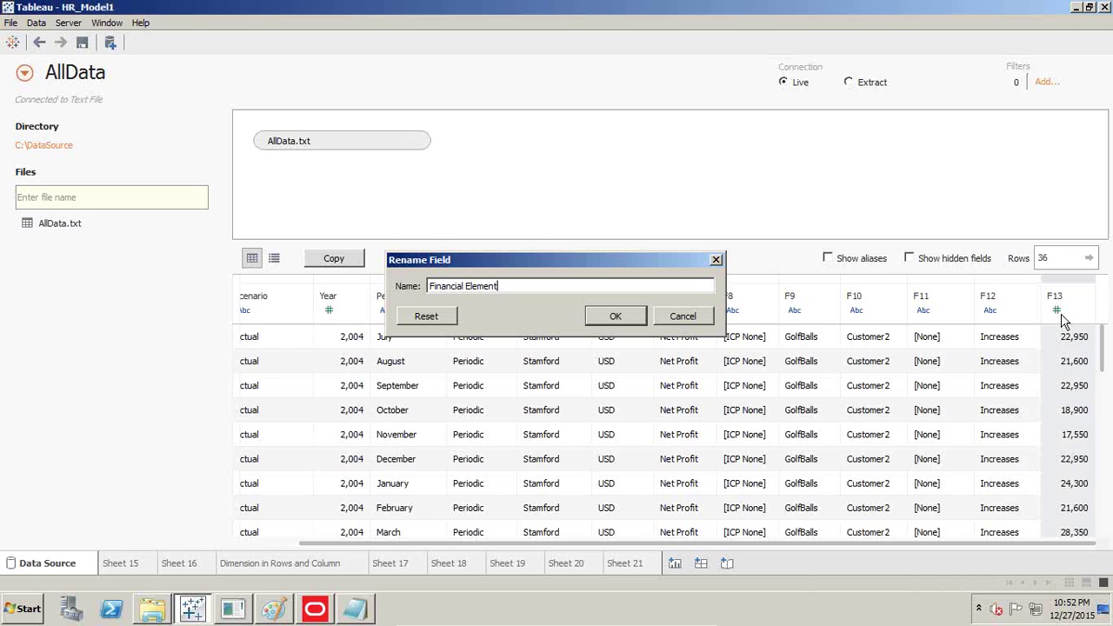
key("Return")
Step: Rename the AllData data source as Income Statement
left_click(116, 72)
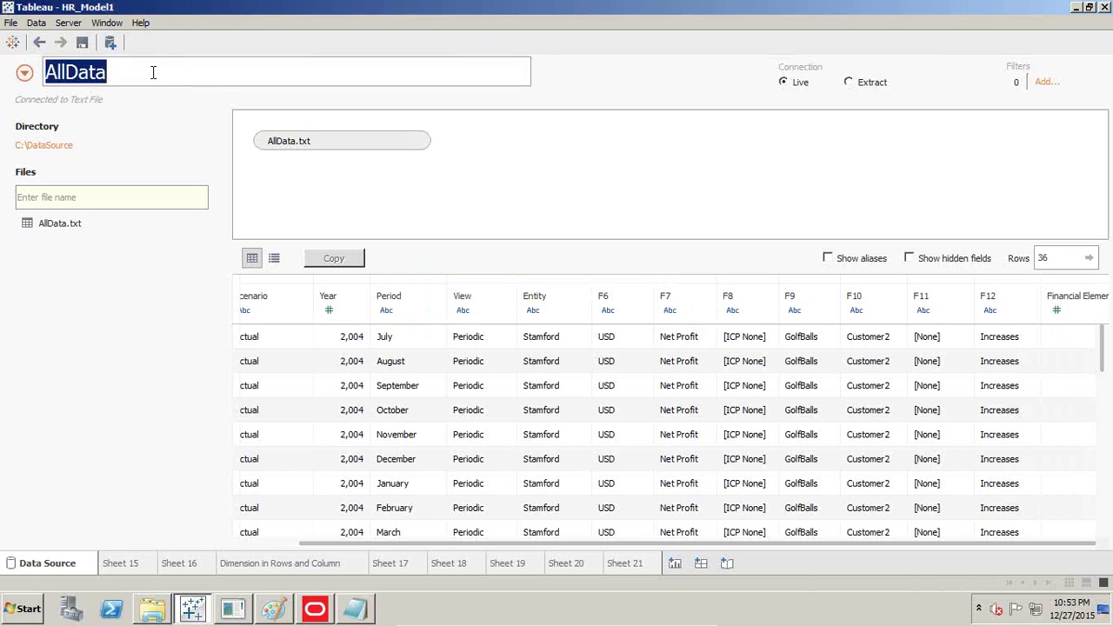
type("Incom")
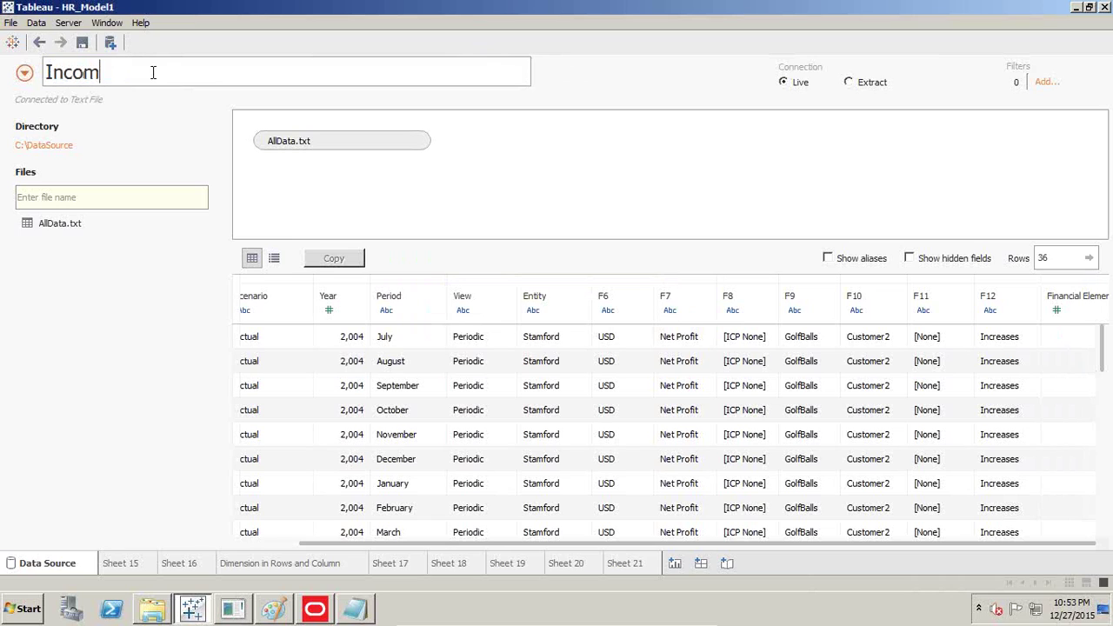
type("e Statement")
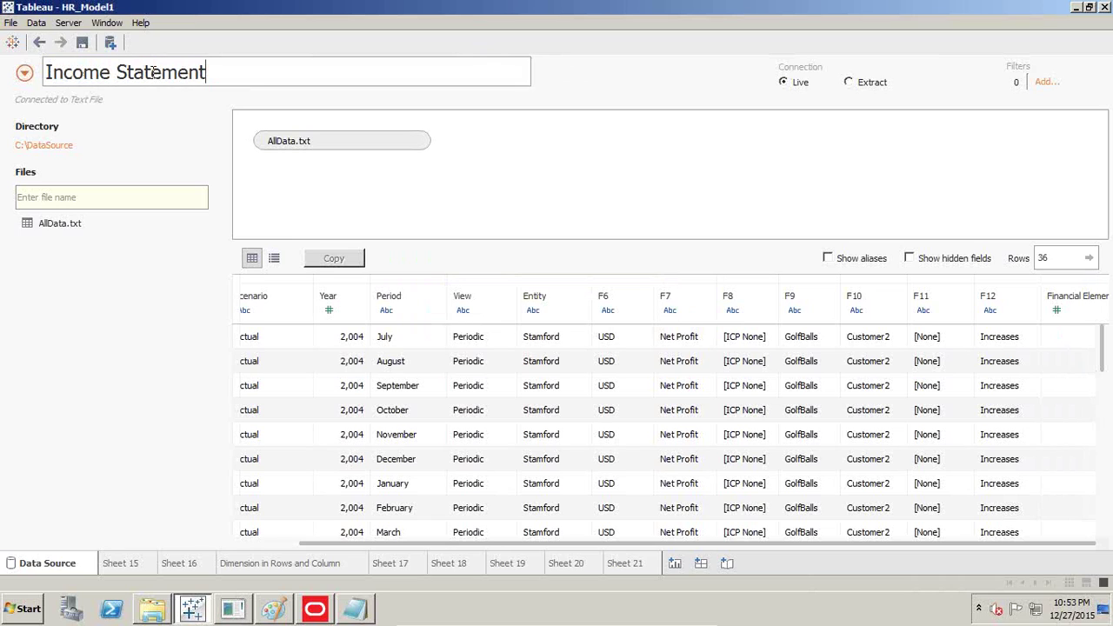
key("Return")
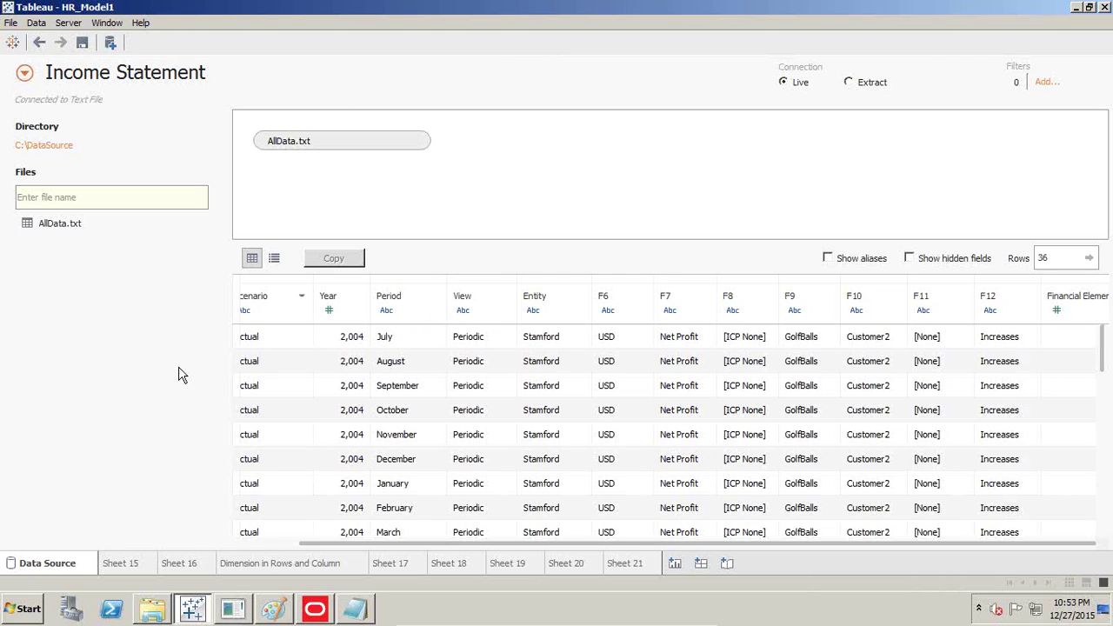
Step: Add a new worksheet and convert the Year measure of the Income Statement source to a dimension
left_click(674, 563)
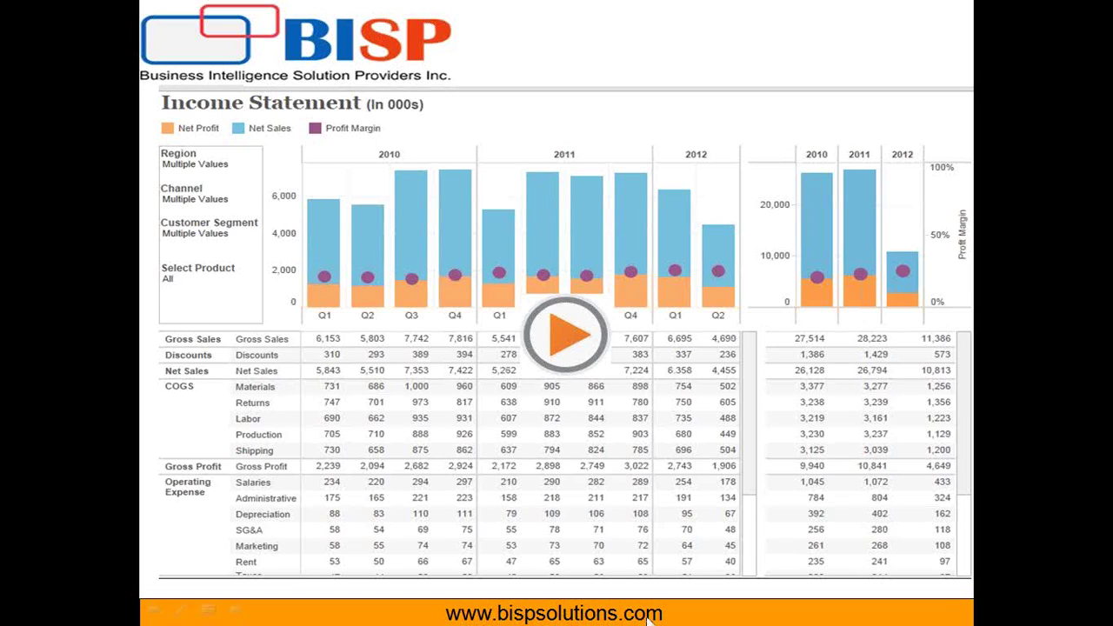
key("super")
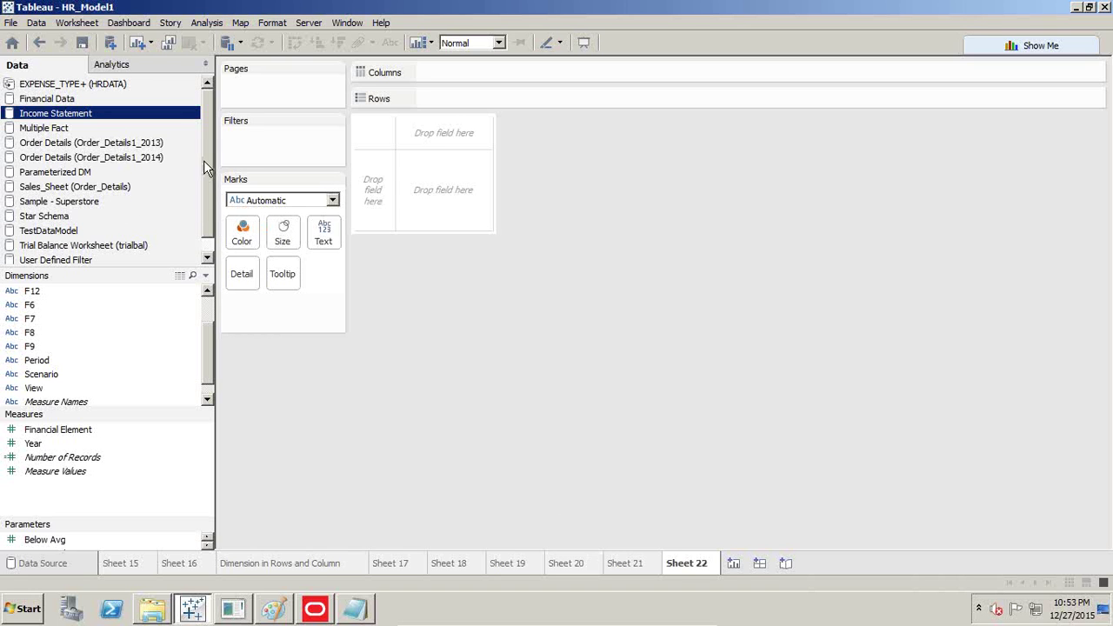
left_click_drag(205, 136, 181, 156)
mouse_move(208, 368)
left_mouse_down()
mouse_move(208, 320)
mouse_move(196, 360)
left_mouse_up()
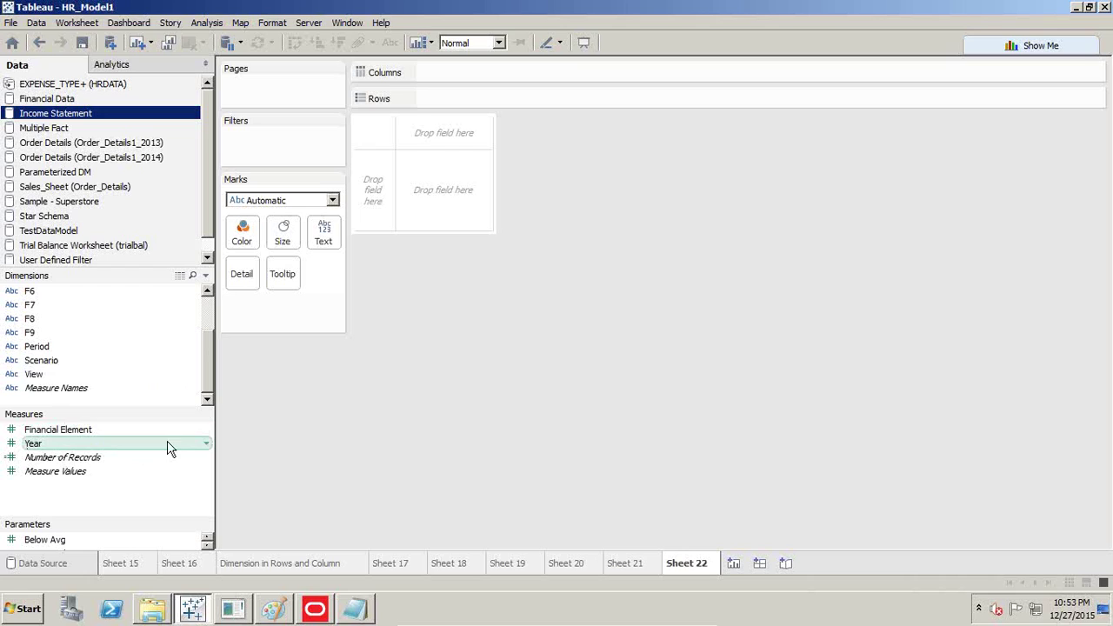
left_click(207, 444)
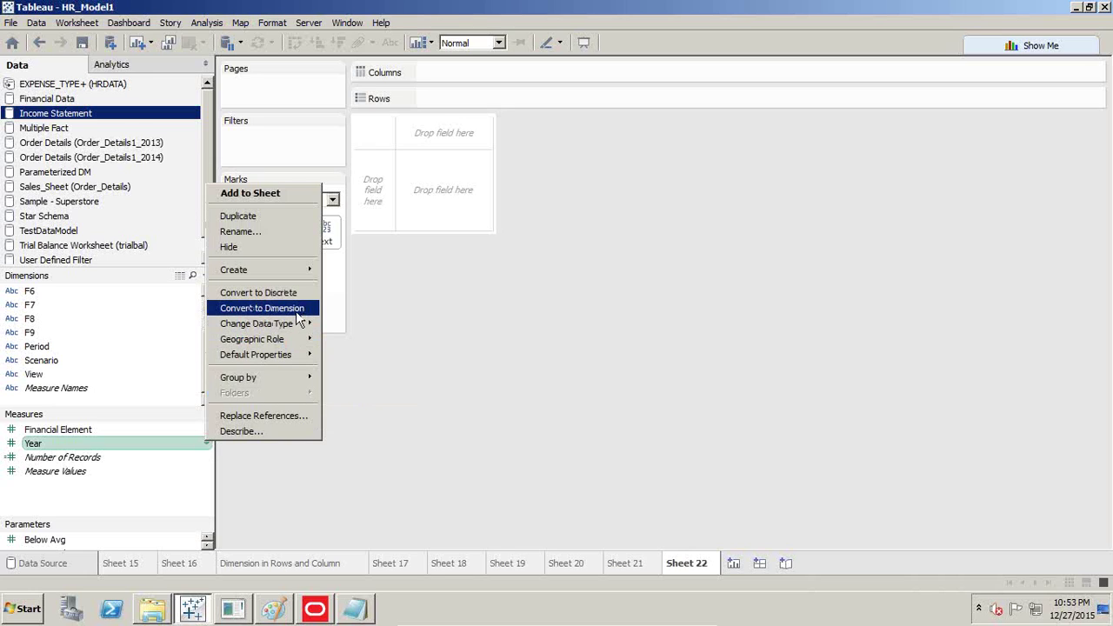
left_click(298, 309)
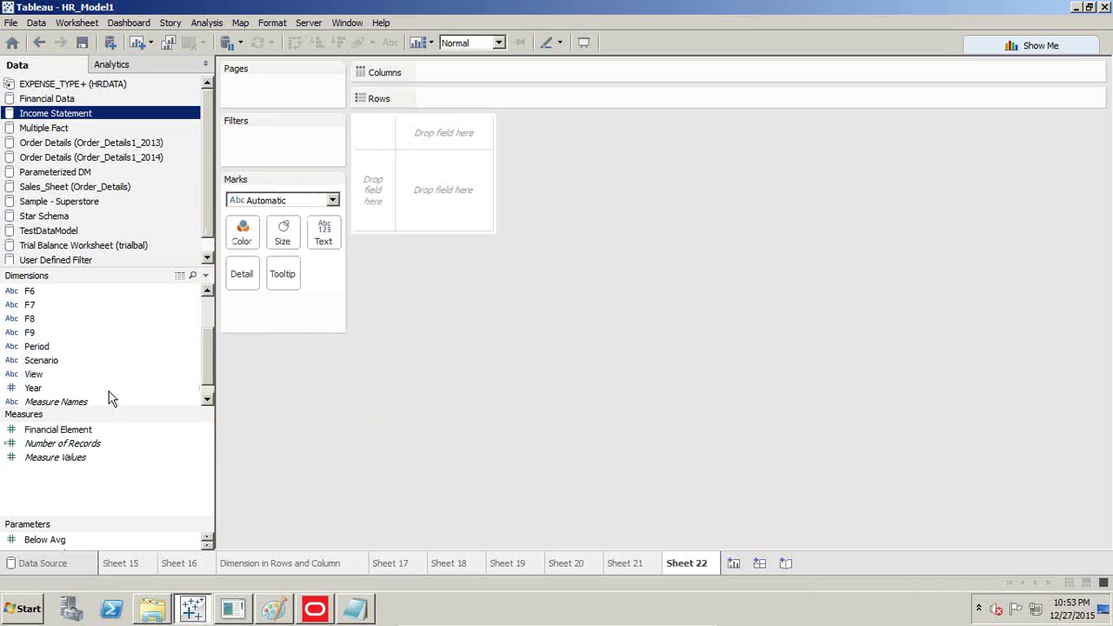
Step: Build a bar chart with the Financial Element measure on rows and Period on columns
left_click(205, 432)
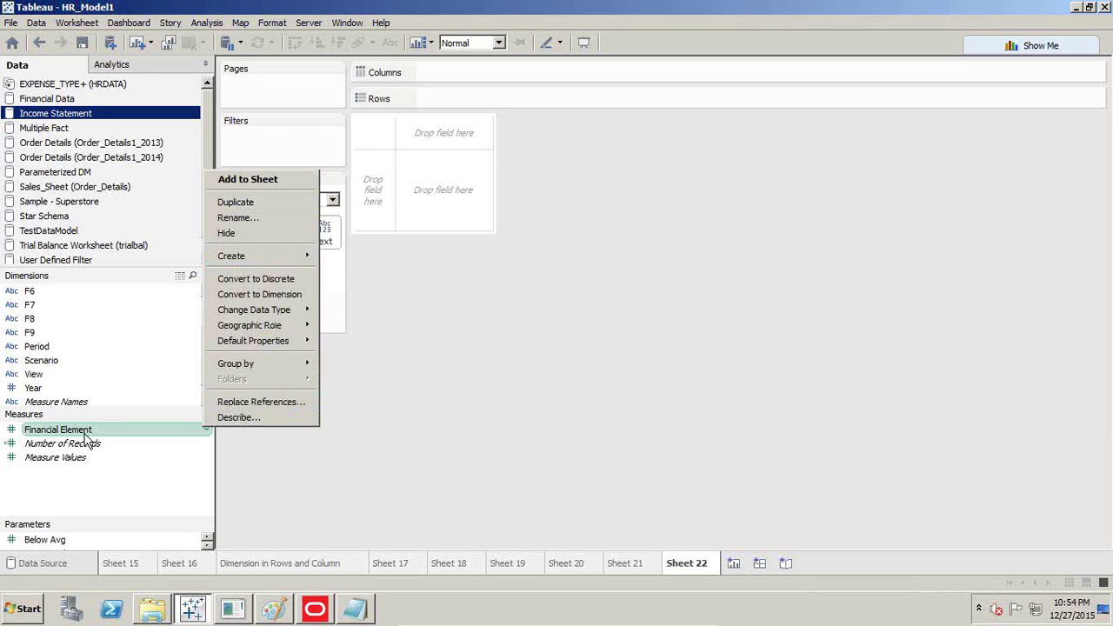
left_click_drag(87, 435, 399, 269)
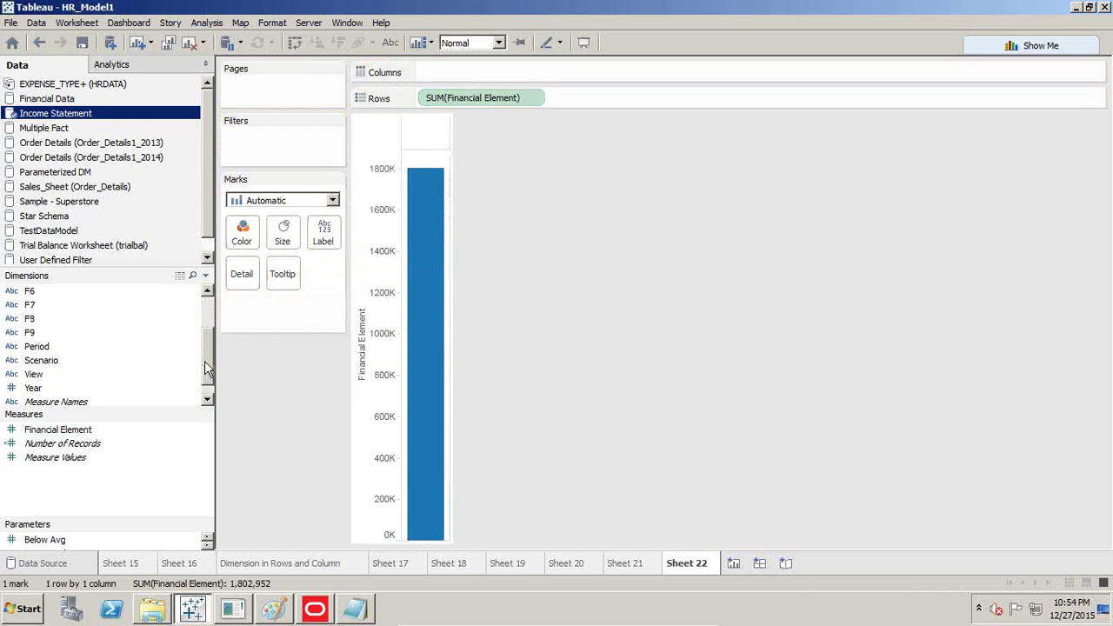
scroll(205, 360, "up", 2)
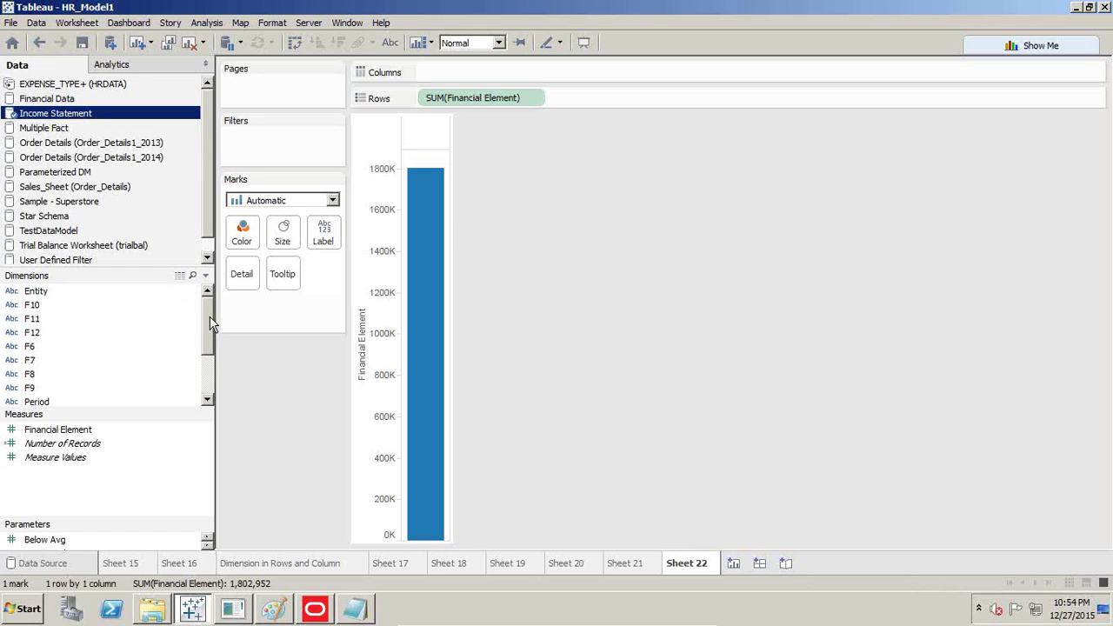
scroll(205, 368, "down", 2)
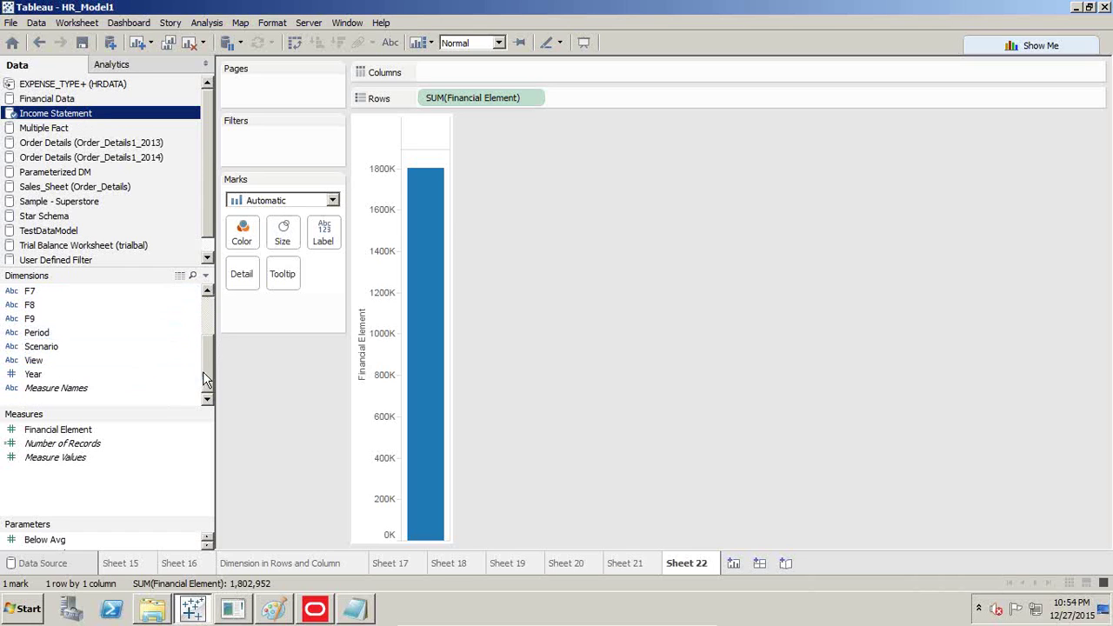
mouse_move(204, 371)
left_mouse_down()
mouse_move(208, 321)
mouse_move(212, 380)
left_mouse_up()
left_click_drag(207, 366, 207, 359)
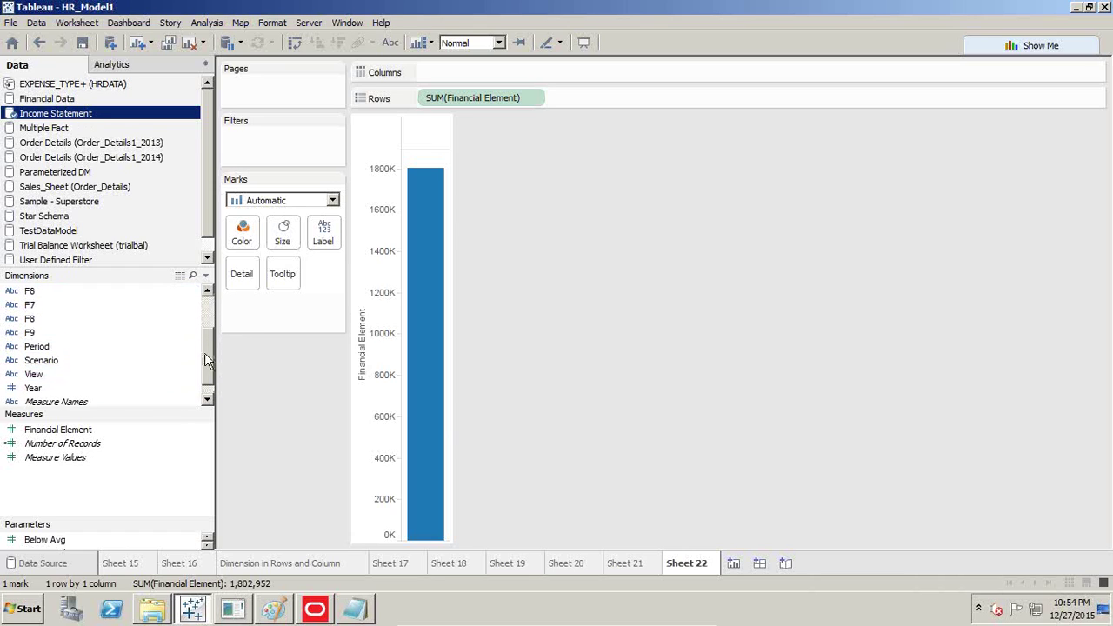
mouse_move(52, 347)
left_mouse_down()
mouse_move(426, 99)
mouse_move(431, 73)
left_mouse_up()
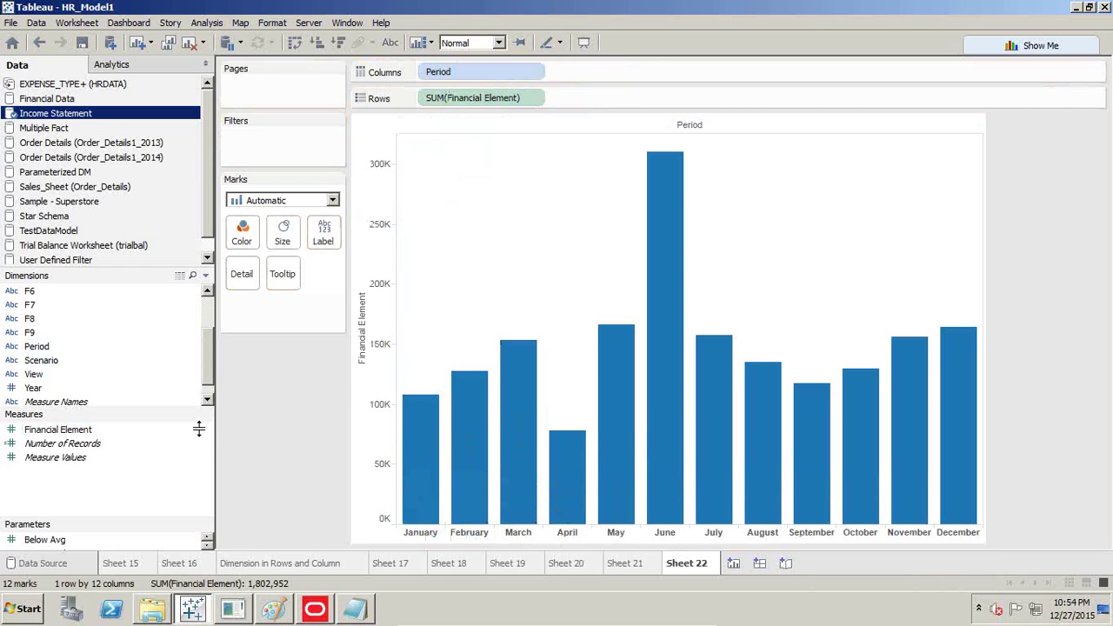
Step: Open the AllData text file from the DataSource folder, examine the account names and amounts in its first record, and return to Tableau
left_click(157, 615)
double_click(363, 134)
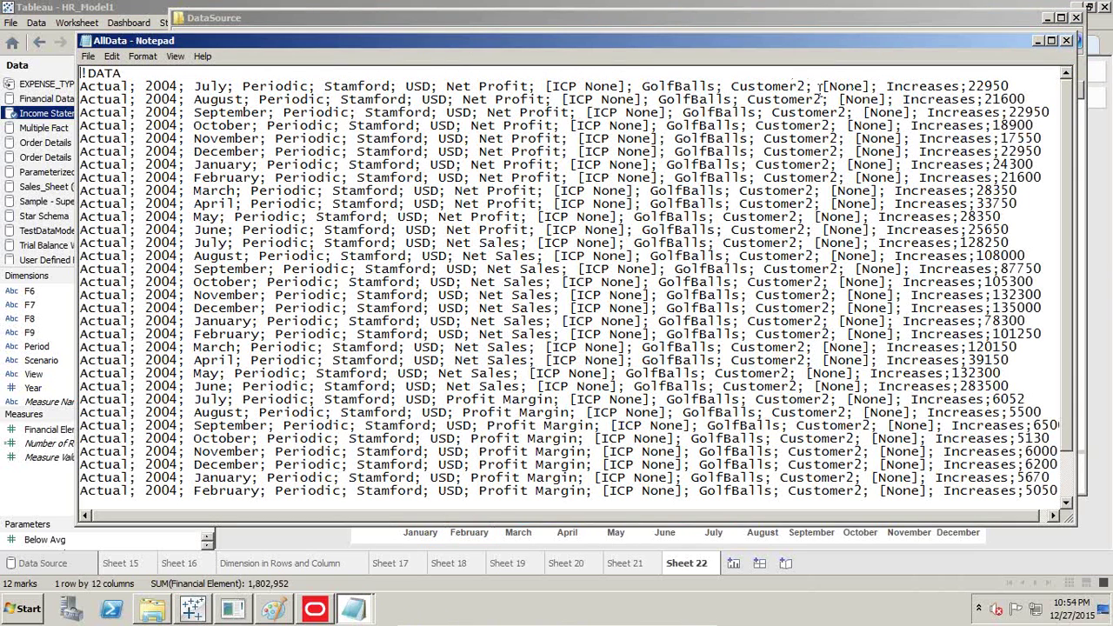
left_click_drag(975, 87, 1013, 87)
left_click_drag(446, 87, 538, 86)
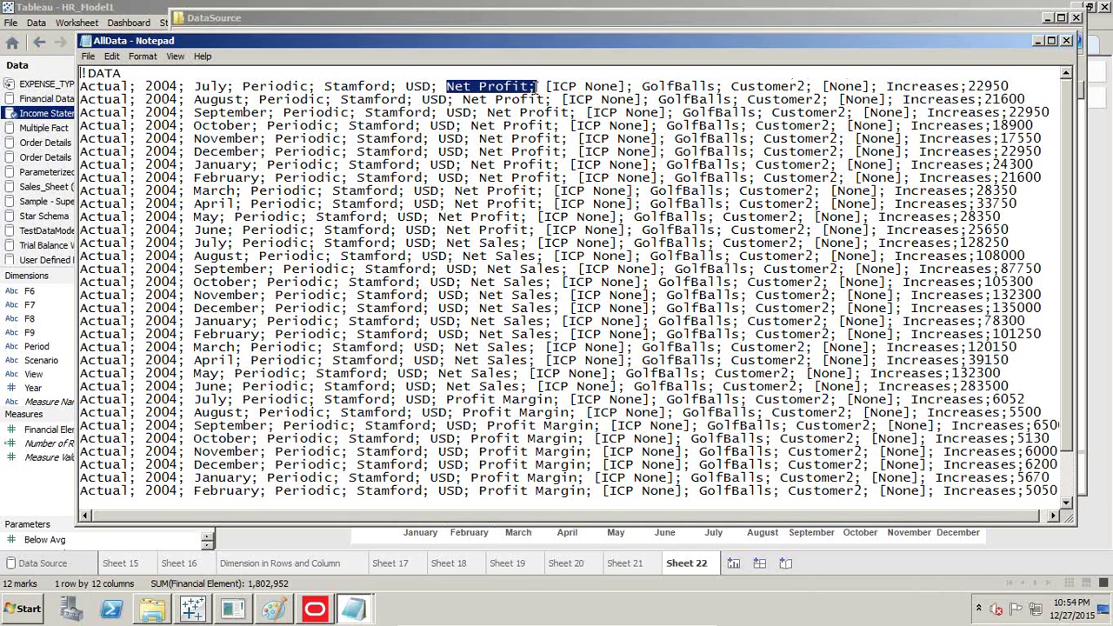
left_click(1066, 41)
left_click(104, 7)
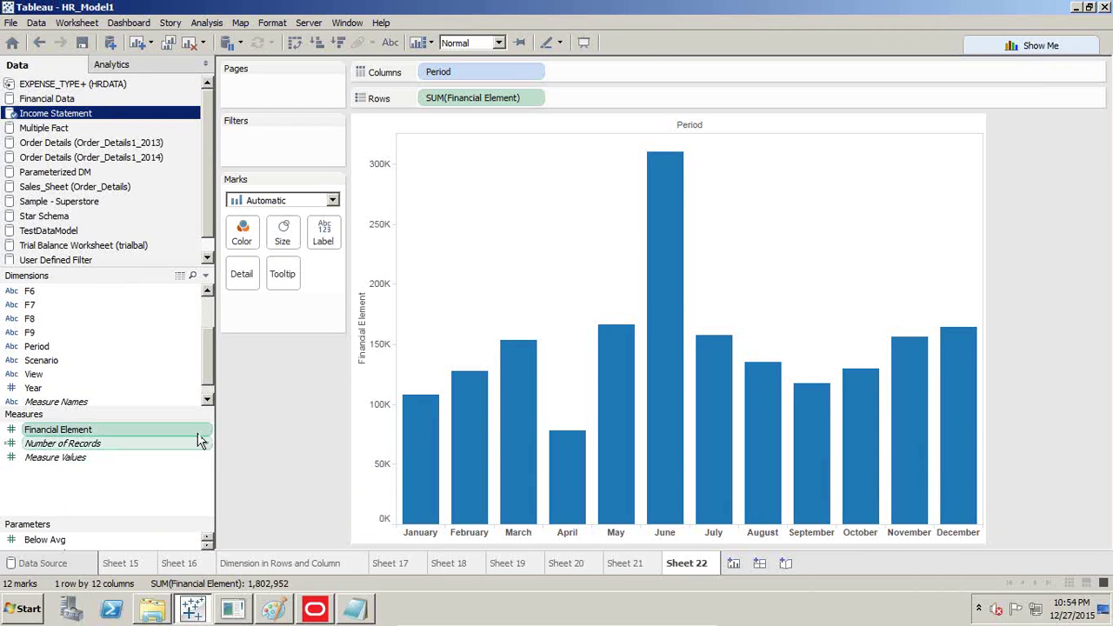
Step: Rename the Financial Element measure as Data
right_click(206, 429)
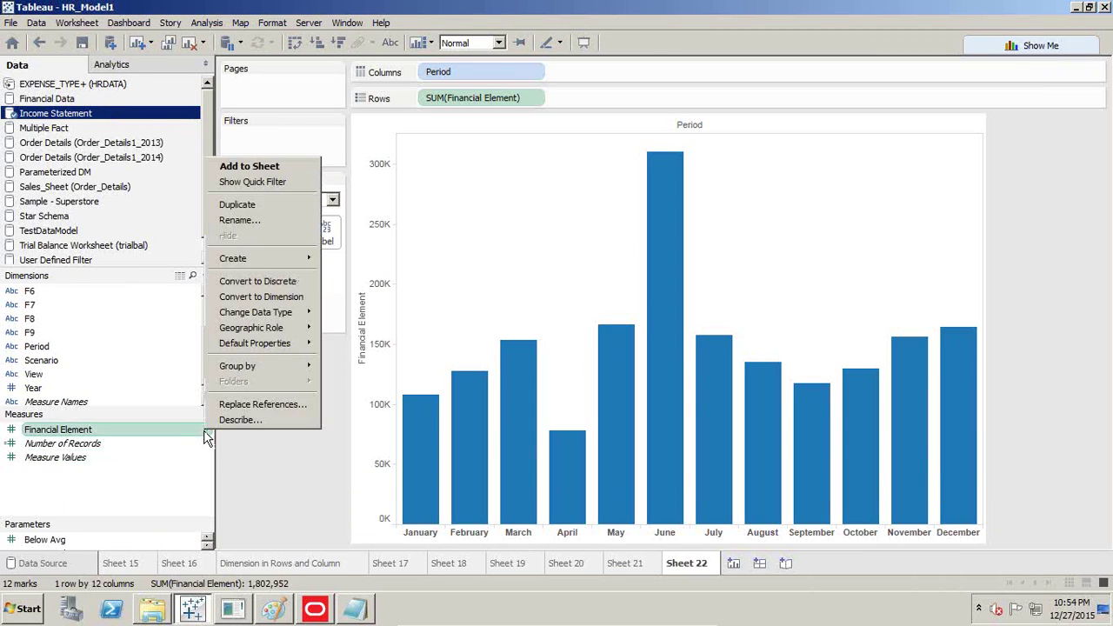
left_click(259, 218)
type("Data")
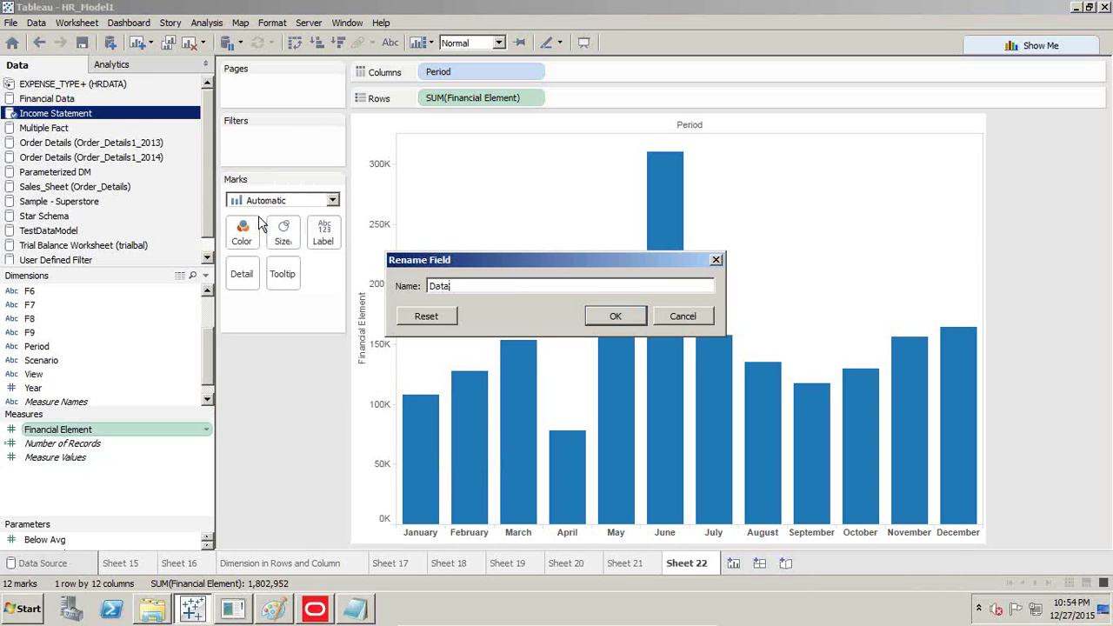
key("Return")
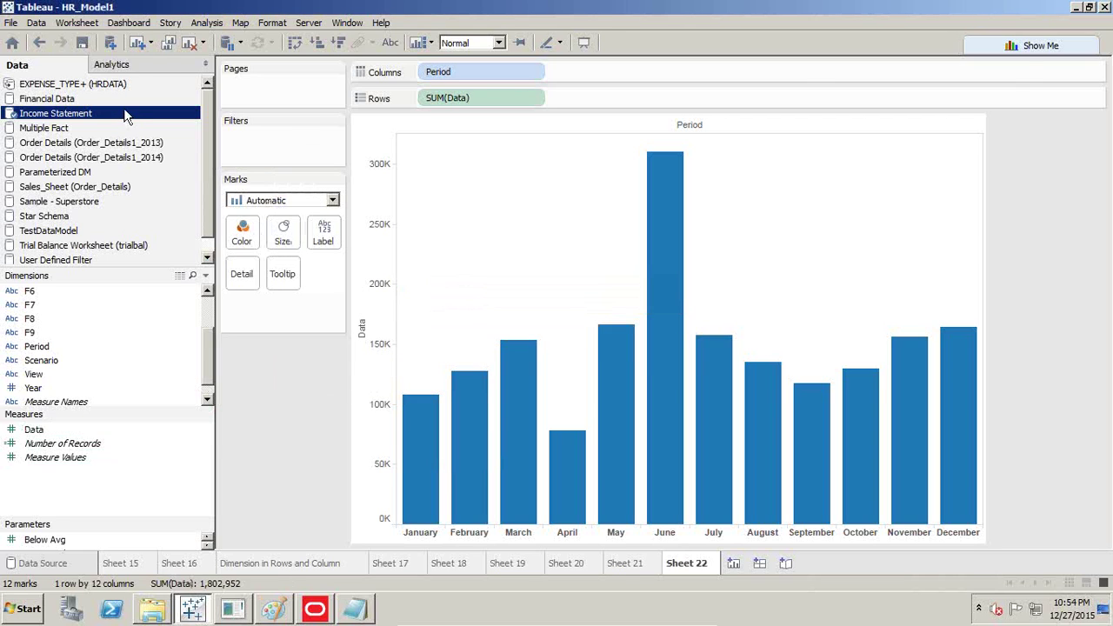
Step: Open the Income Statement data source and rename field F7 as Financial Element
double_click(125, 115)
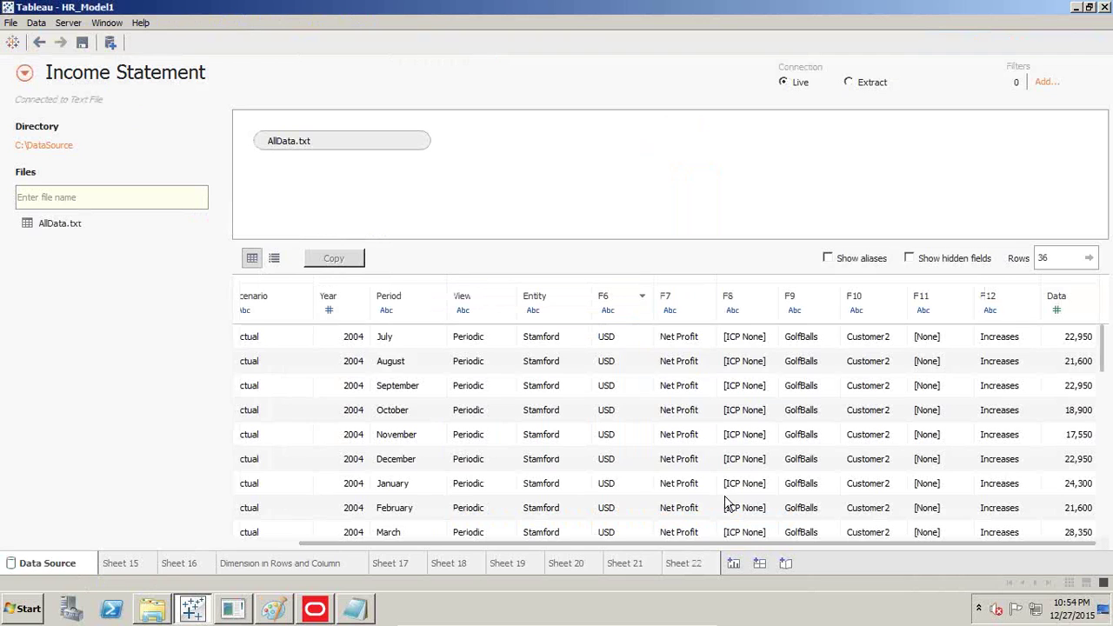
left_click(705, 298)
left_click(728, 315)
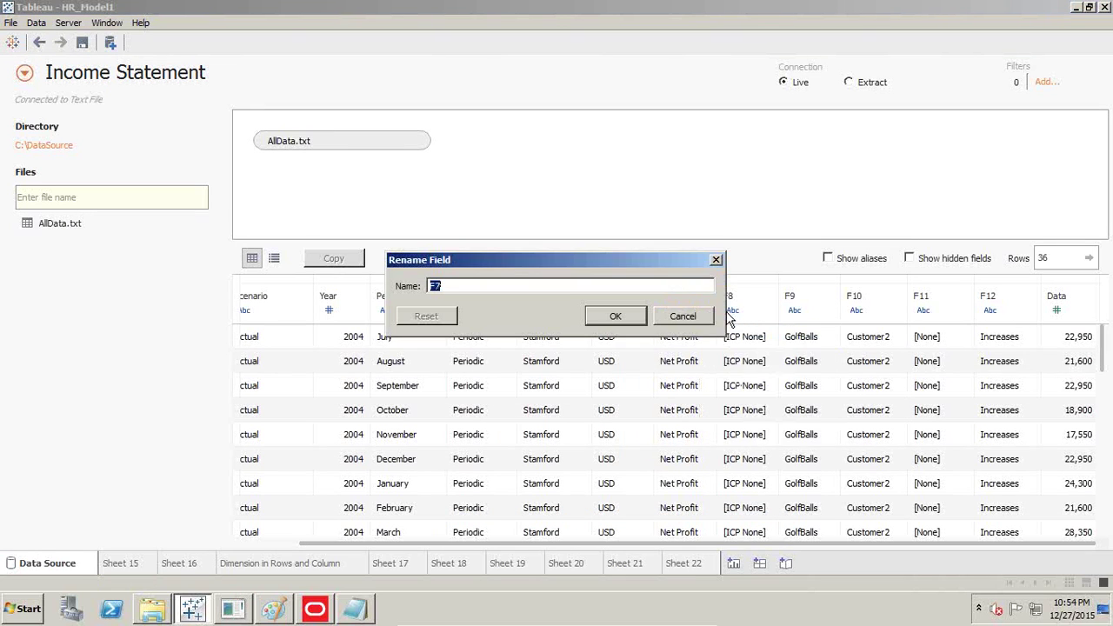
type("Financial Elemen")
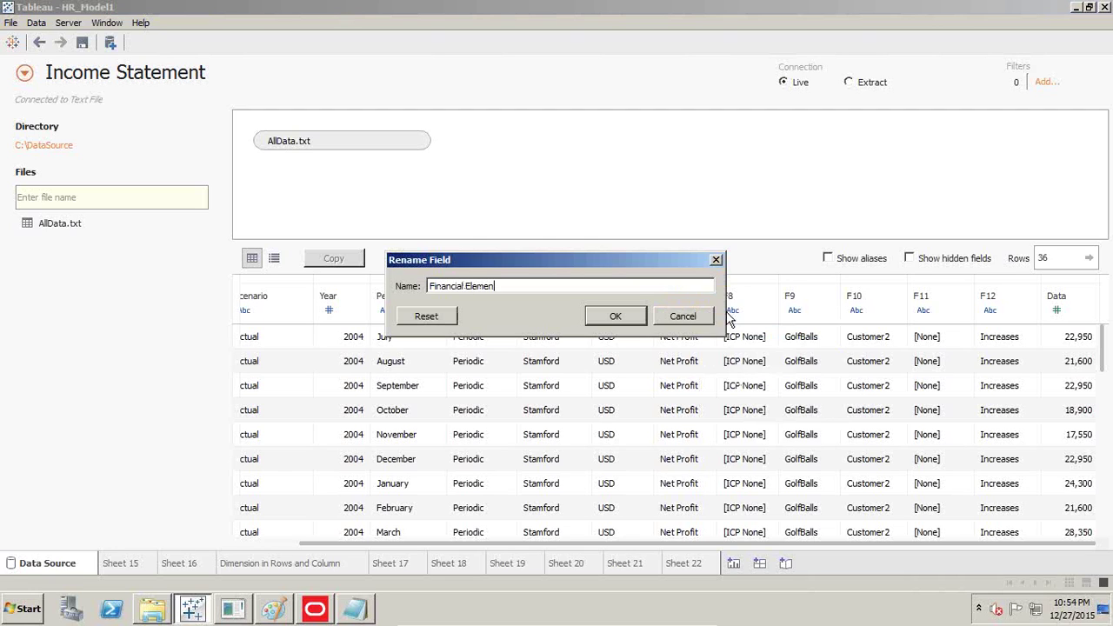
type("t")
key("Return")
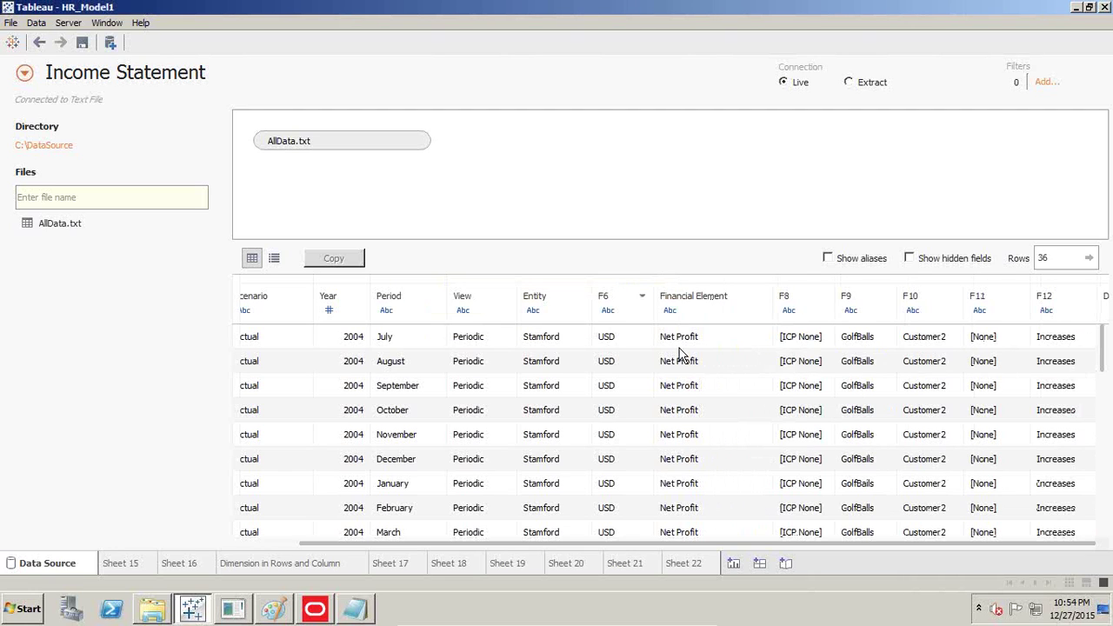
scroll(747, 435, "down", 10)
scroll(733, 448, "up", 9)
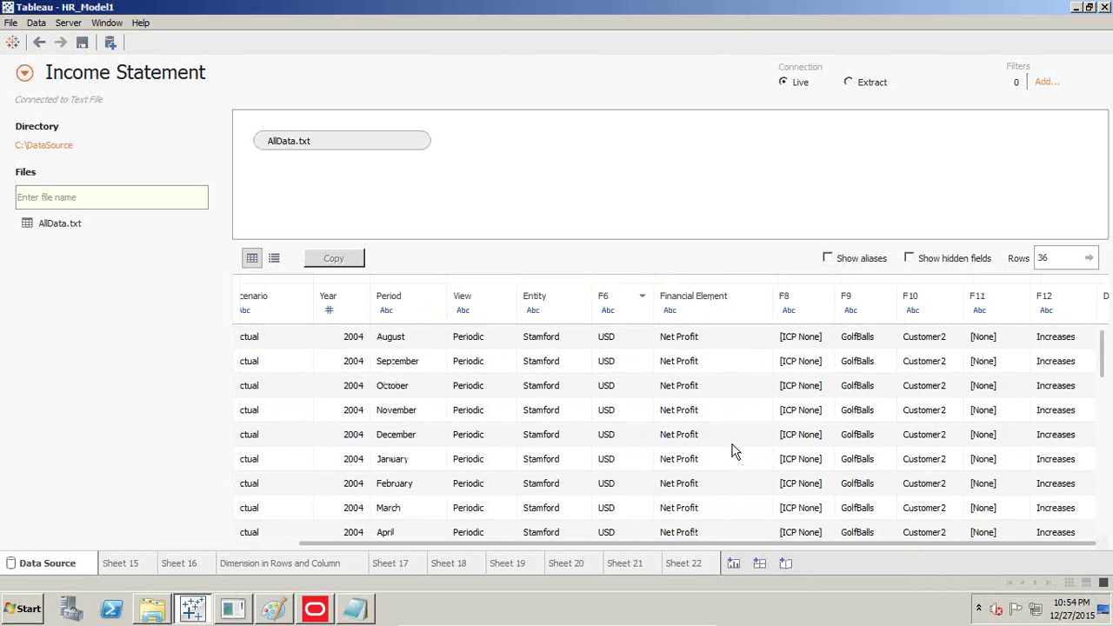
scroll(733, 451, "up", 1)
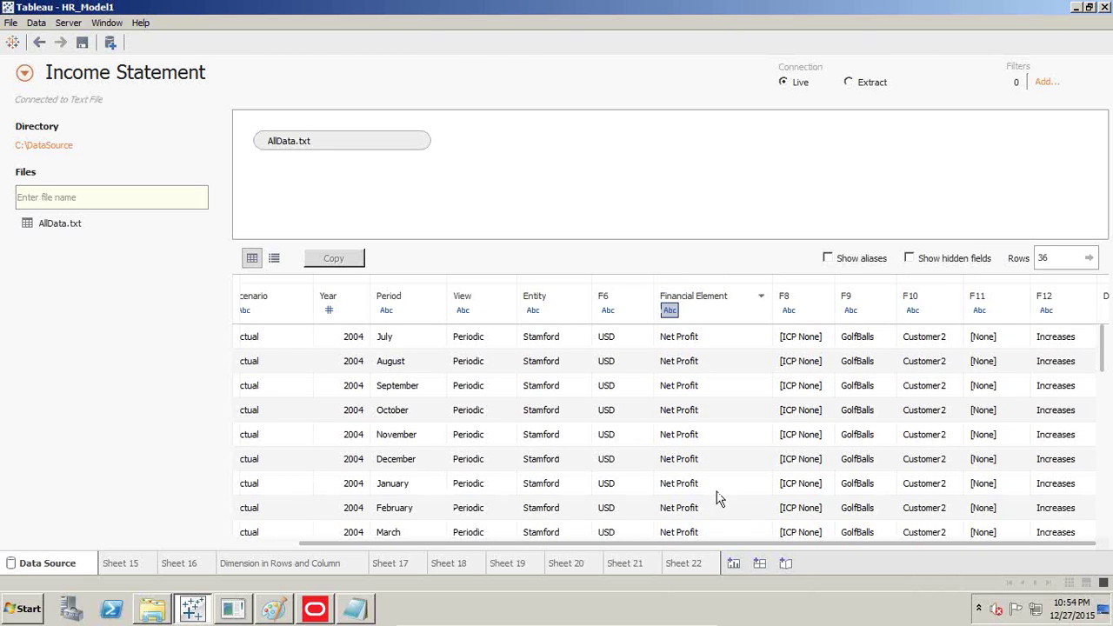
Step: On Sheet 22, start a calculated field from the Data measure and name it Net Sales
left_click(684, 563)
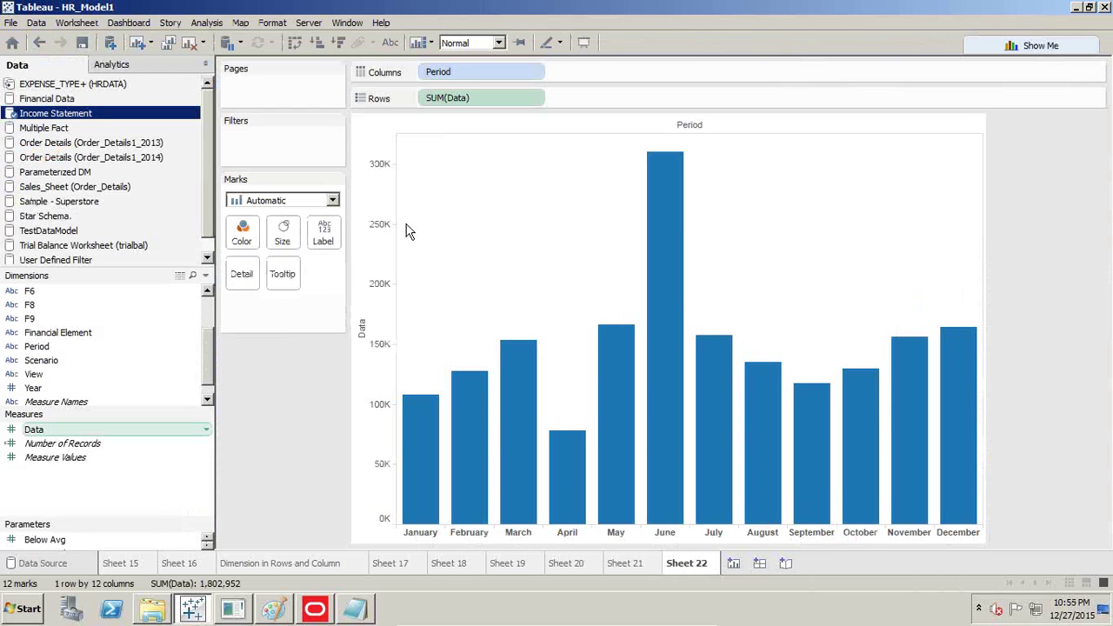
left_click(206, 434)
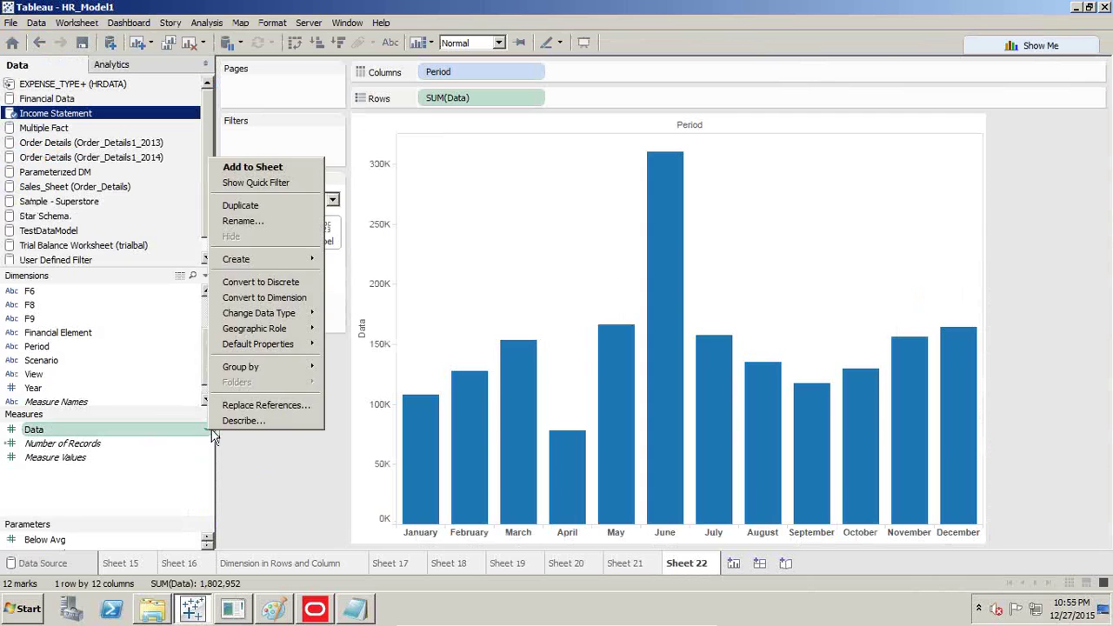
mouse_move(268, 261)
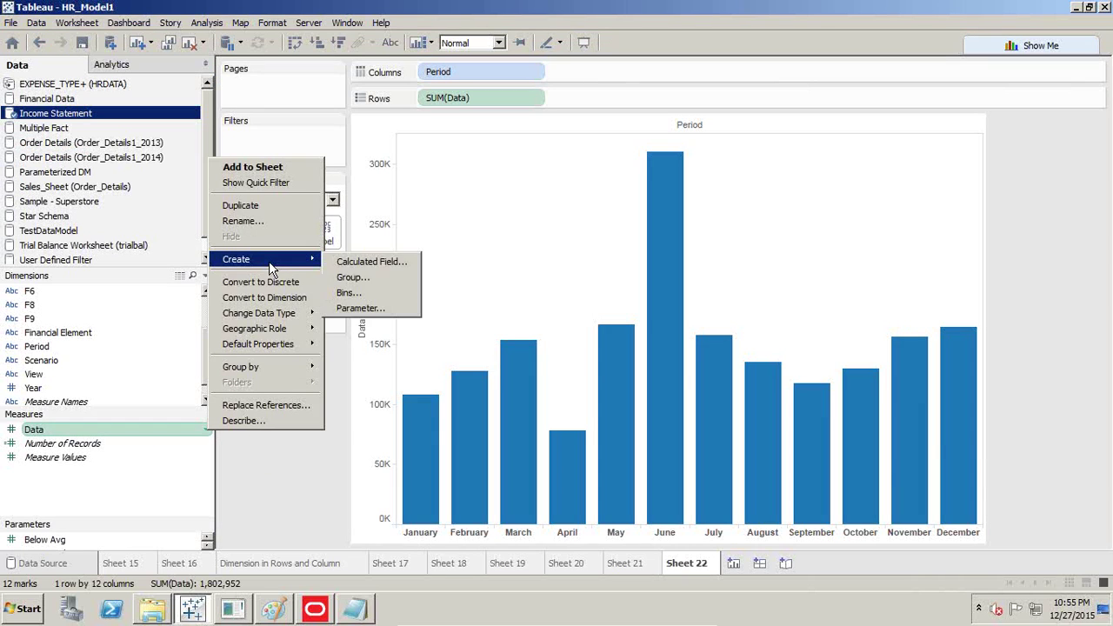
left_click(369, 262)
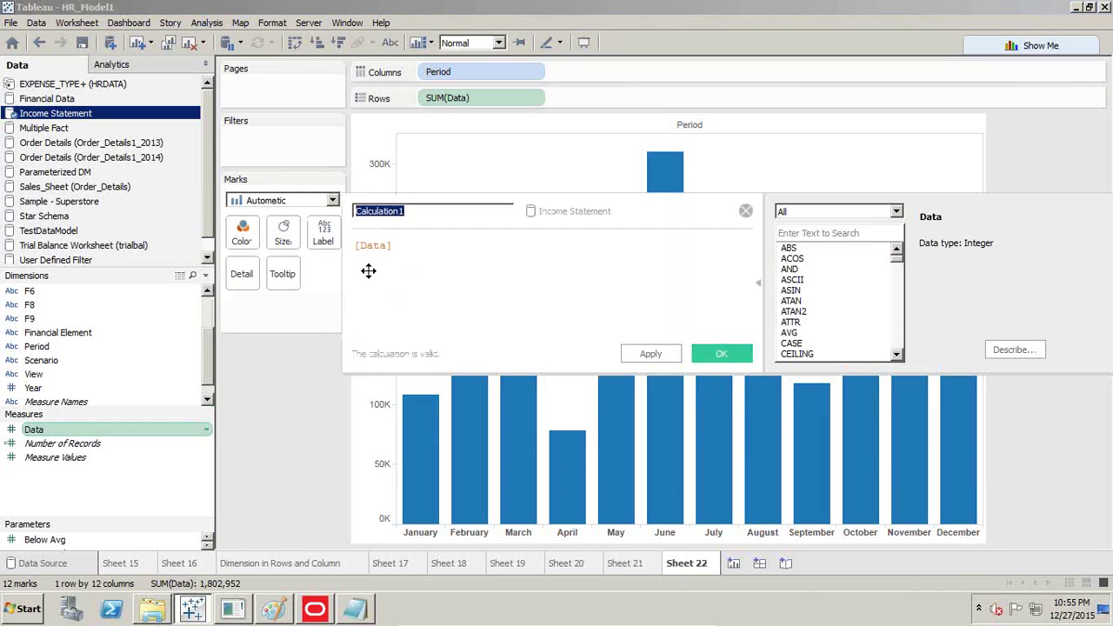
type("Net Sales")
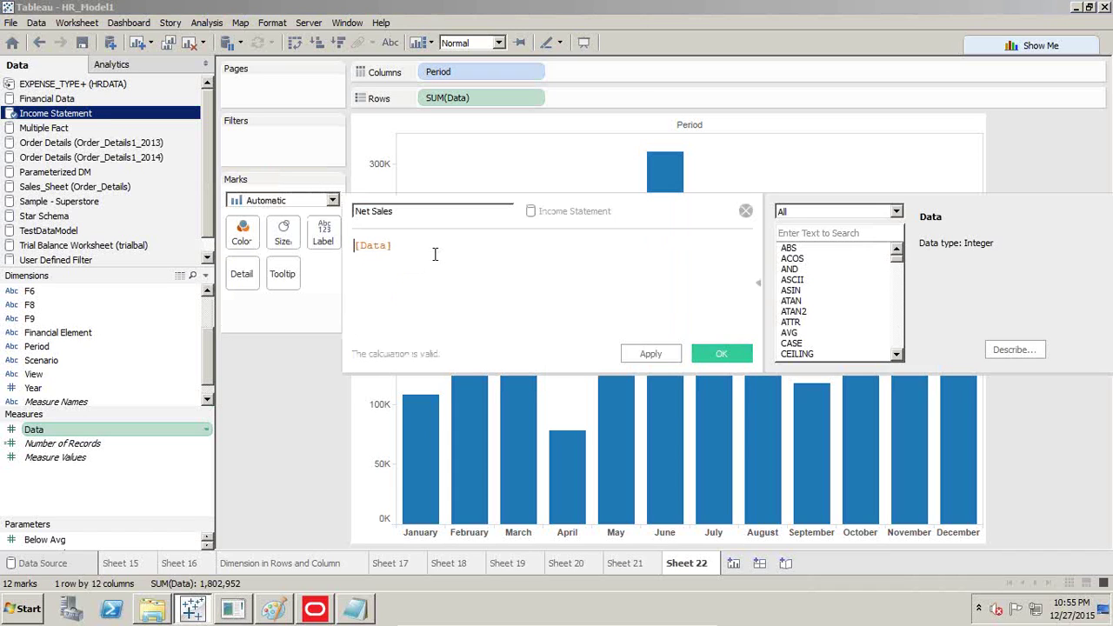
Step: Define Net Sales as IF [Financial Element] = "Net Sales" Then [Data] END and save the calculated field
type("IF")
key("Return")
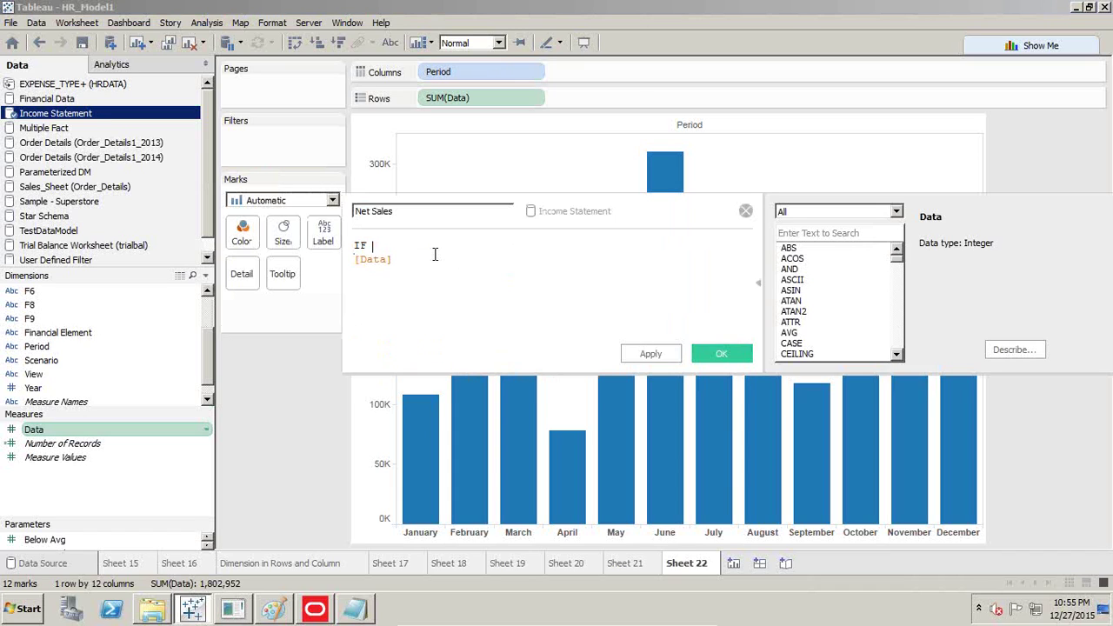
type("E")
key("BackSpace")
type("Fi")
key("Return")
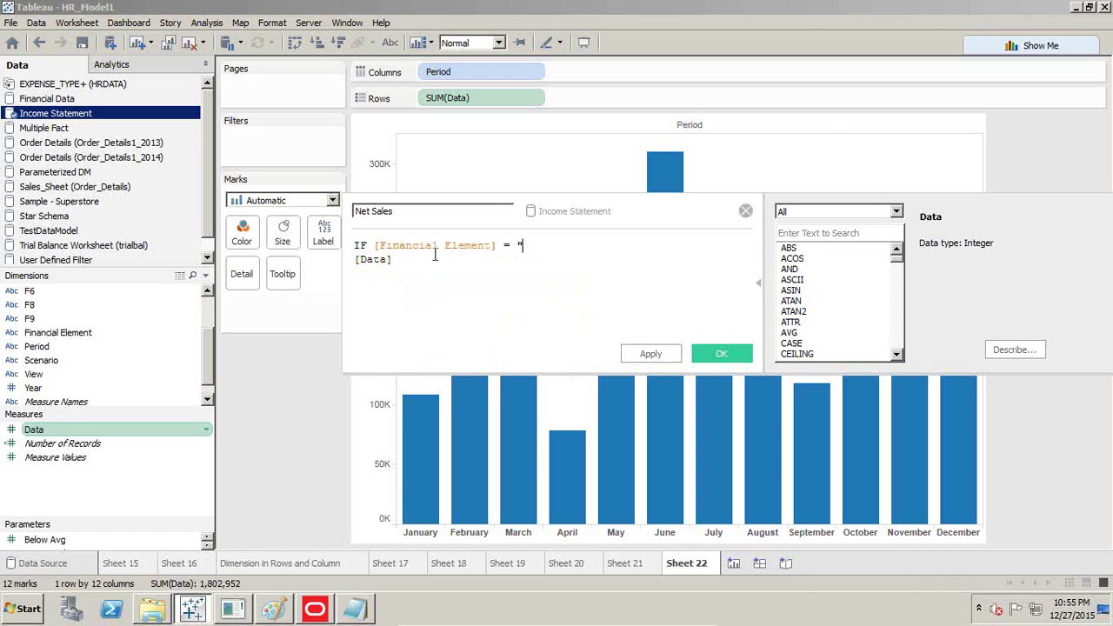
type("= \"Net Sales\" Then")
key("Return")
type("End")
key("Return")
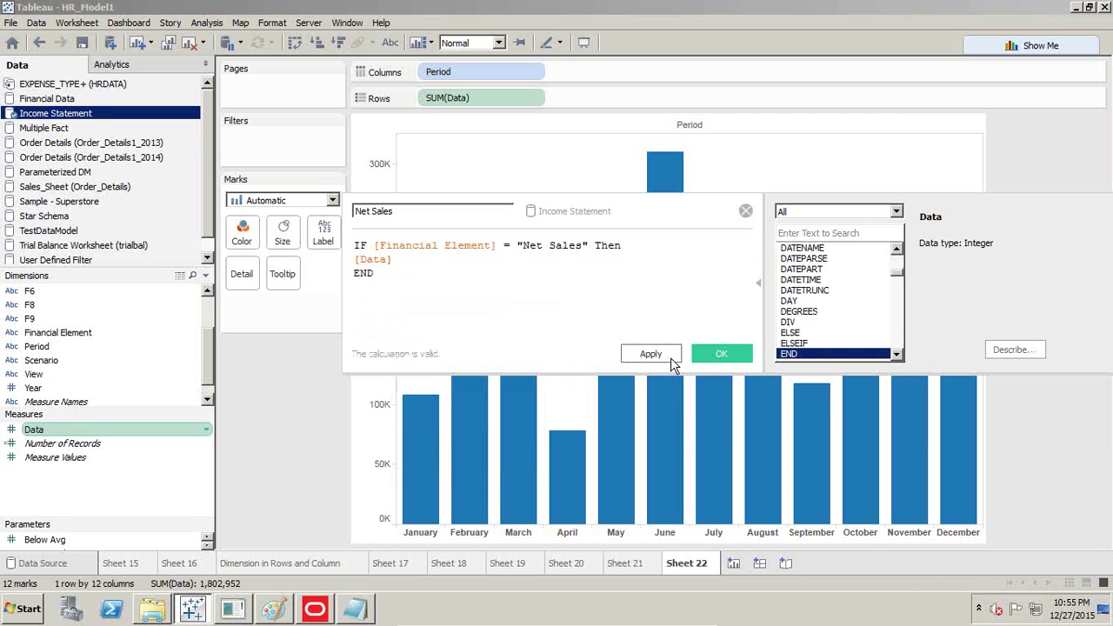
left_click(711, 353)
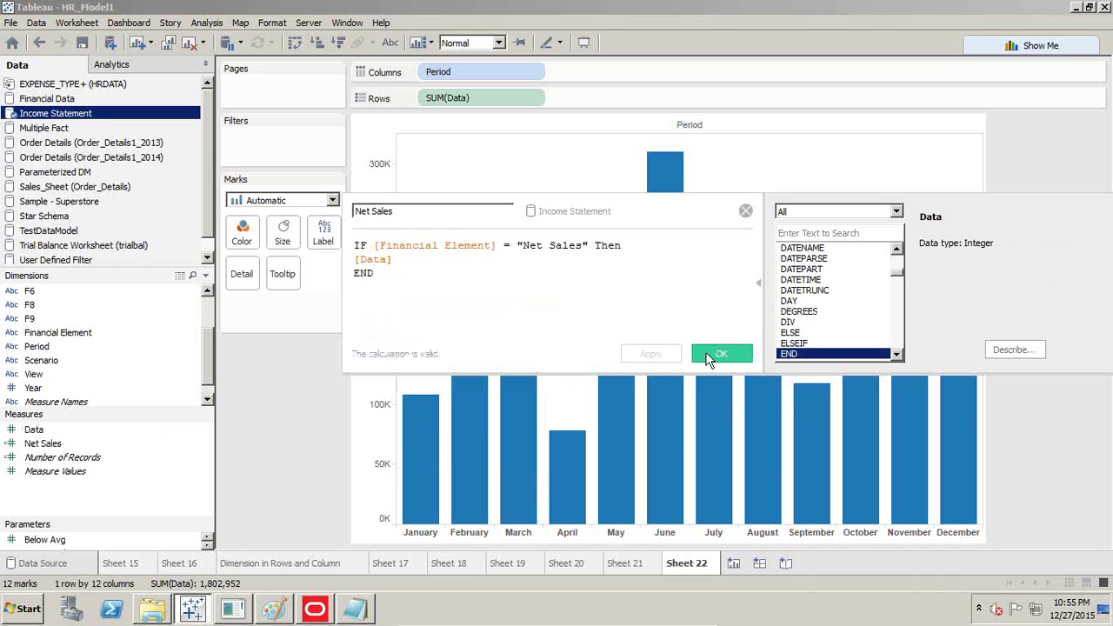
Step: Switch to the AllData text file in Notepad, examine the remaining account names in its records, and return to Tableau
left_click(355, 609)
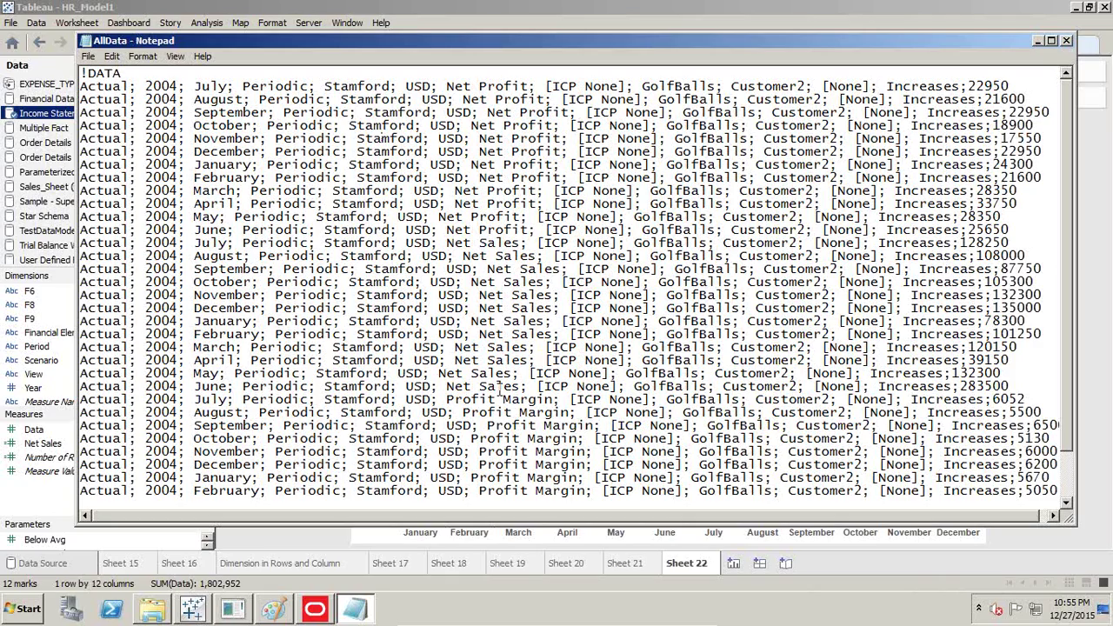
scroll(468, 391, "down", 2)
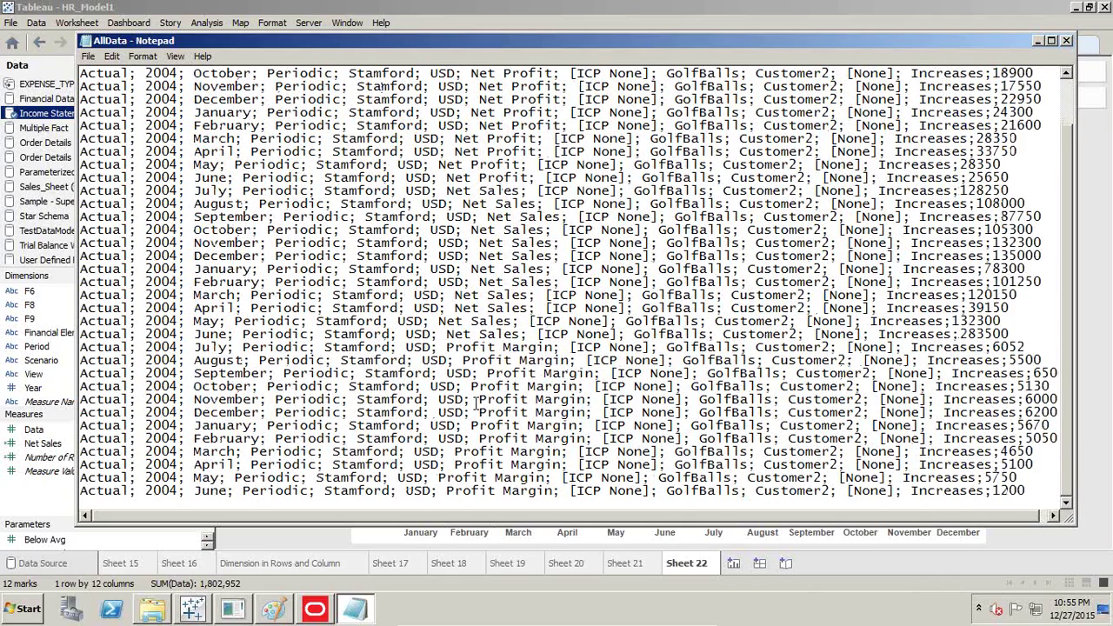
left_click_drag(489, 347, 570, 348)
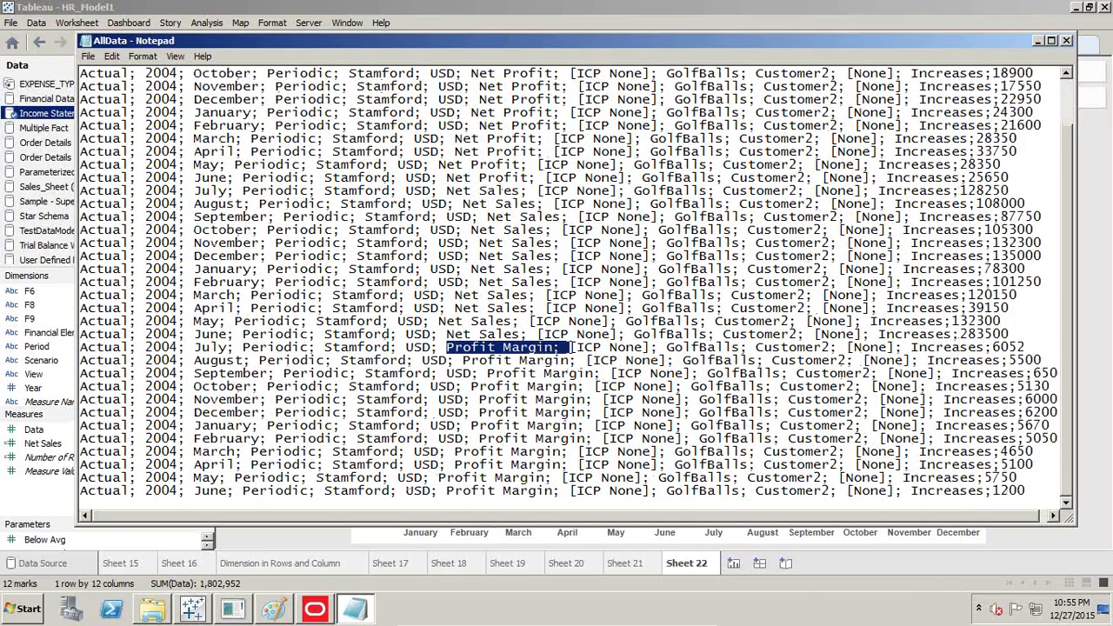
scroll(567, 350, "up", 2)
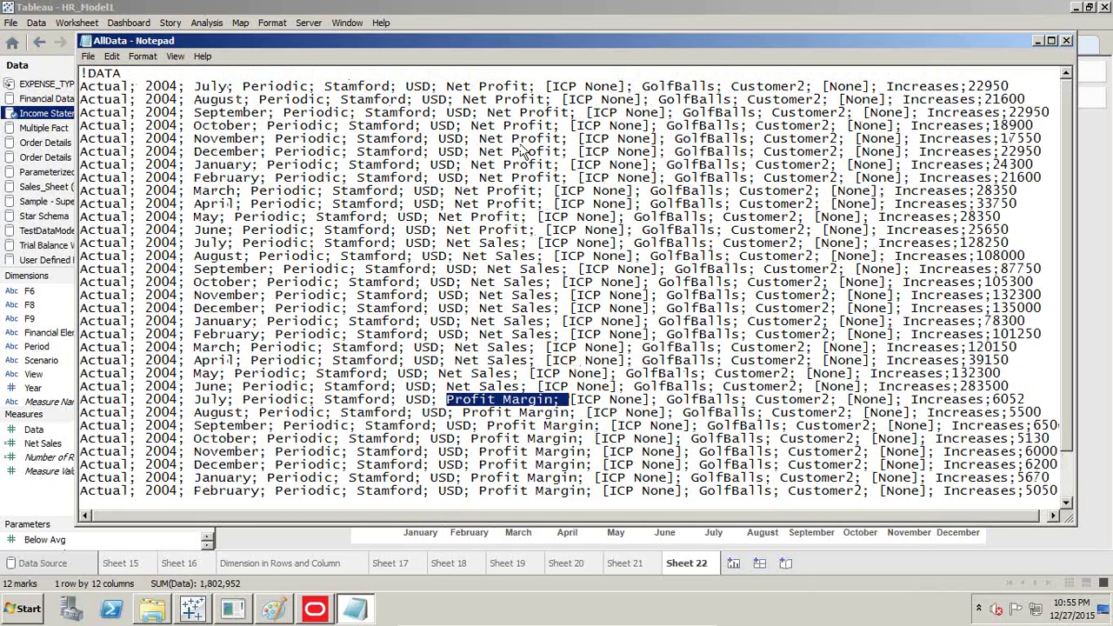
key("alt+Tab")
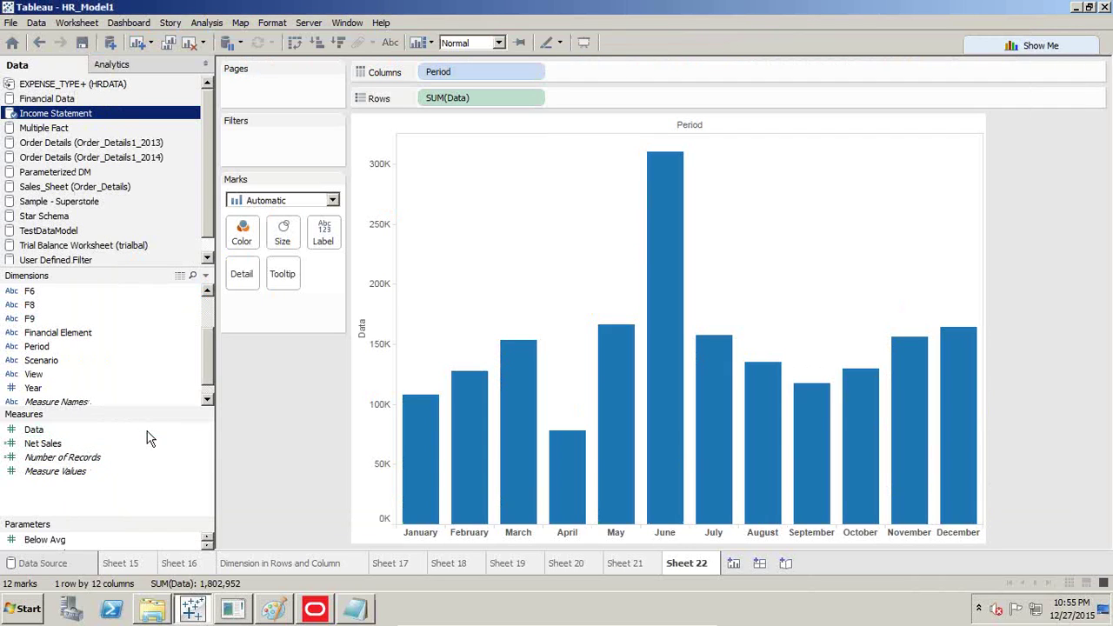
Step: Start another calculated field from the Data measure and name it Net Profit, copying the account name from the AllData text file
right_click(207, 429)
mouse_move(275, 265)
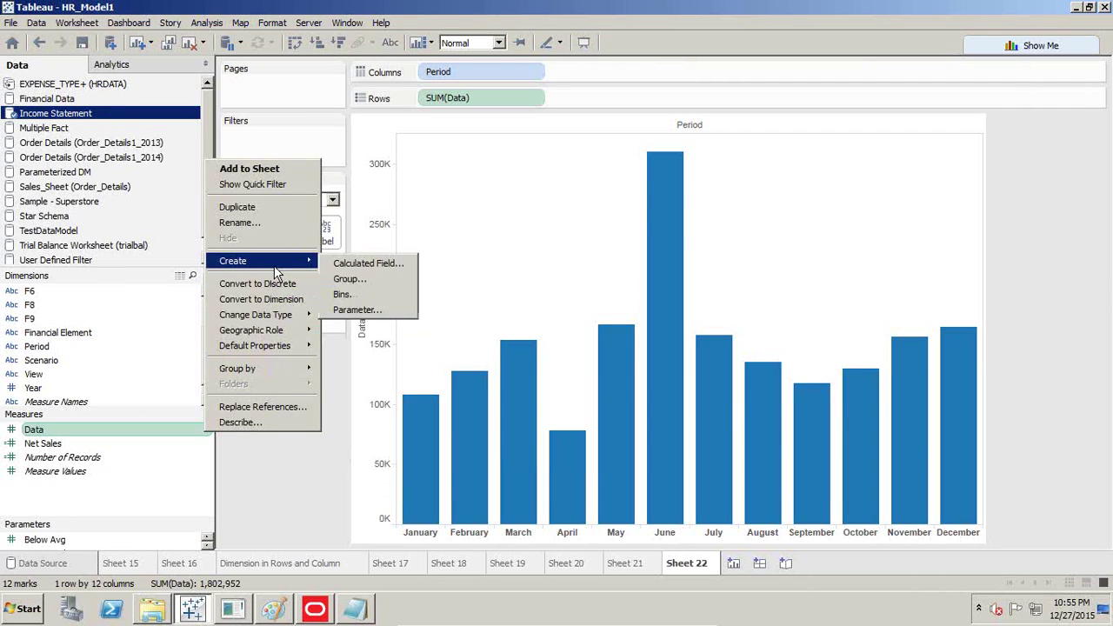
left_click(361, 263)
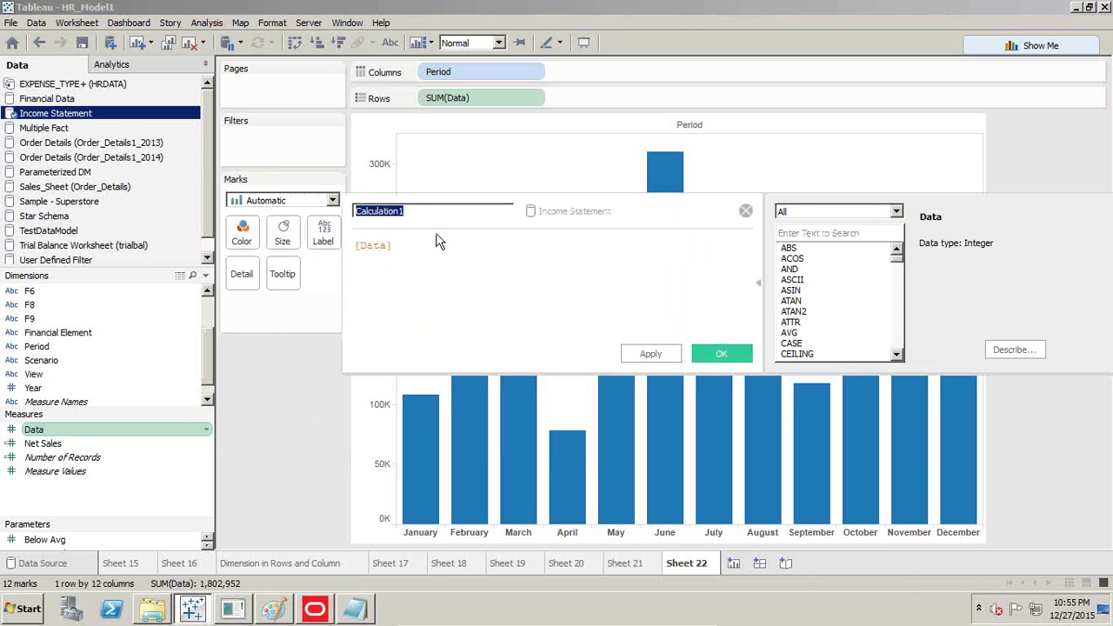
key("alt+Tab")
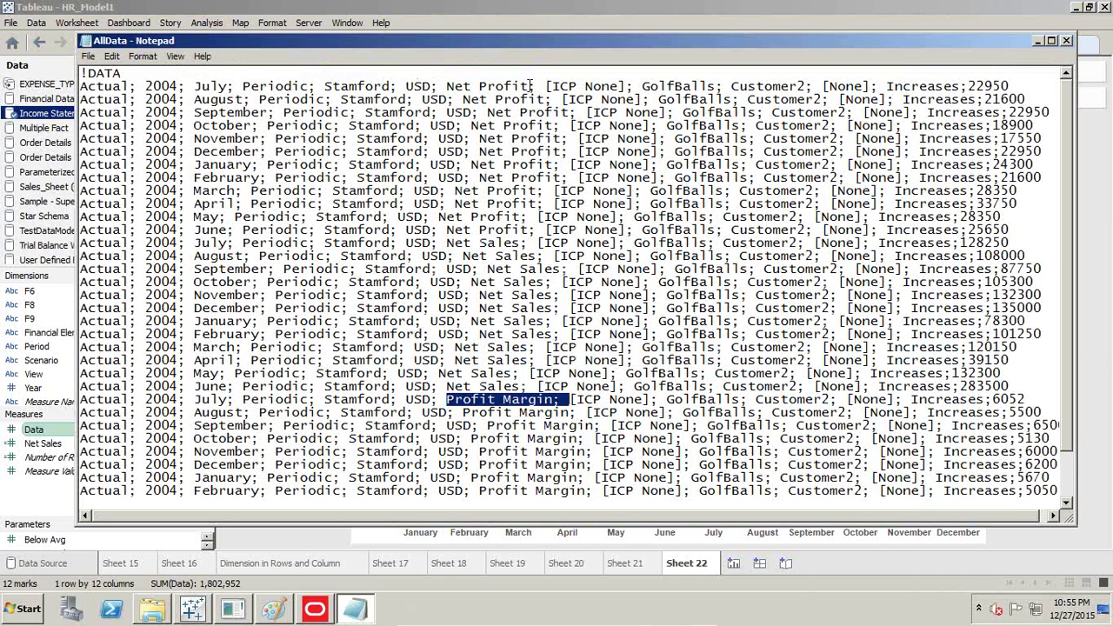
left_click_drag(531, 86, 448, 84)
key("ctrl+c")
key("alt+Tab")
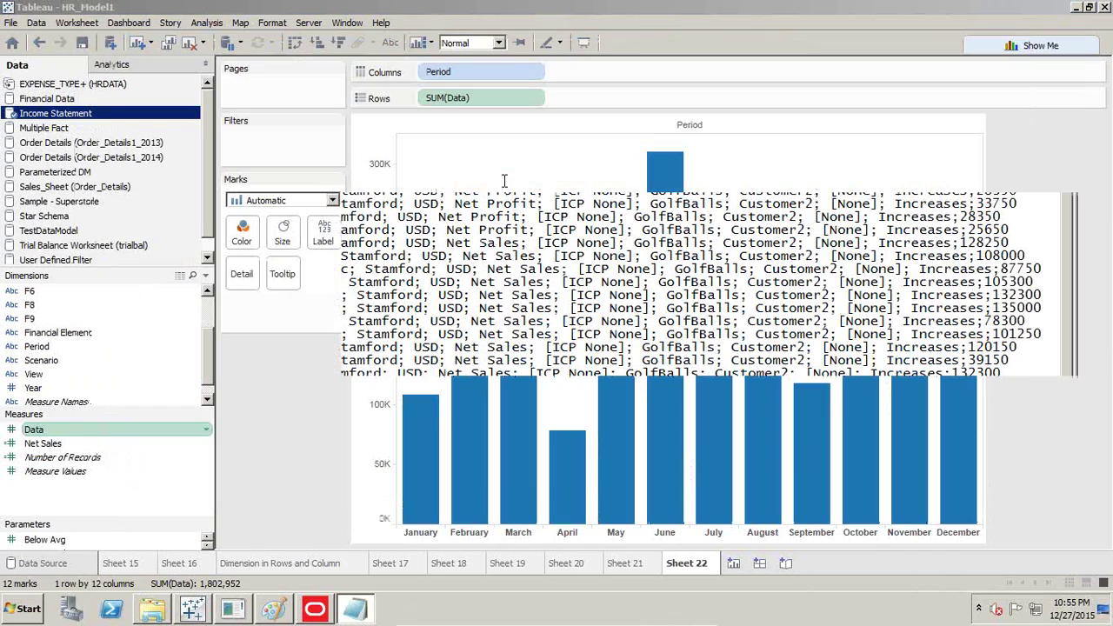
key("ctrl+v")
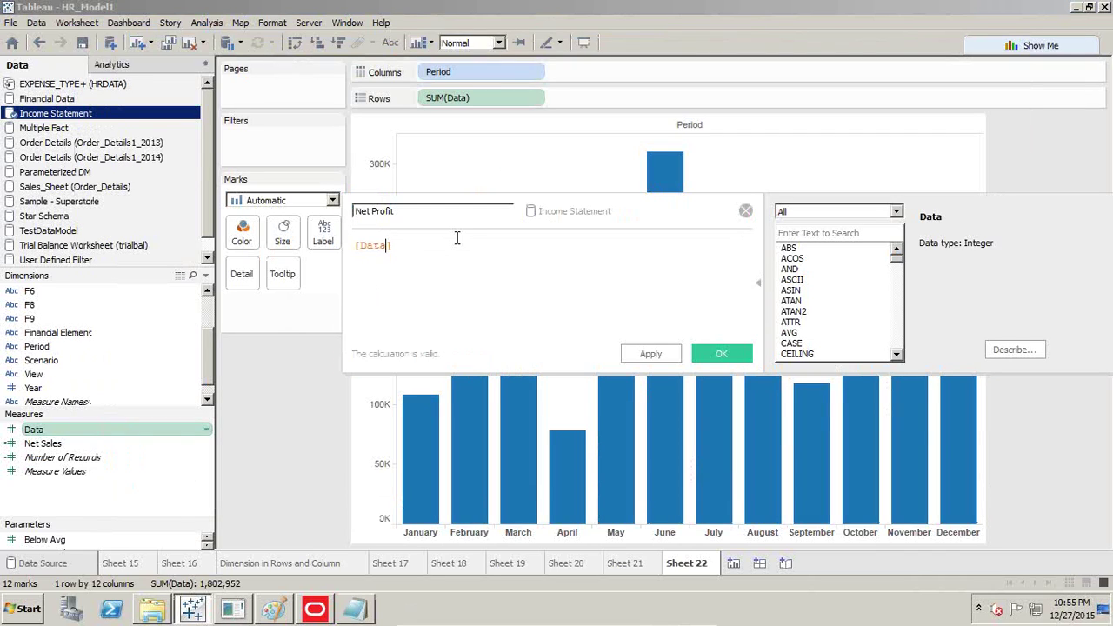
Step: Define Net Profit as IF [Financial Element] = "Net Profit" Then [Data] End and apply the calculation
key("Return")
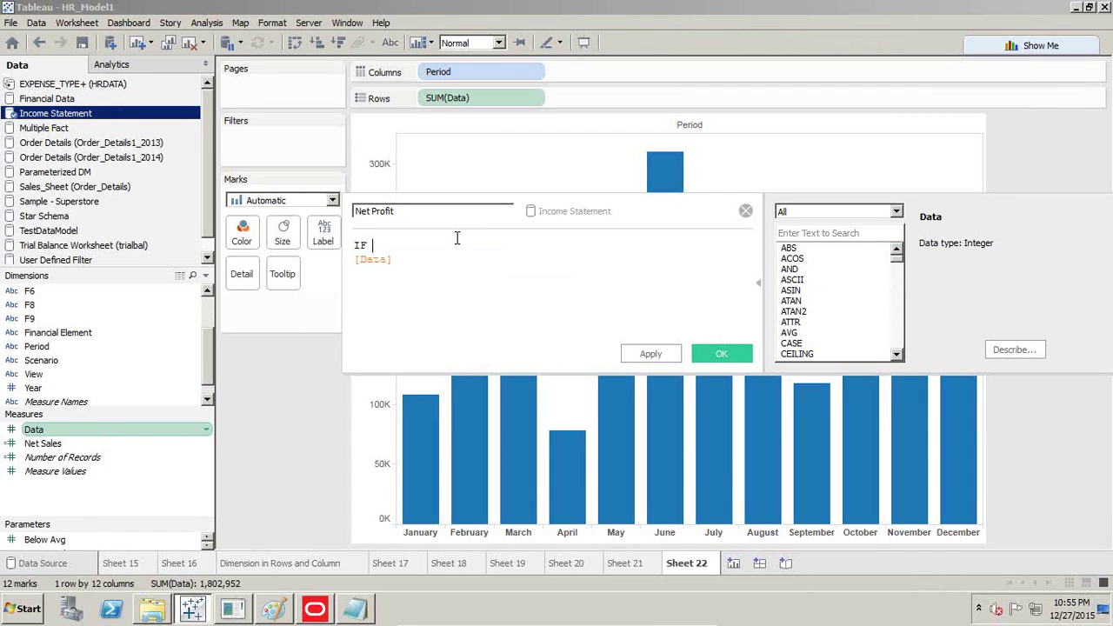
type("IF Fi")
key("Return")
type("= \"Net Profit\"")
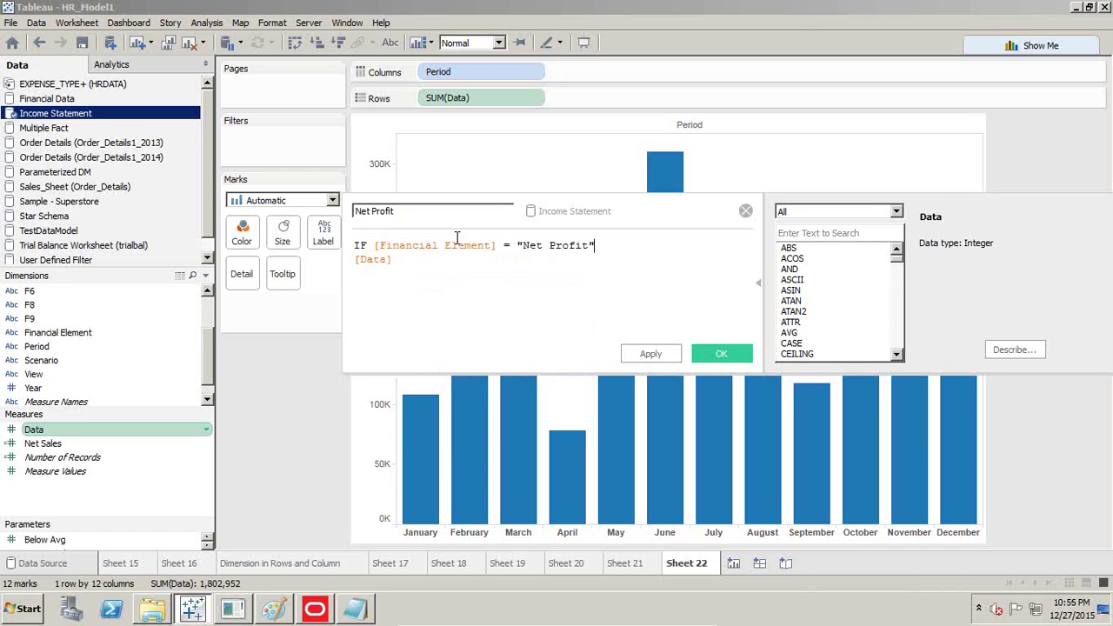
type(" Then")
key("Return")
type("End")
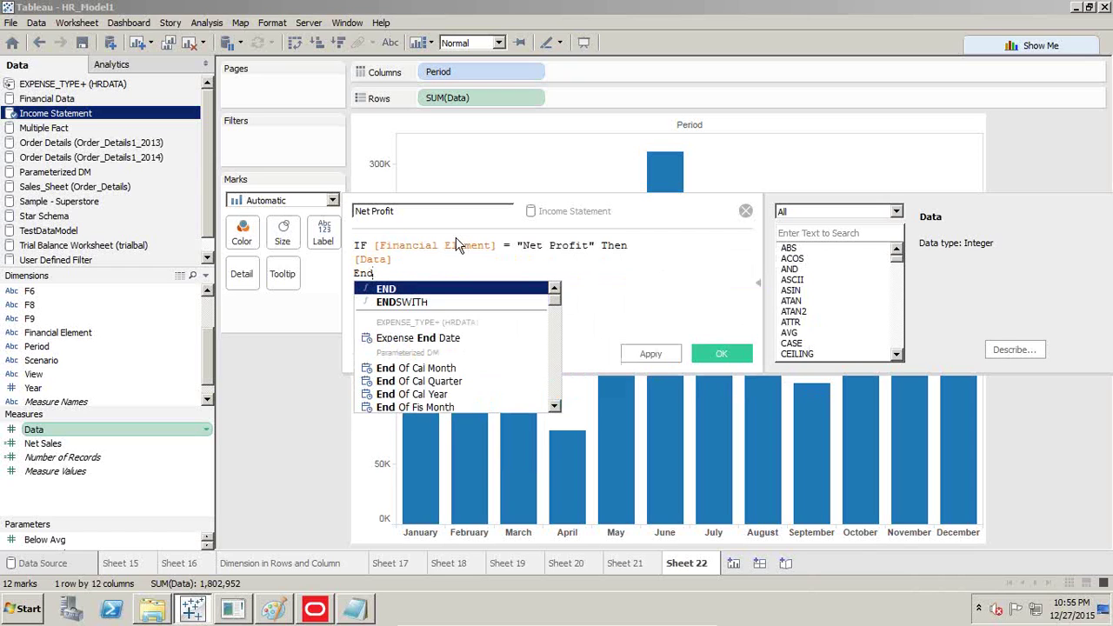
left_click(650, 264)
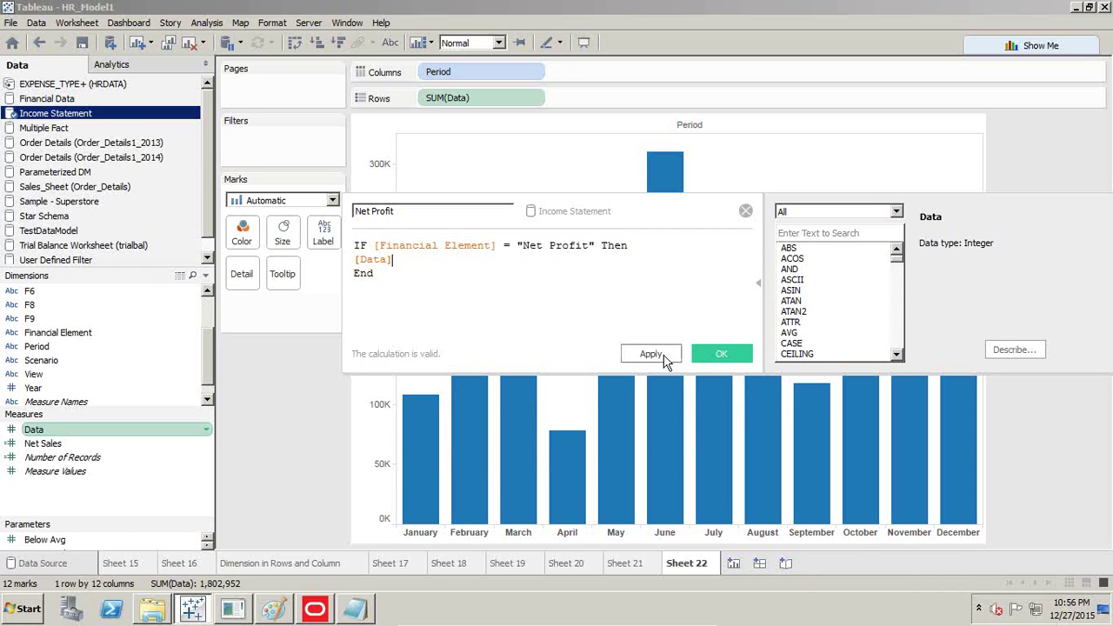
left_click(202, 435)
mouse_move(295, 257)
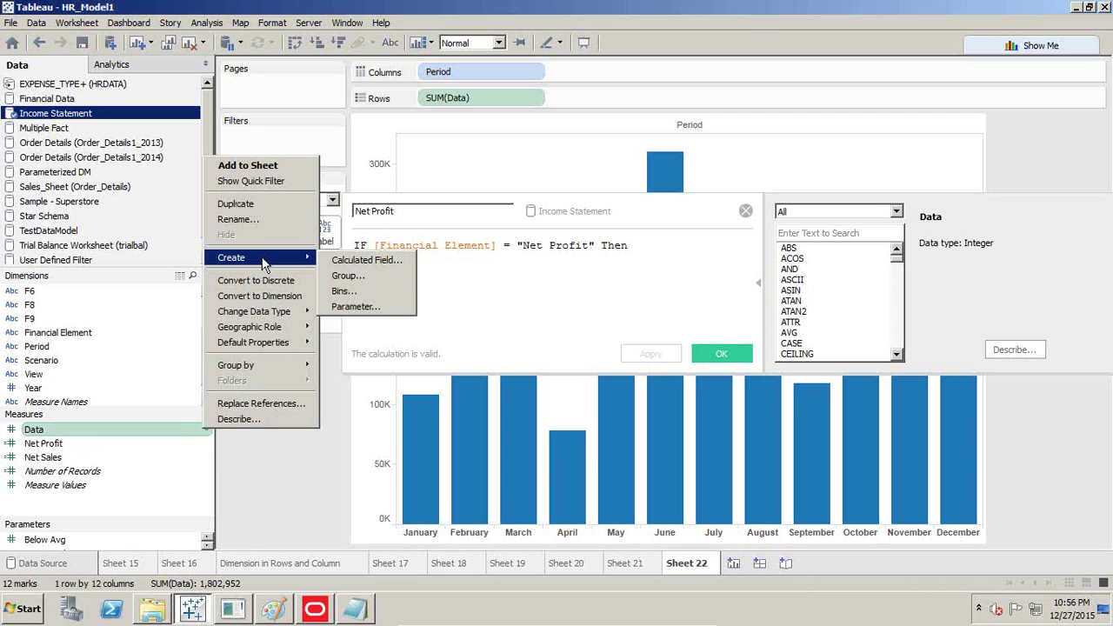
left_click(348, 276)
left_click(611, 483)
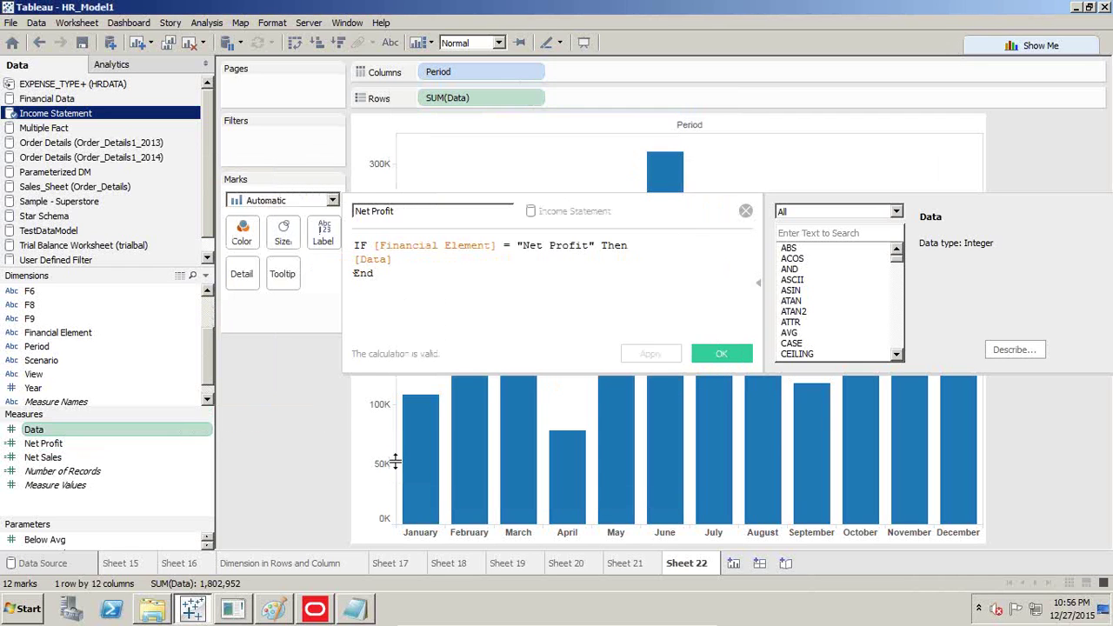
Step: Start a third calculated field from the Data measure and name it Profit Margin, copying the account name from the AllData text file
left_click(206, 435)
mouse_move(252, 258)
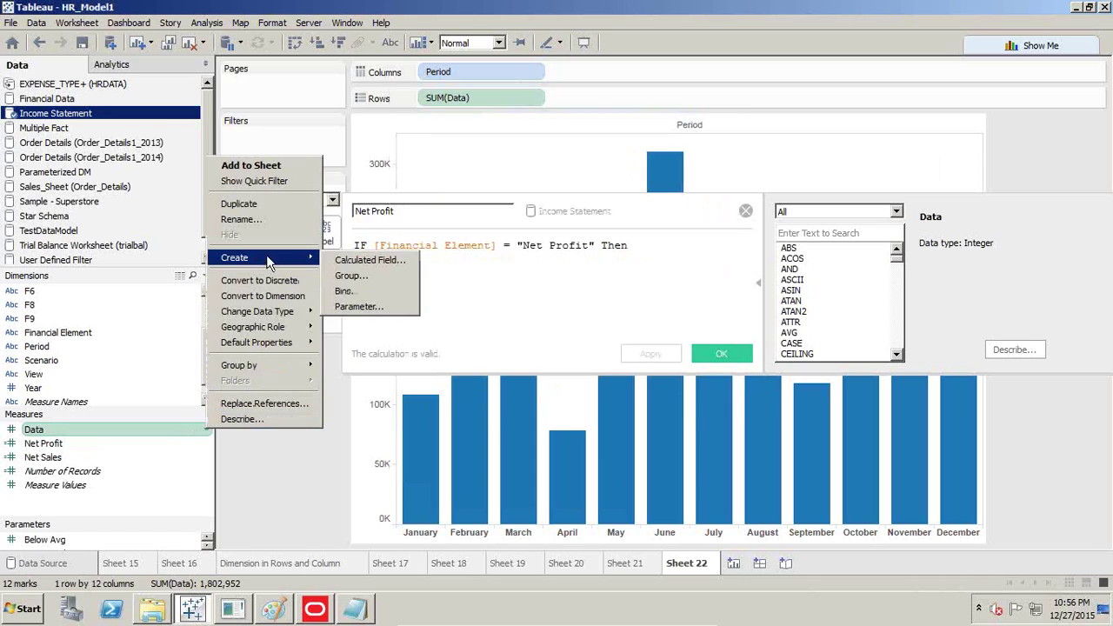
left_click(373, 263)
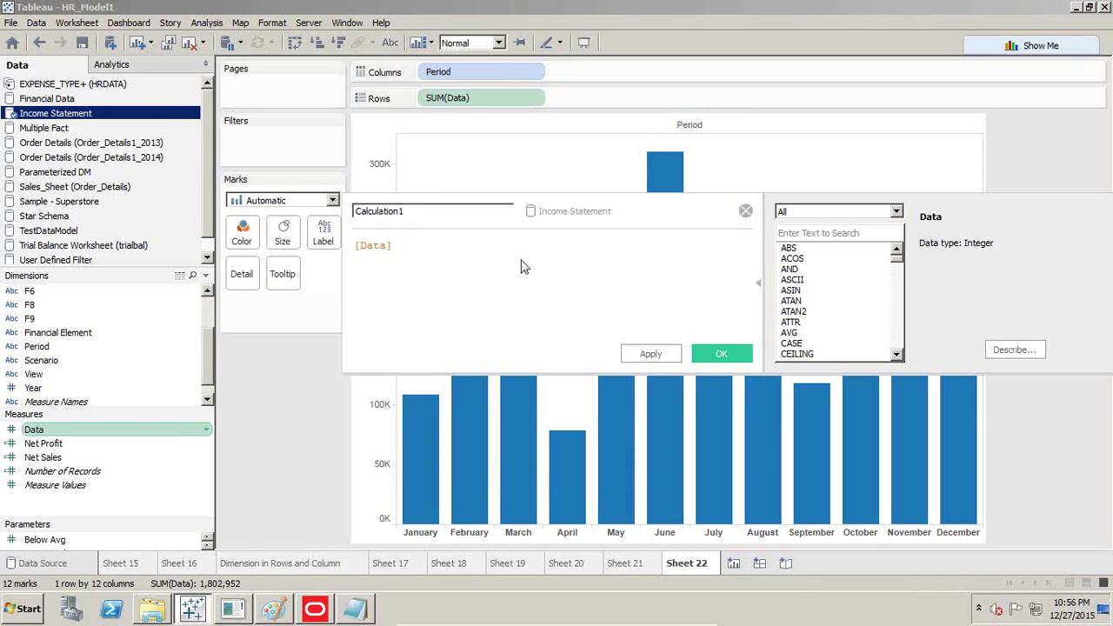
key("Escape")
key("alt+Tab")
scroll(647, 363, "down", 1)
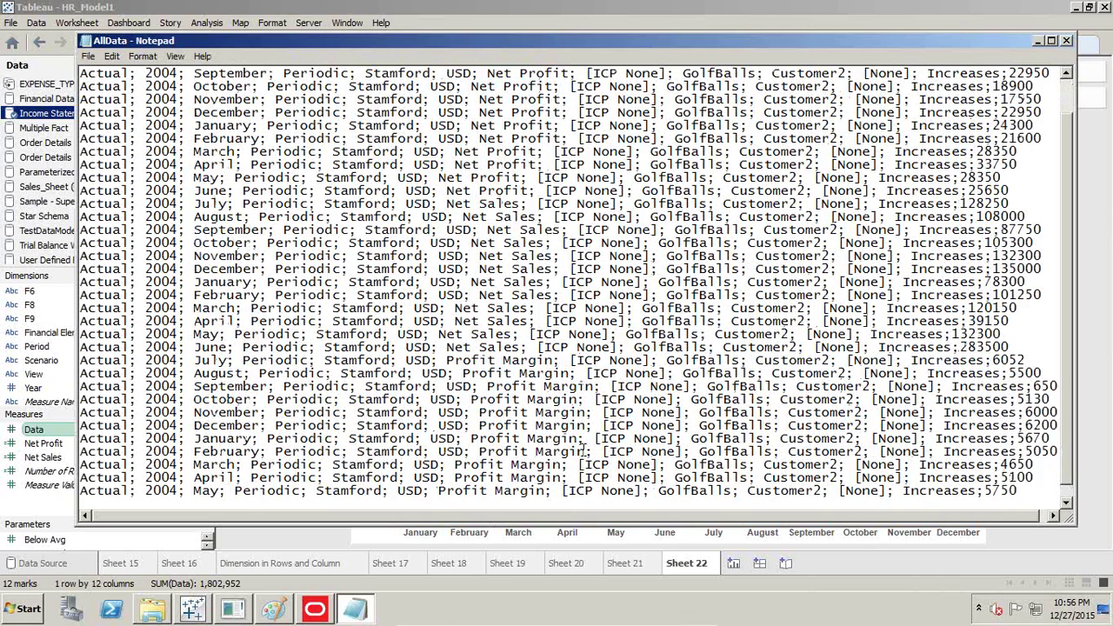
left_click_drag(588, 452, 480, 454)
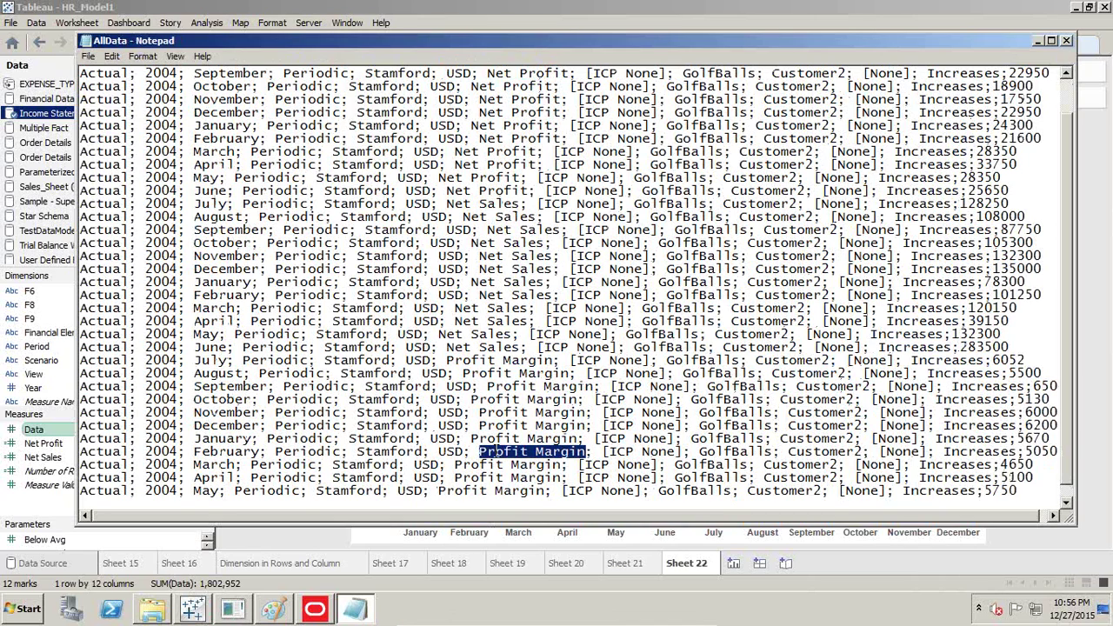
key("ctrl+c")
key("alt+Tab")
key("ctrl+v")
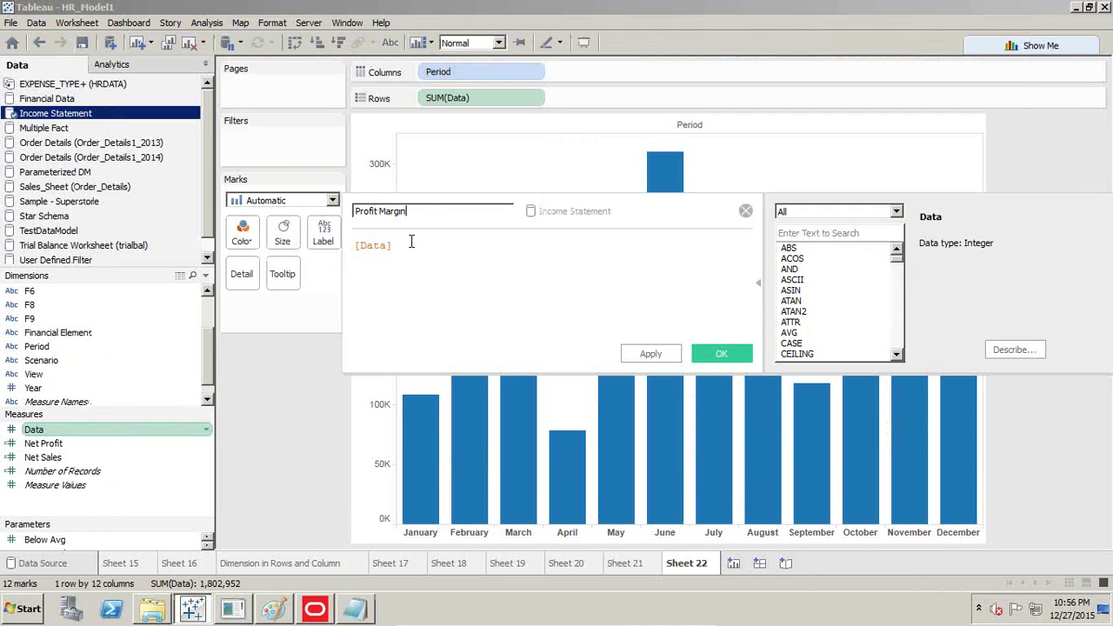
Step: Define Profit Margin as IF [Financial Element] = "Profit Margin" Then [Data] End, apply the calculation and close the editor
key("Return")
type("I")
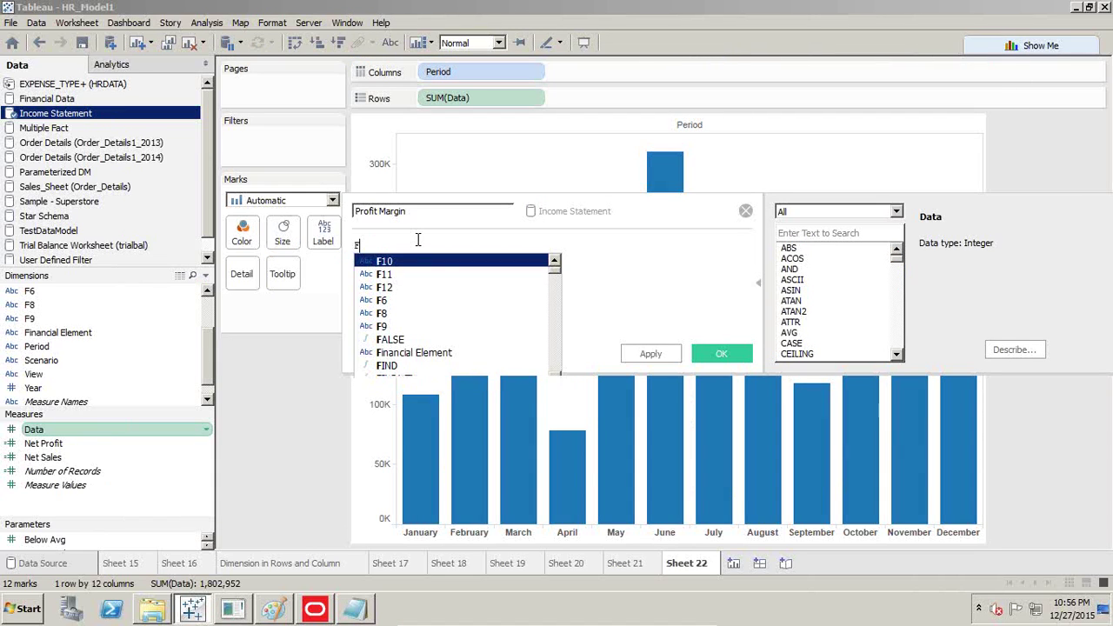
type("F E")
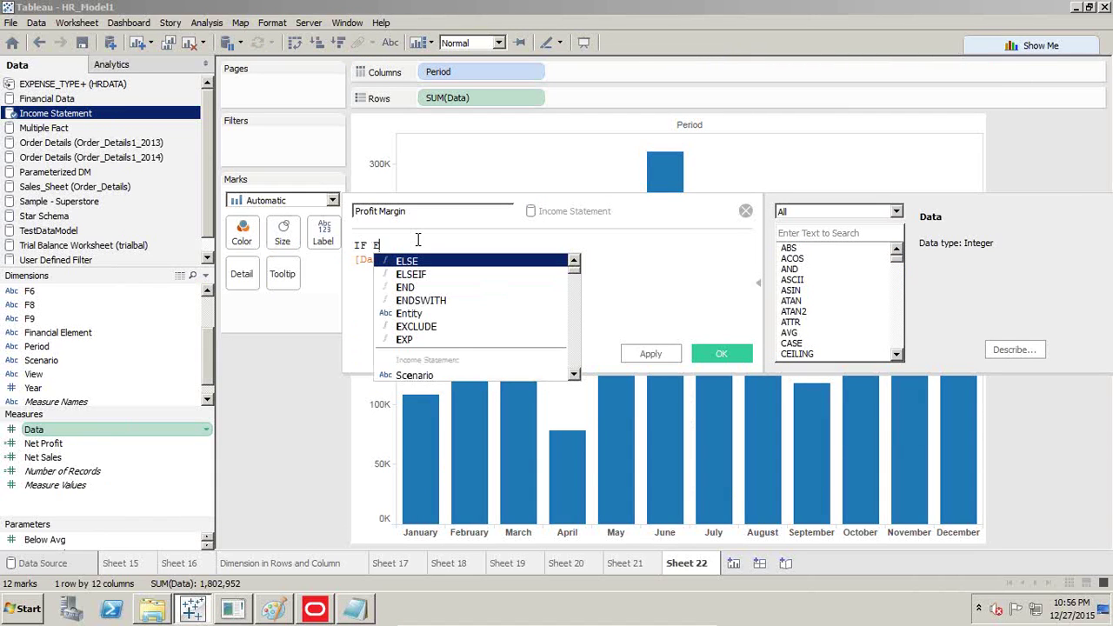
type("l")
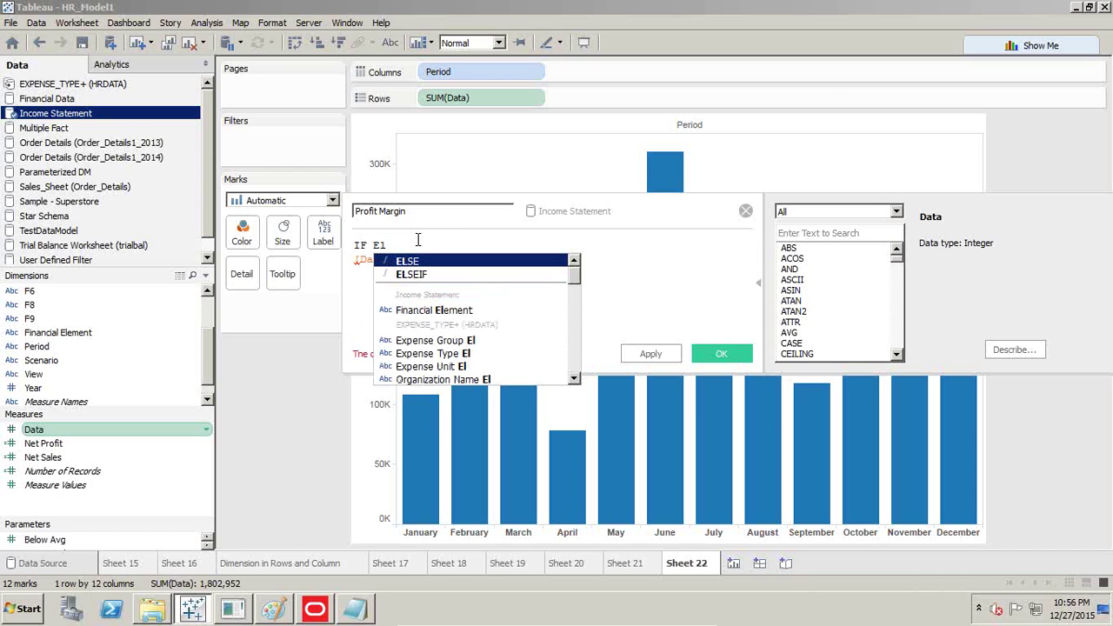
key("Down")
key("Down")
key("Return")
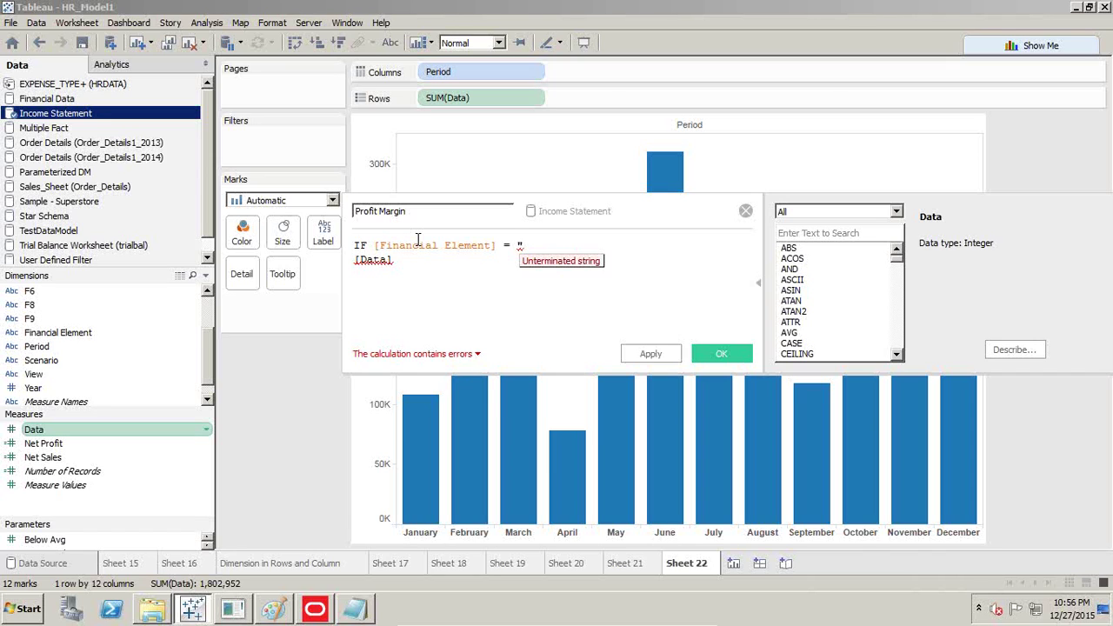
type("= \"Profit Mar")
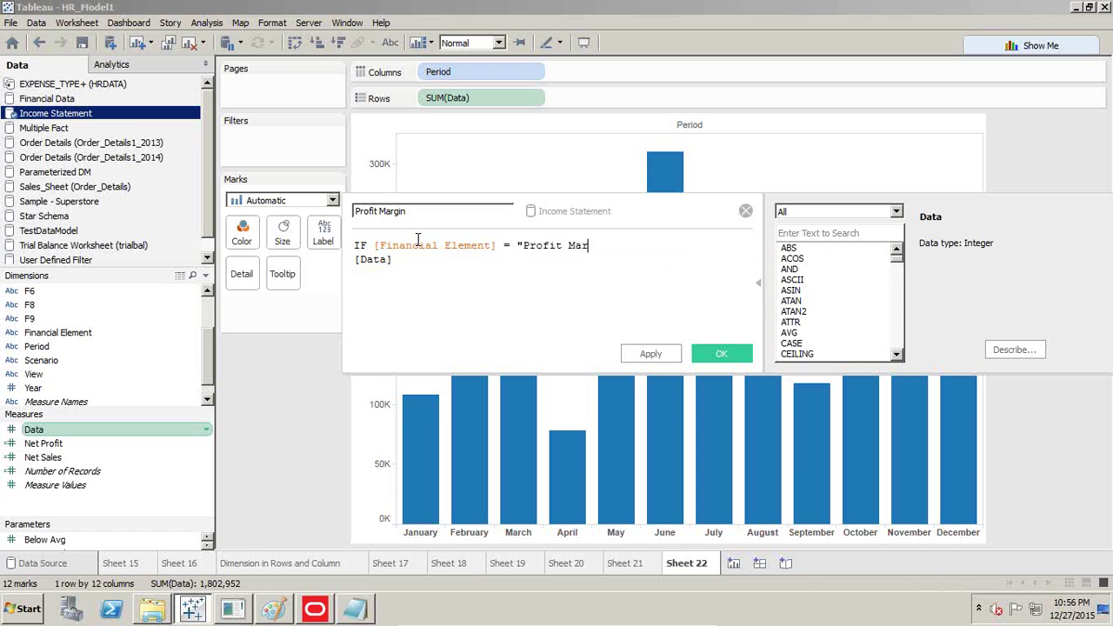
type("gin\" Then")
key("Return")
type("End")
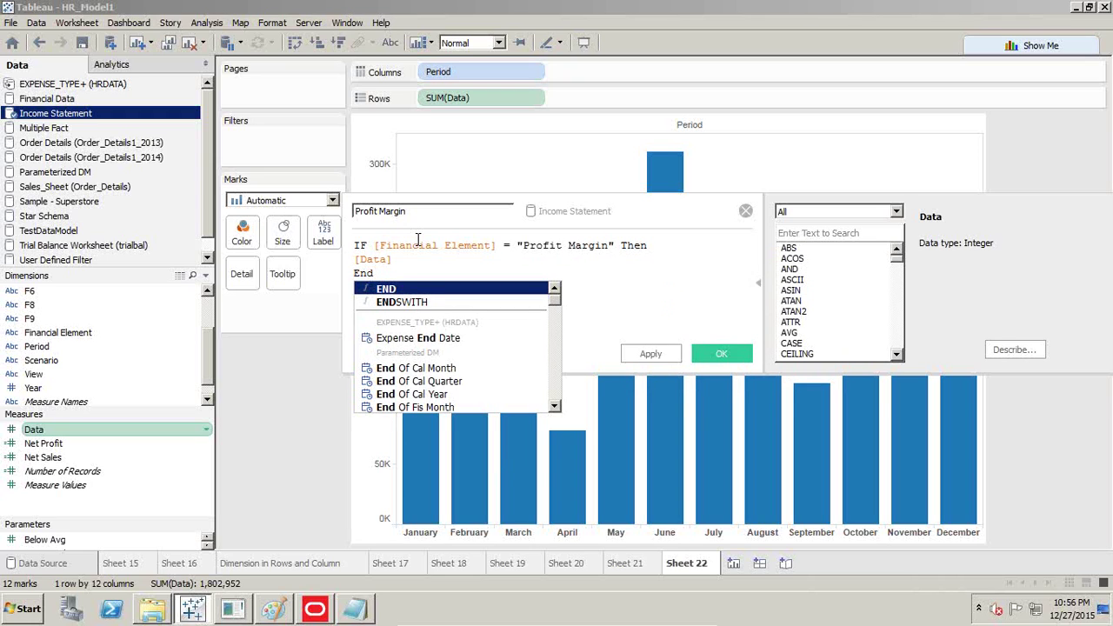
left_click(668, 352)
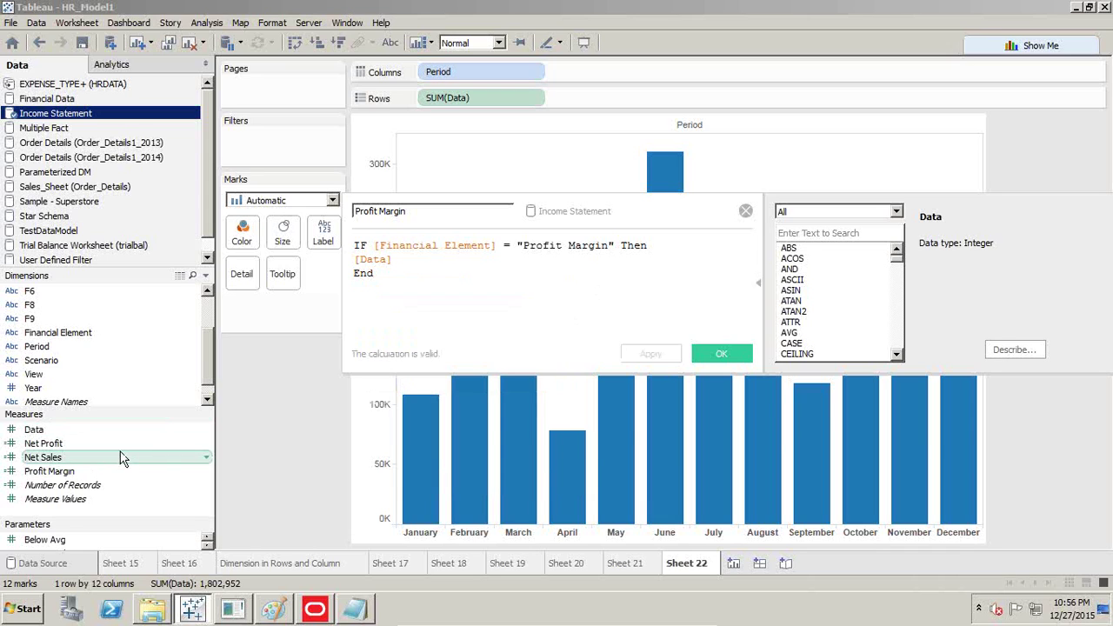
left_click(711, 357)
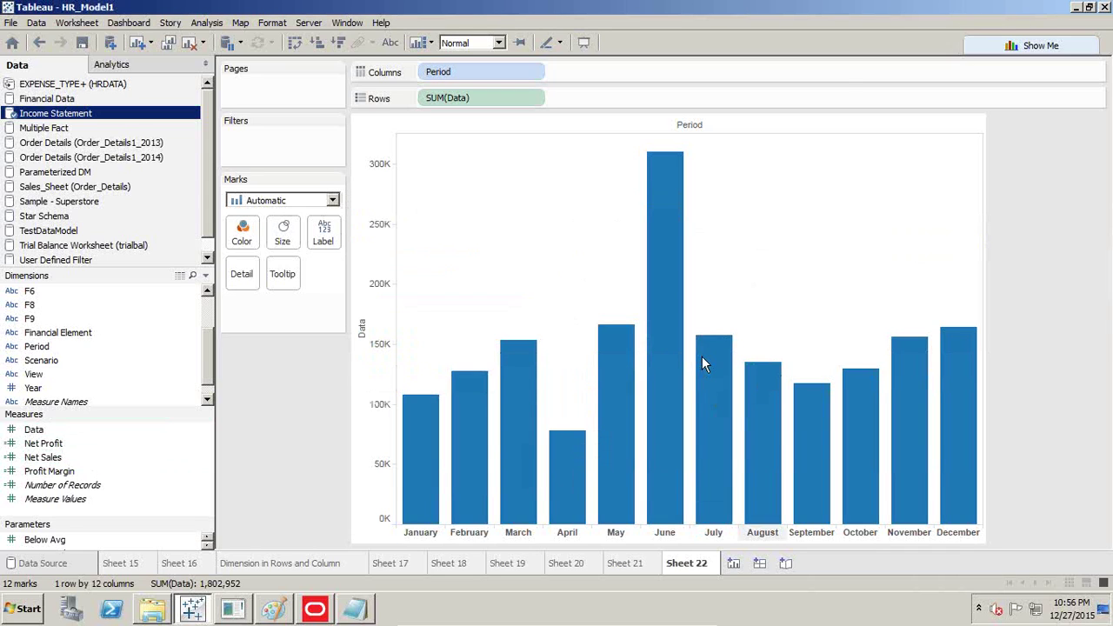
Step: Build a new worksheet table with Year and Period as columns and Net Profit, Net Sales and Profit Margin as values
left_click(733, 563)
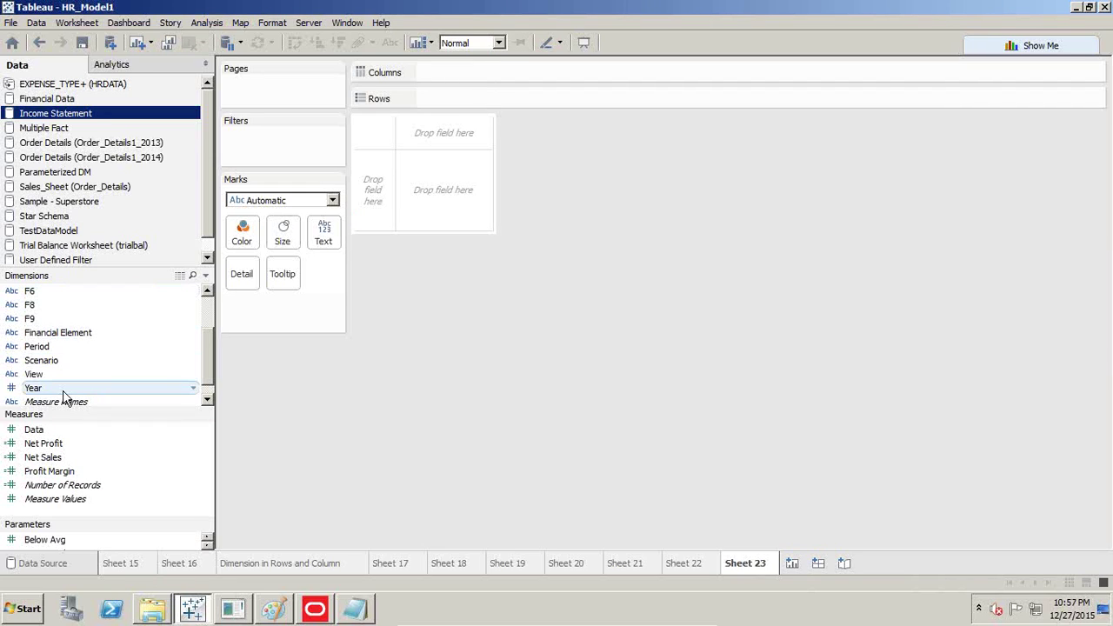
left_click_drag(63, 393, 492, 70)
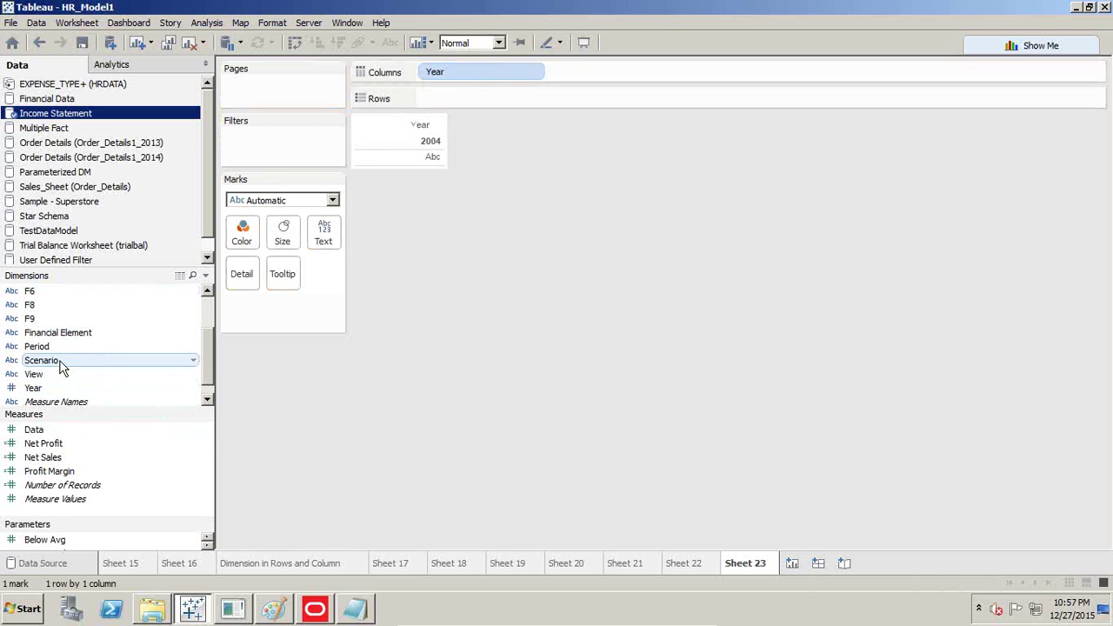
left_click_drag(61, 366, 562, 82)
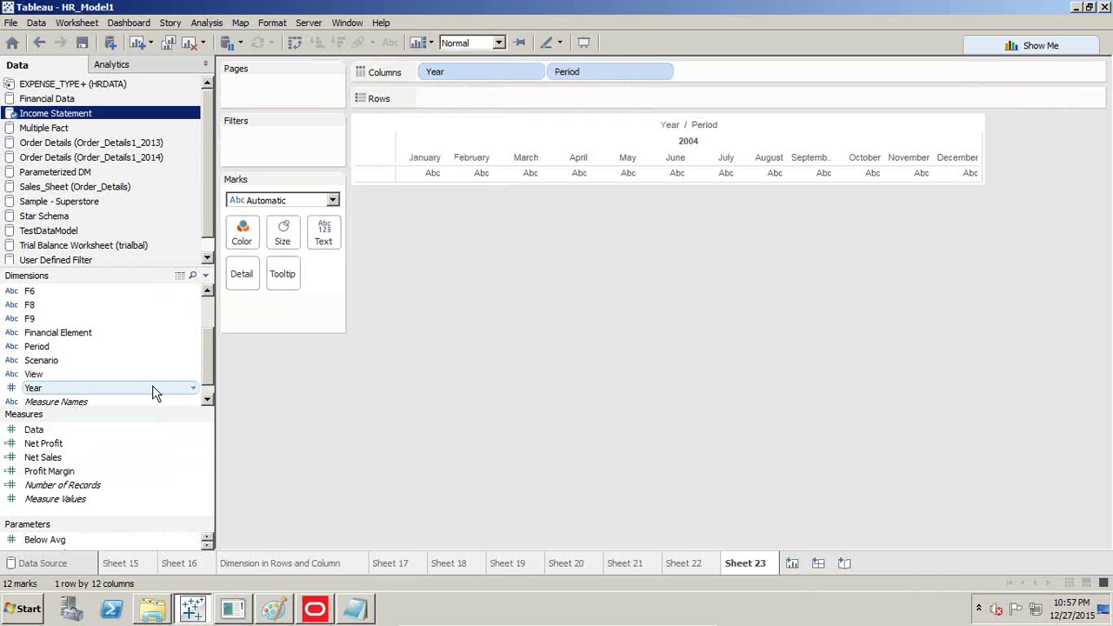
left_click_drag(69, 445, 87, 557)
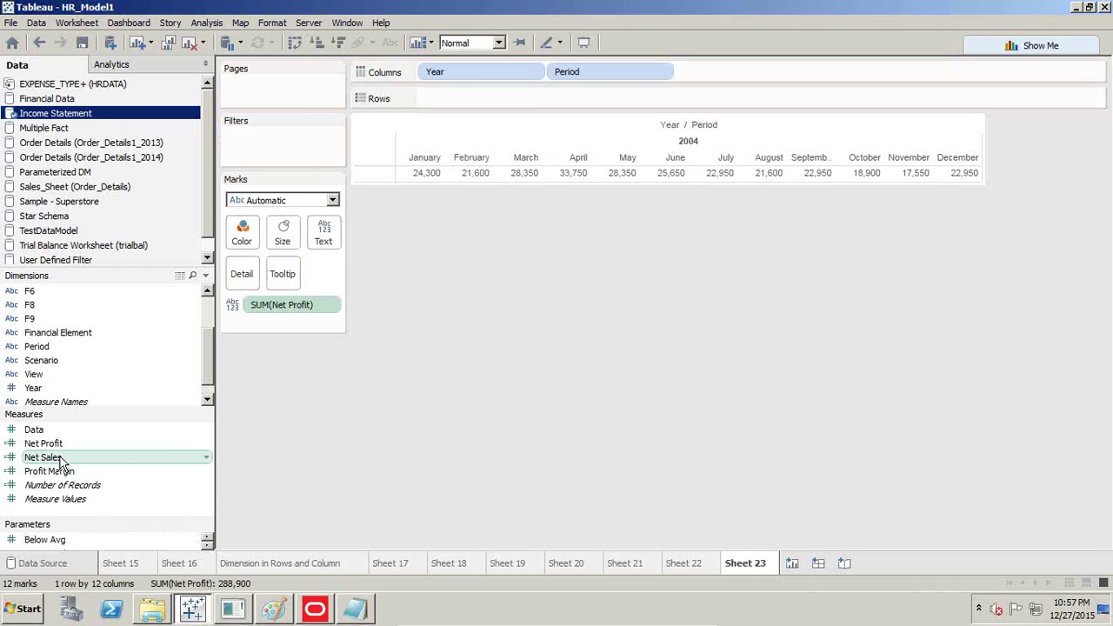
left_click_drag(59, 458, 511, 181)
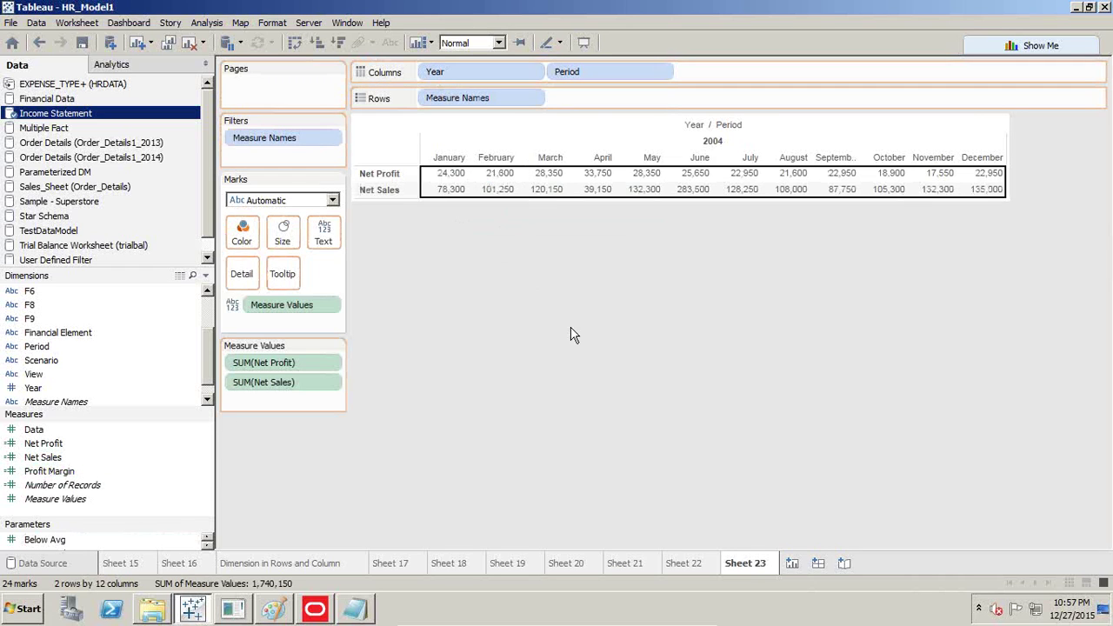
Step: Compare stacked and side-by-side bars for the three measures and set the view to horizontal bars
left_click(1031, 44)
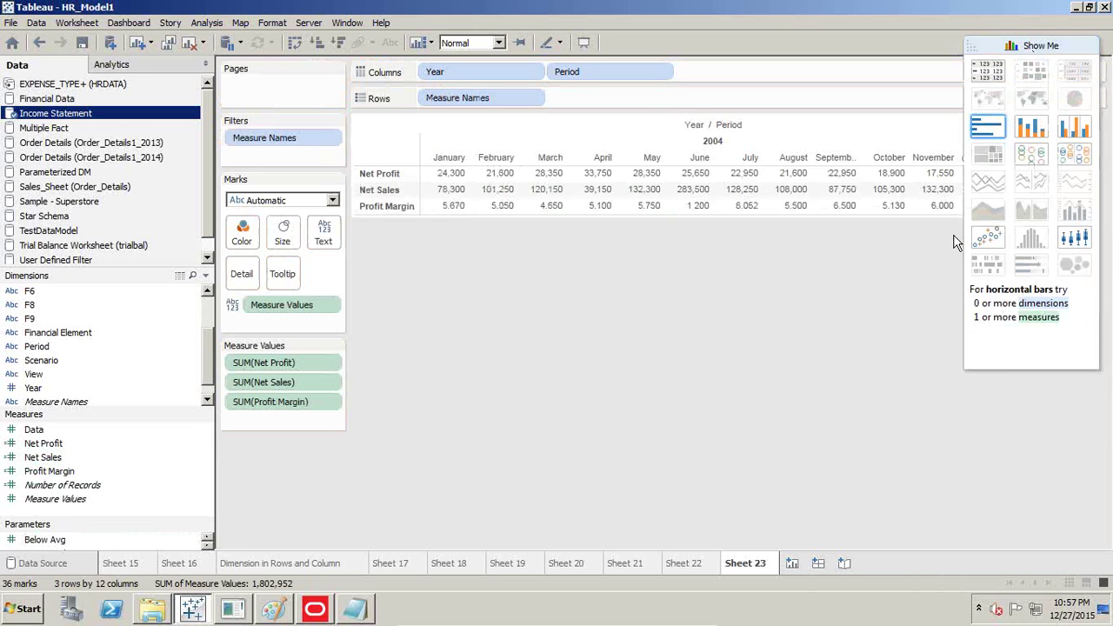
left_click(1030, 129)
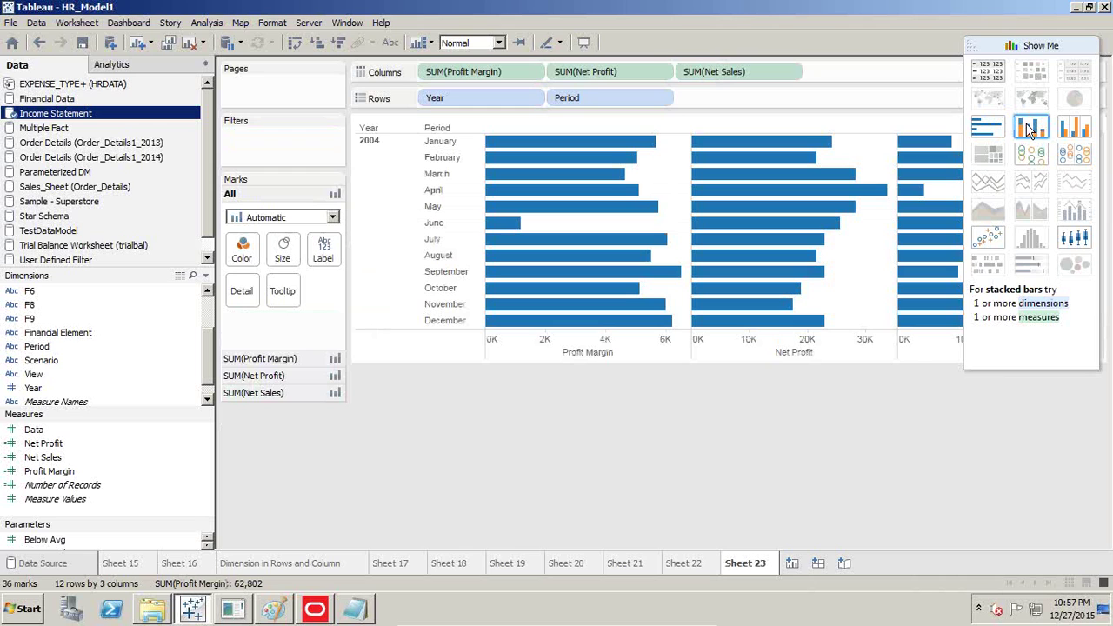
left_click(1073, 132)
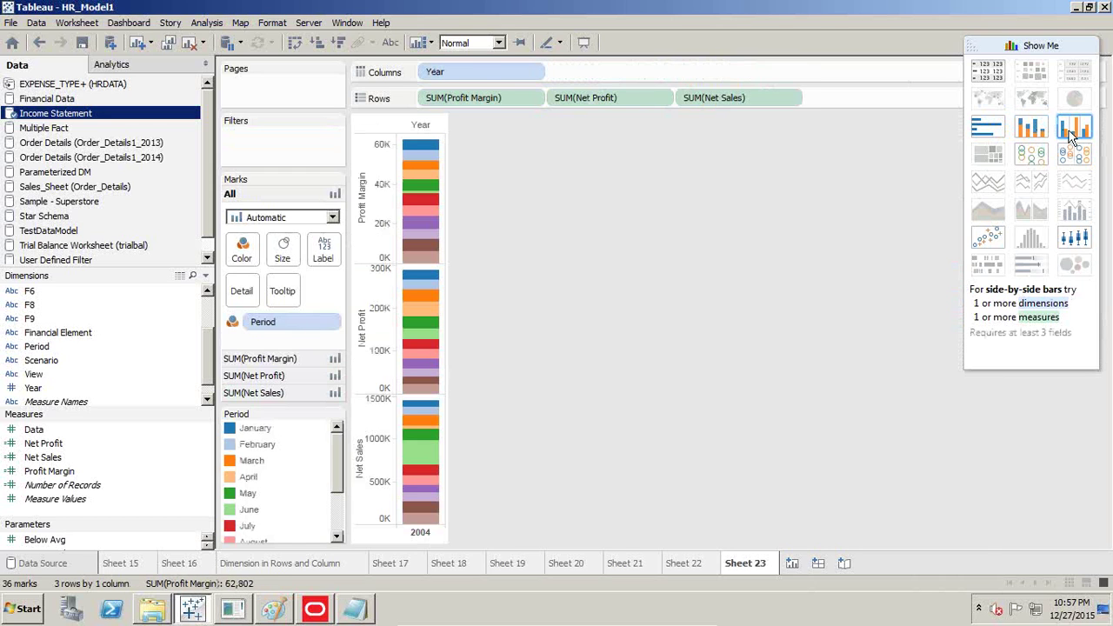
left_click(1073, 132)
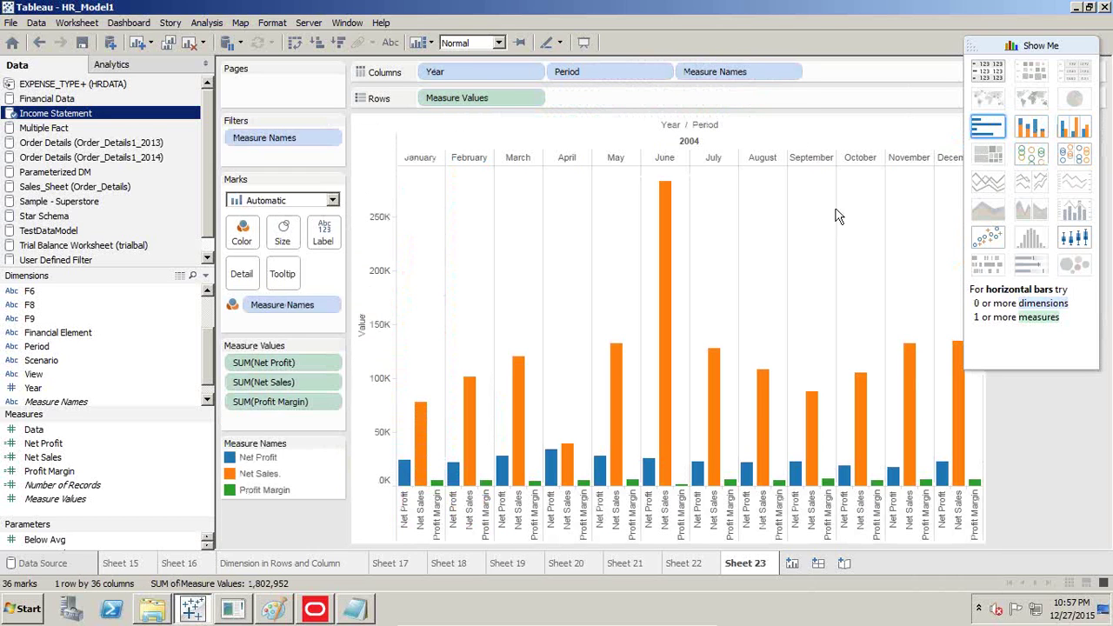
left_click(987, 129)
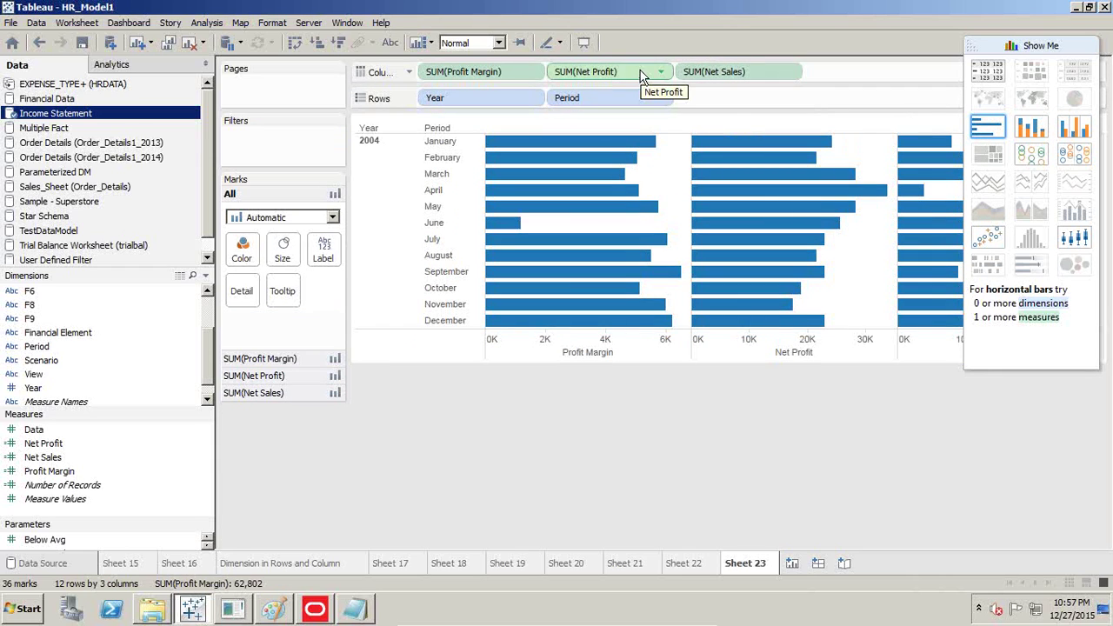
Step: Remove the Profit Margin and Net Profit measures from the view's columns, keeping Net Sales
left_click_drag(623, 73, 539, 437)
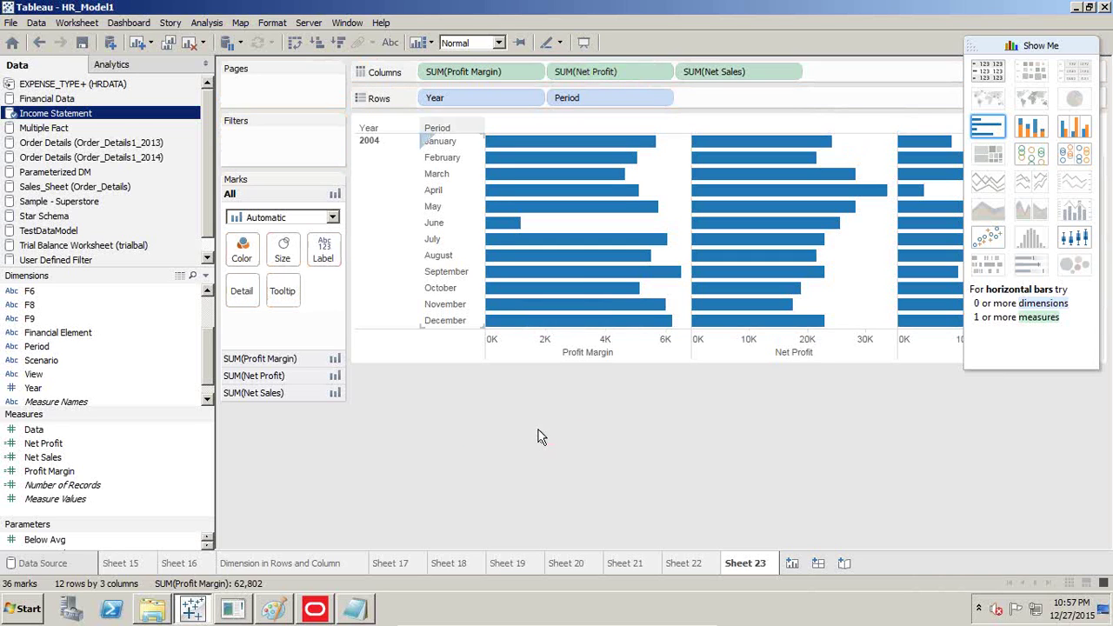
left_click_drag(469, 74, 572, 255)
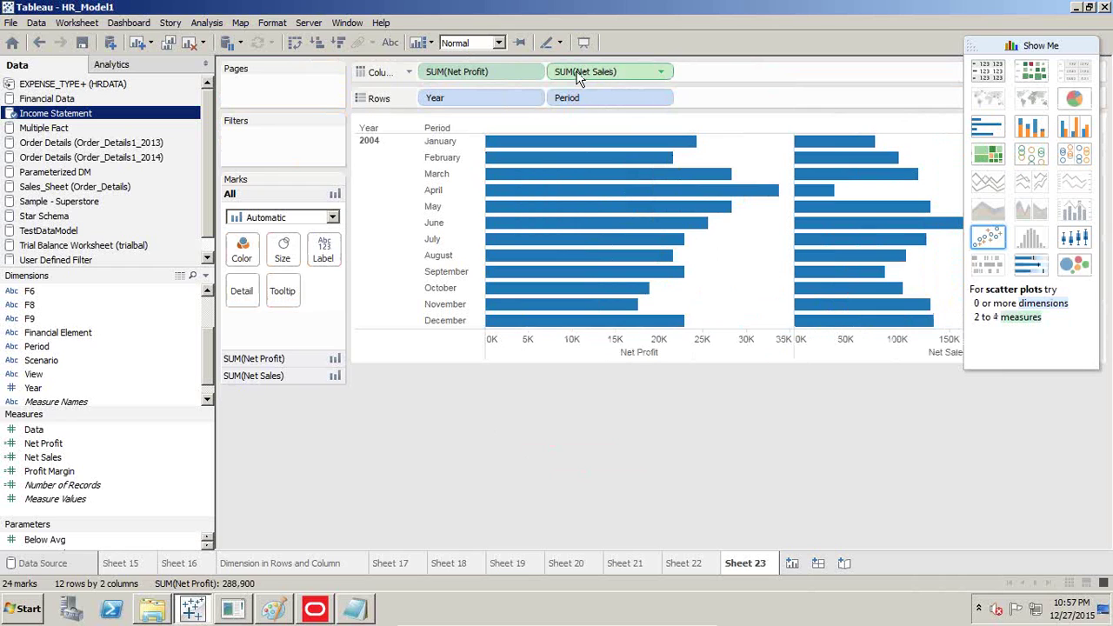
left_click_drag(526, 73, 498, 530)
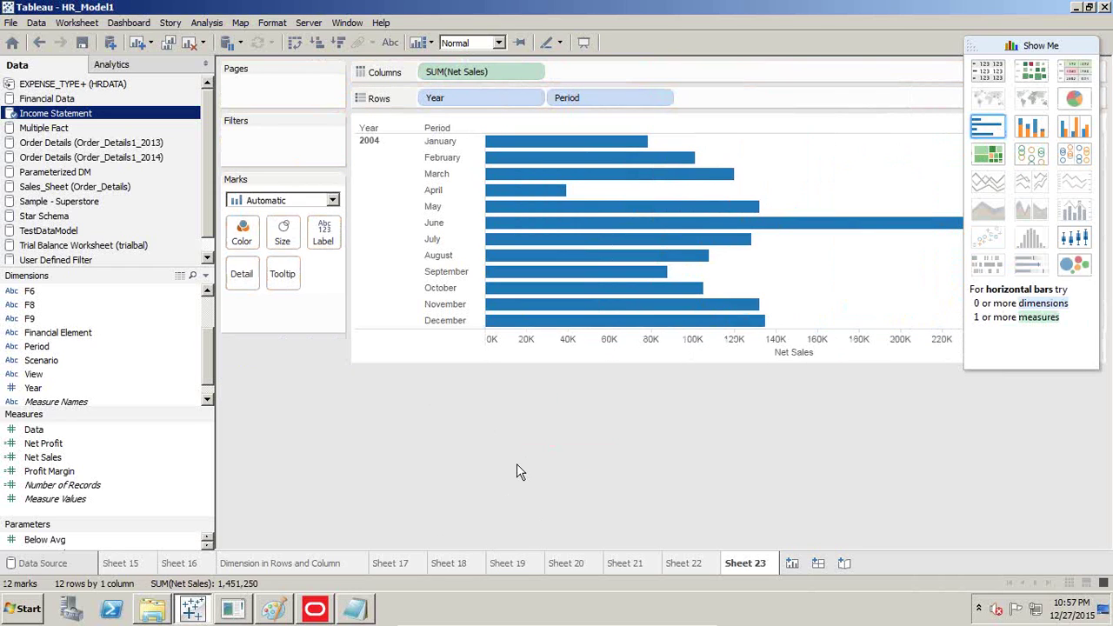
Step: Rearrange the chart with Period and Year as columns and Net Sales as rows, and hide the chart type suggestions
left_click_drag(617, 97, 452, 72)
left_click_drag(513, 95, 600, 72)
left_click_drag(674, 75, 570, 102)
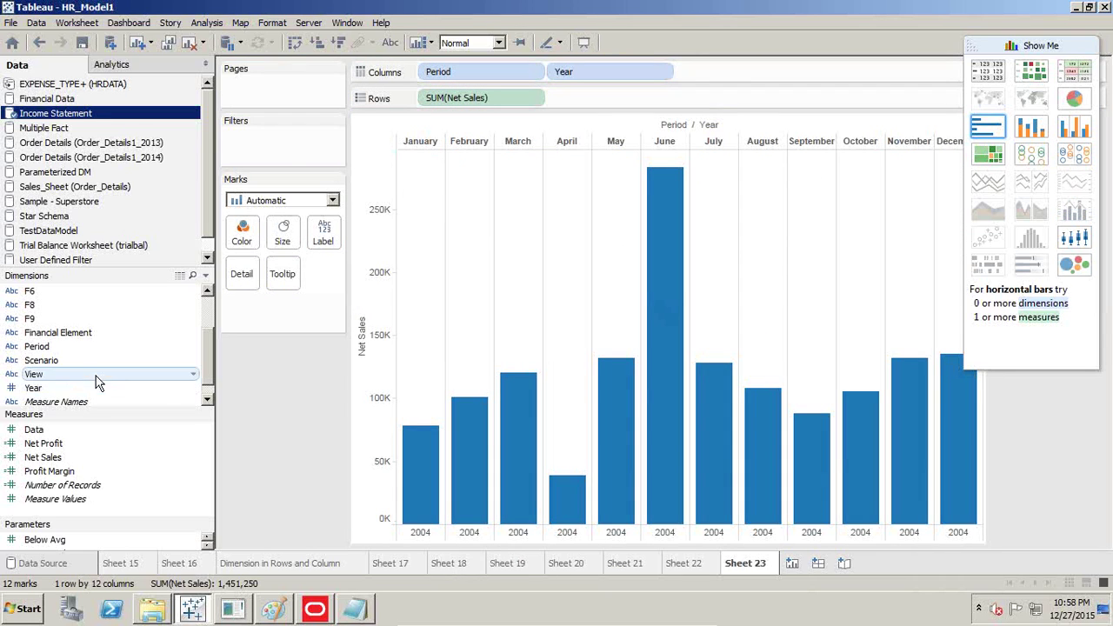
left_click(1049, 50)
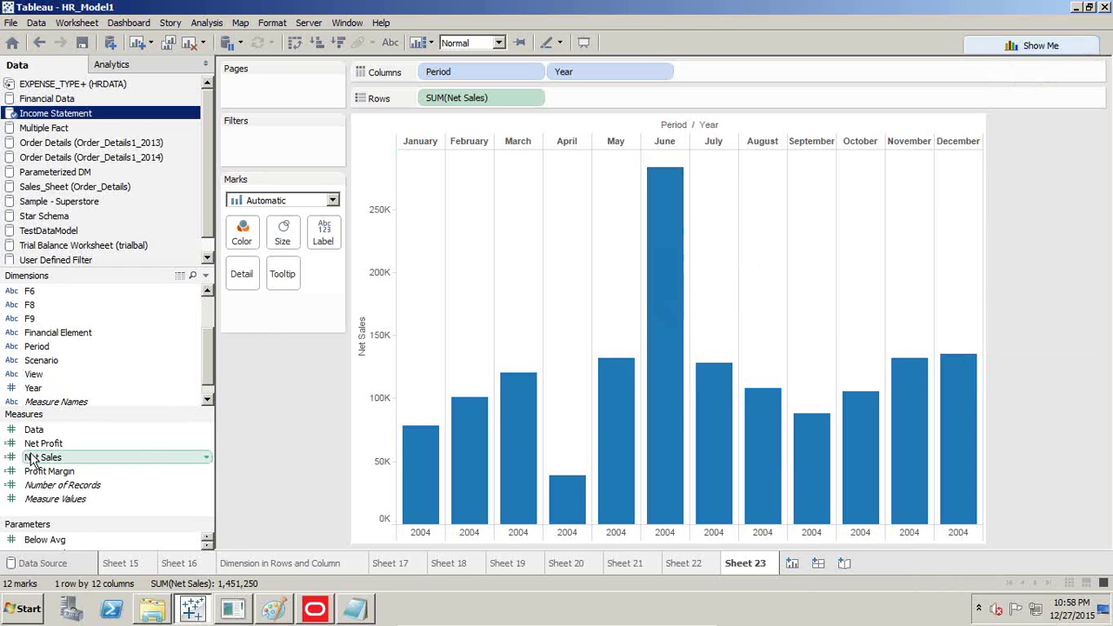
Step: Add Net Profit to the Net Sales chart on a secondary axis
left_click_drag(30, 459, 982, 423)
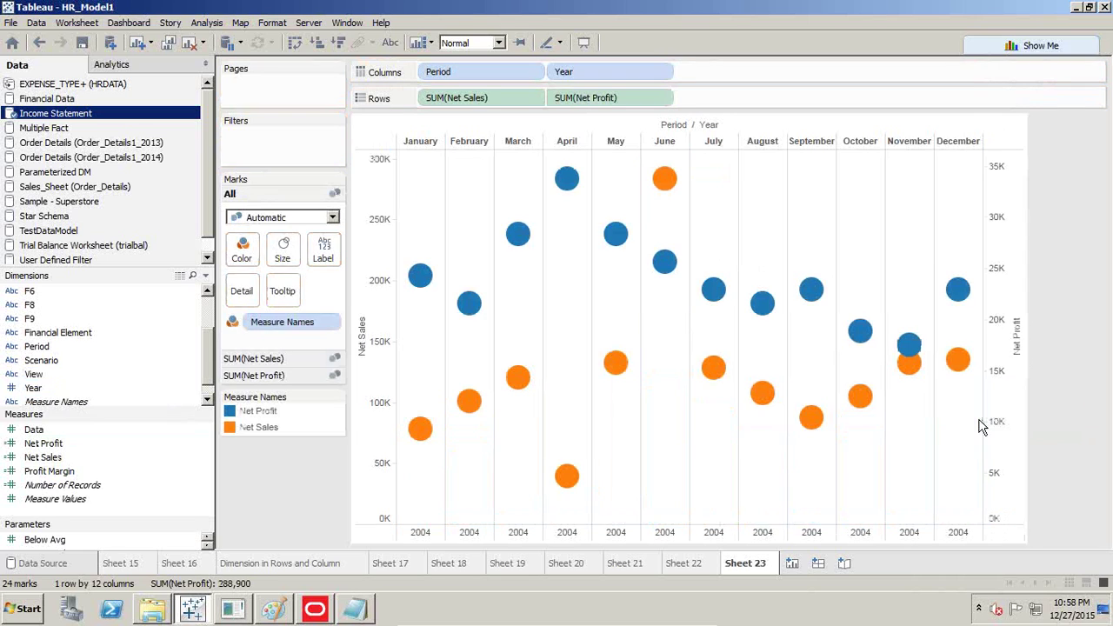
left_click(266, 223)
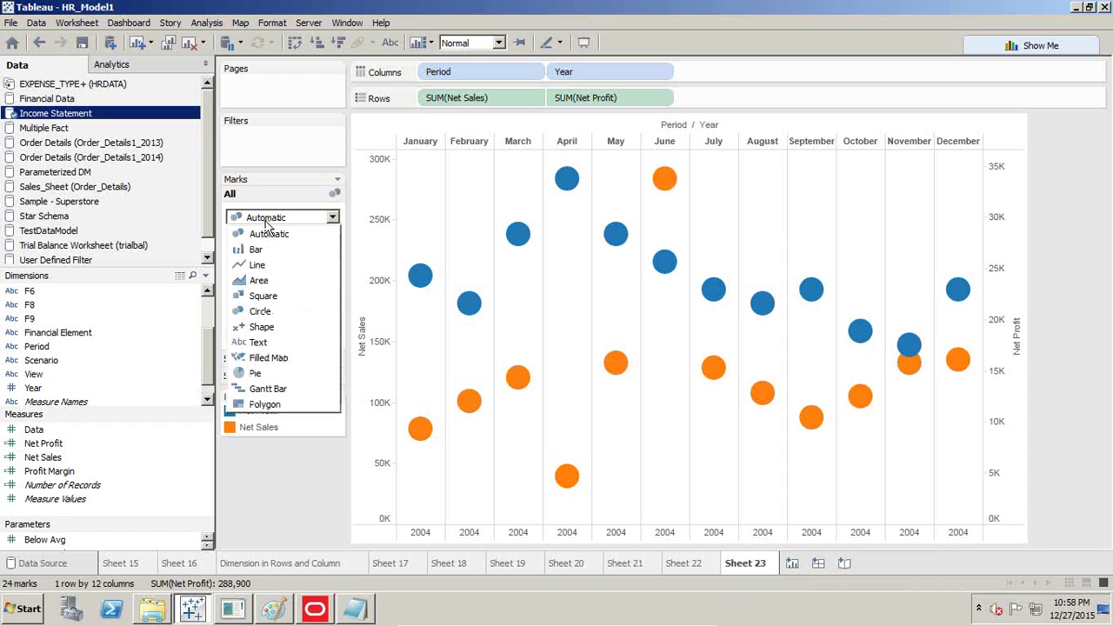
left_click(267, 223)
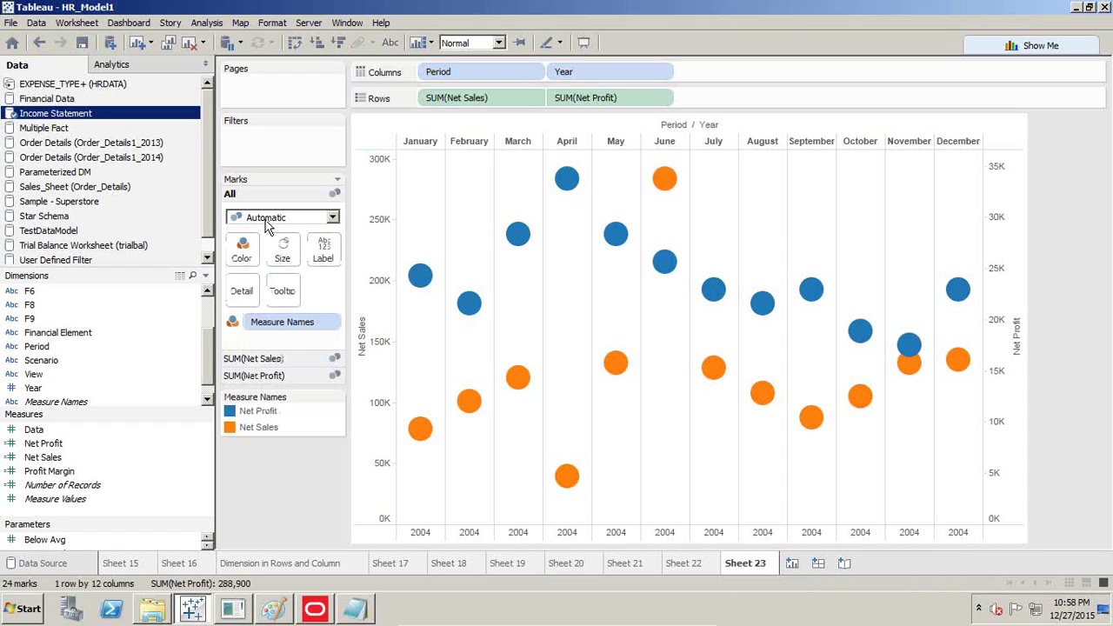
Step: Set the Net Sales marks to Bar and the Net Profit marks to Line
left_click(261, 360)
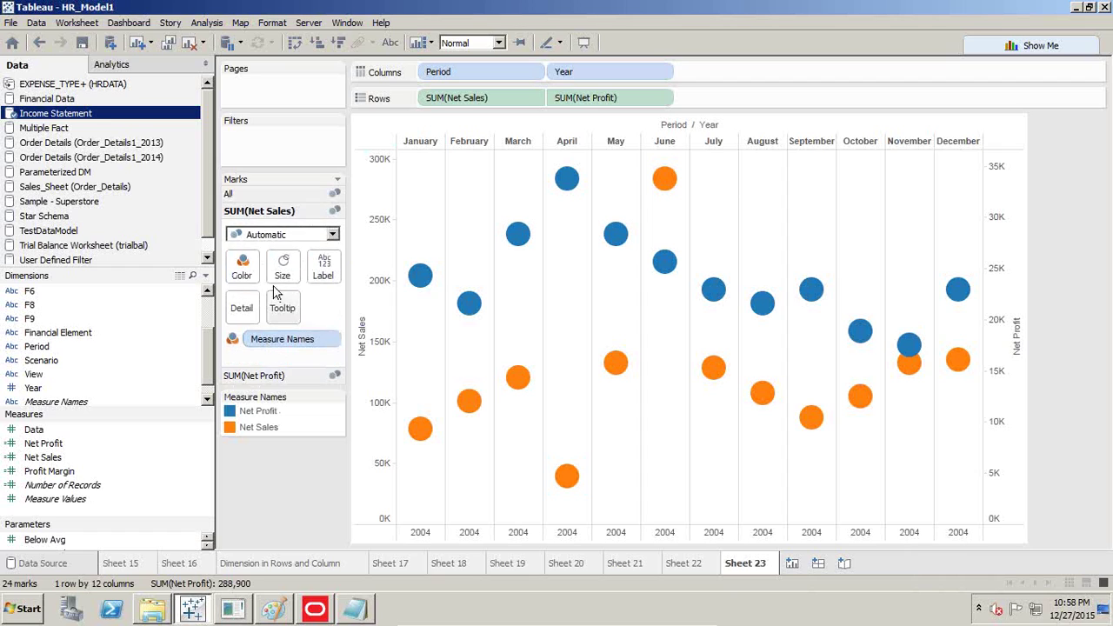
left_click(283, 235)
left_click(278, 268)
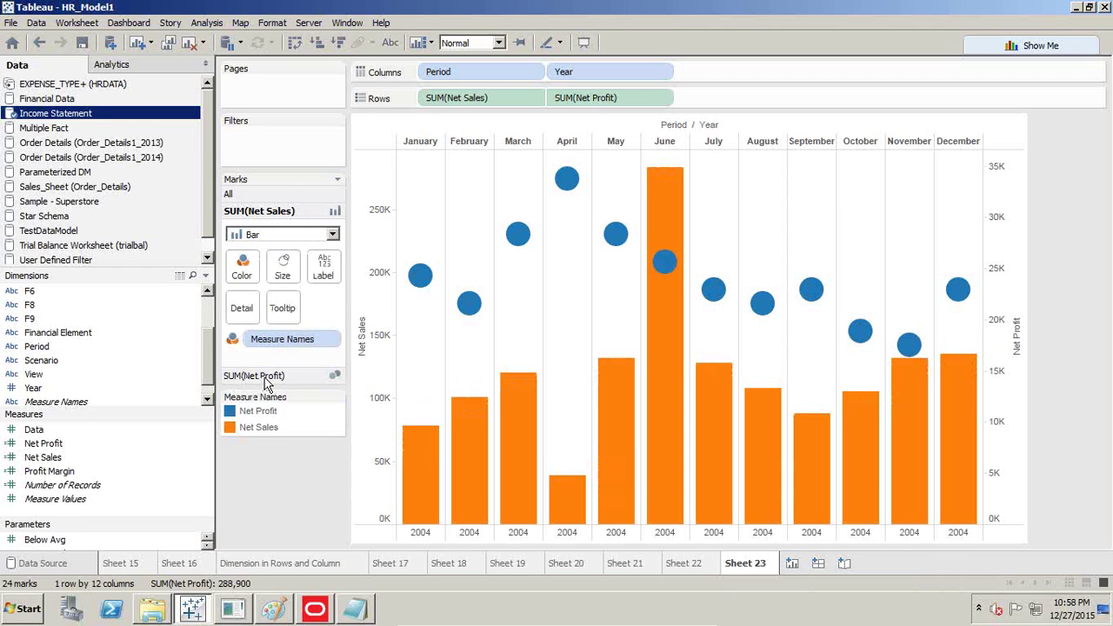
left_click(266, 380)
left_click(285, 252)
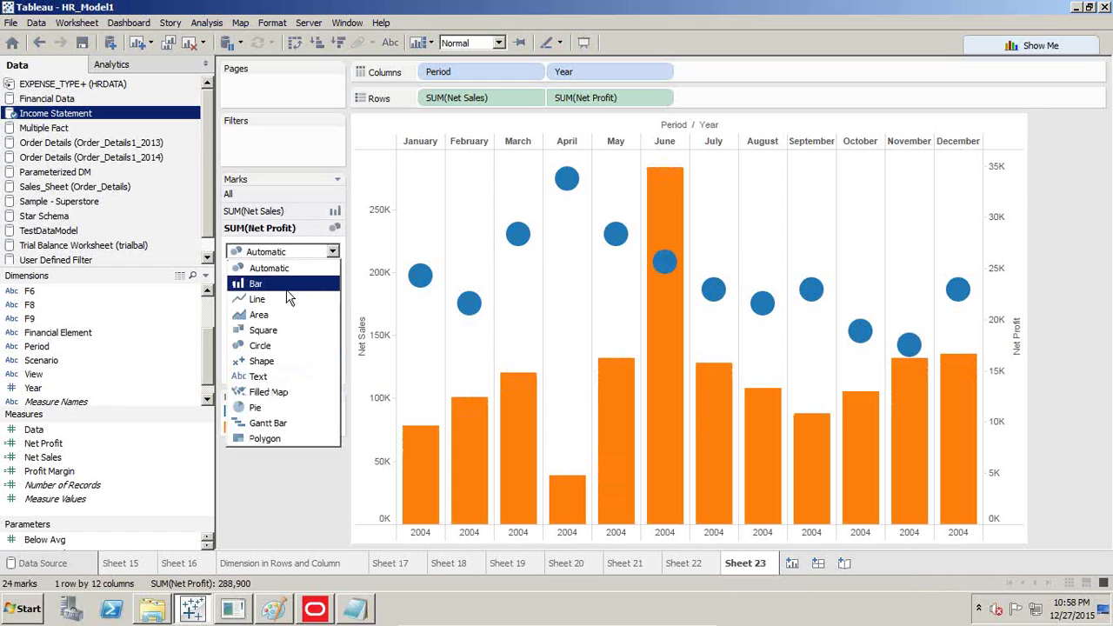
left_click(288, 298)
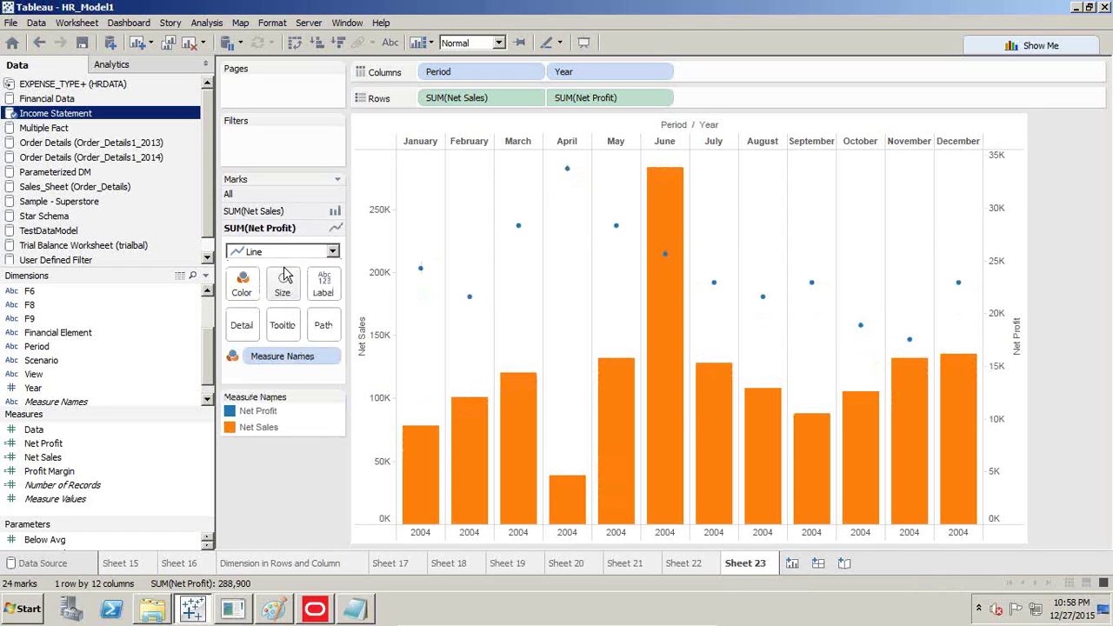
Step: Try the Circle mark type for Net Profit and return it to Line
left_click(288, 252)
left_click(280, 297)
left_click(301, 252)
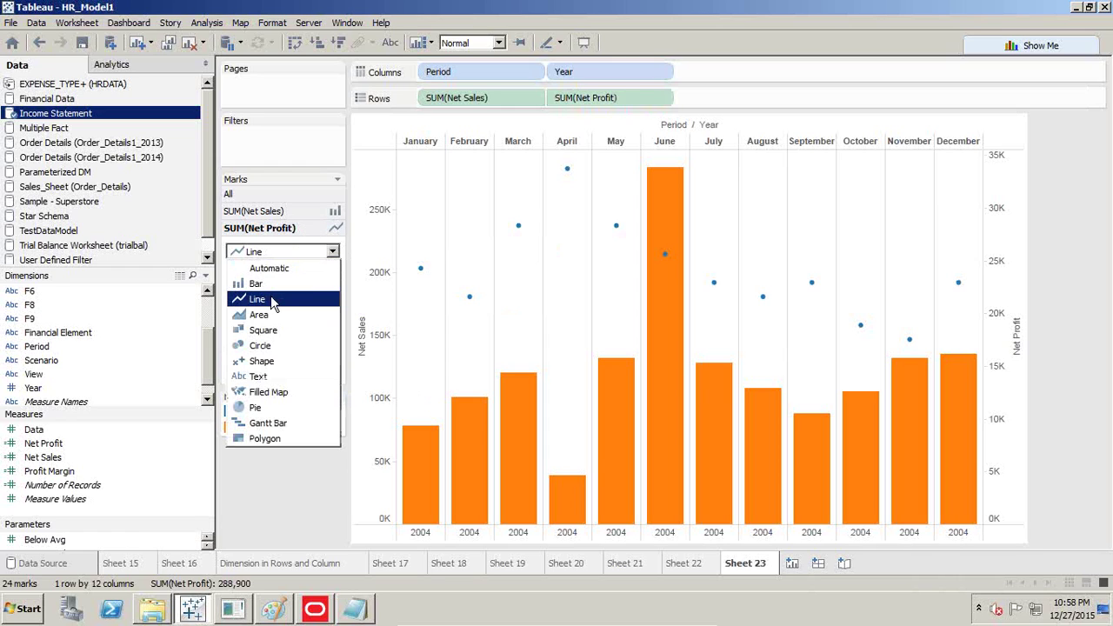
left_click(260, 346)
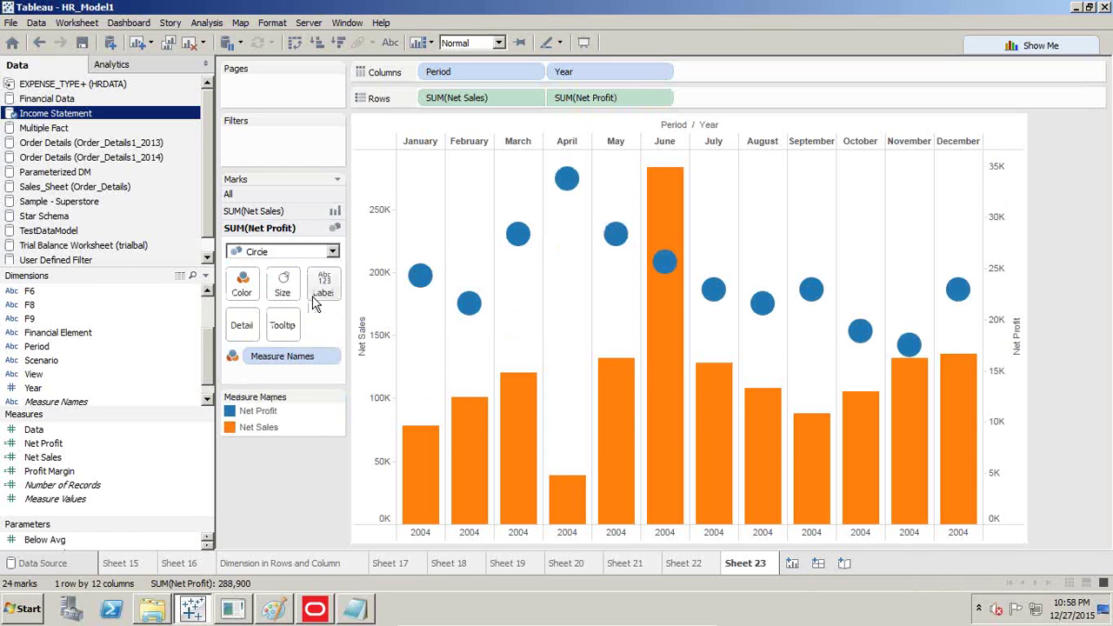
left_click(278, 251)
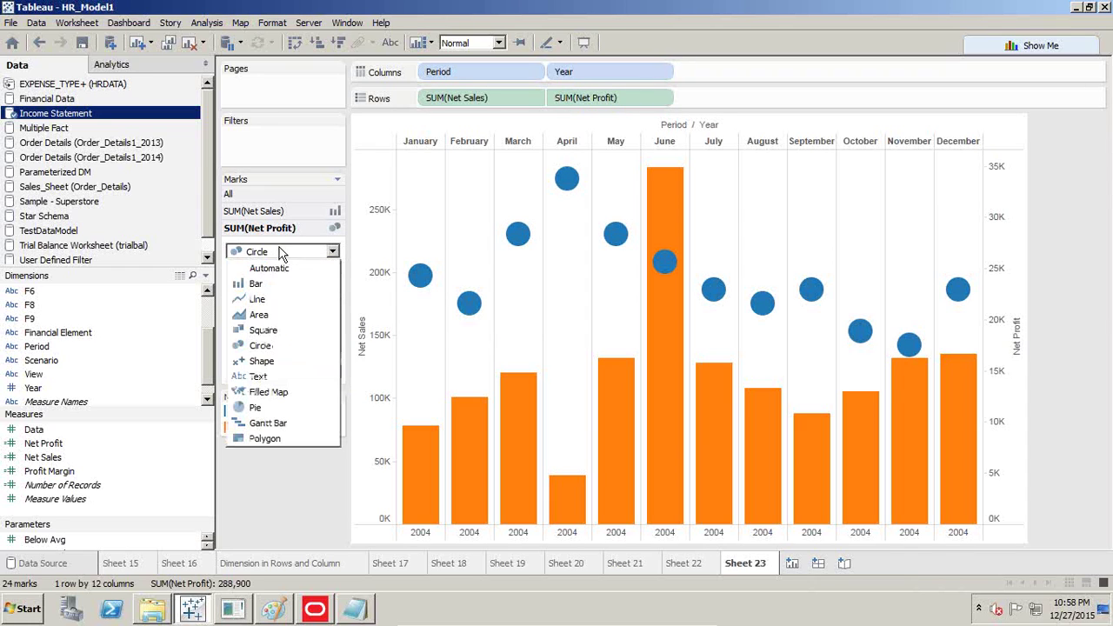
left_click(271, 299)
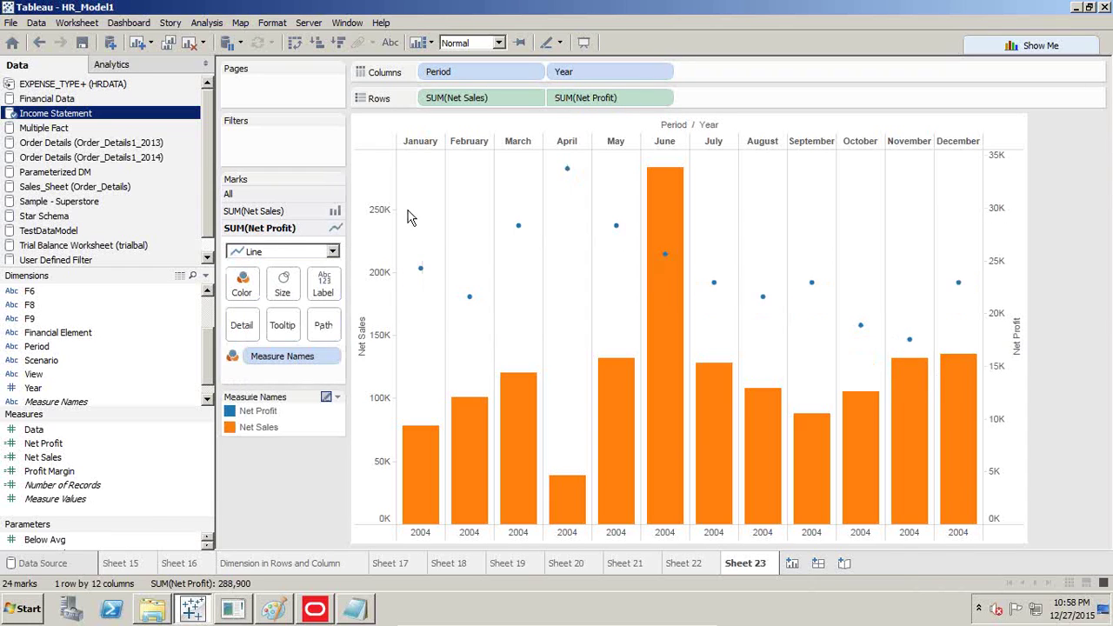
left_click(205, 462)
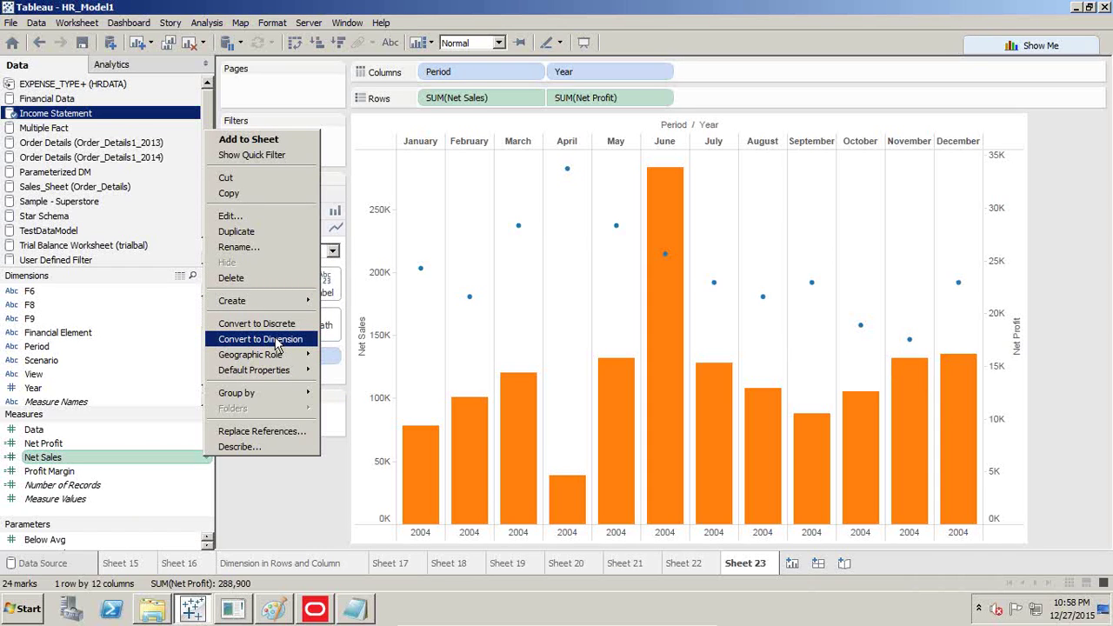
key("Escape")
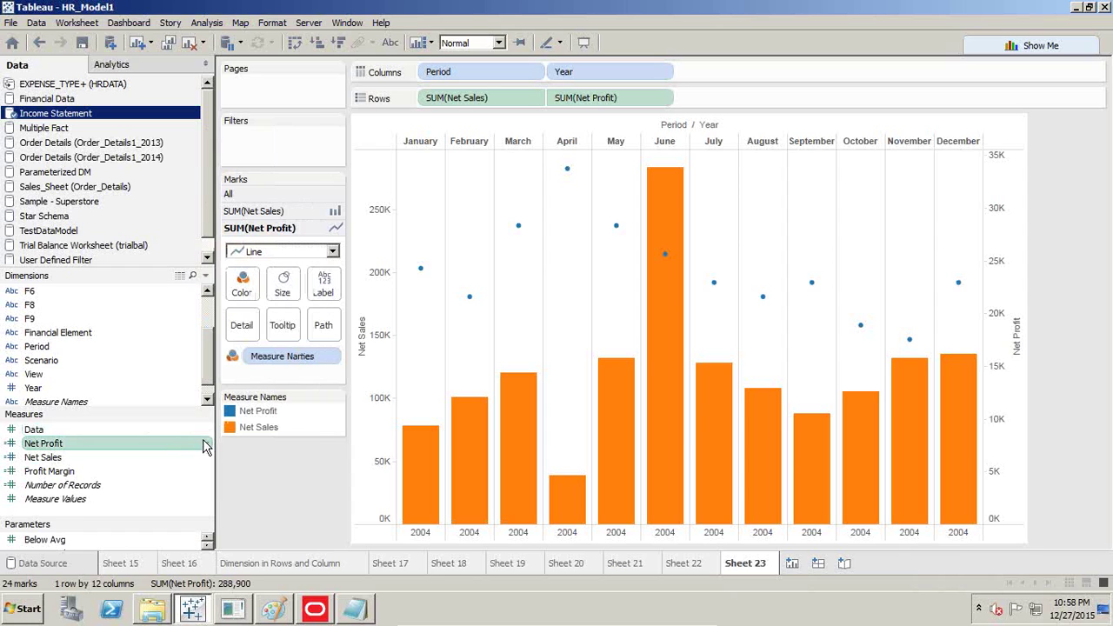
left_click(202, 446)
key("Escape")
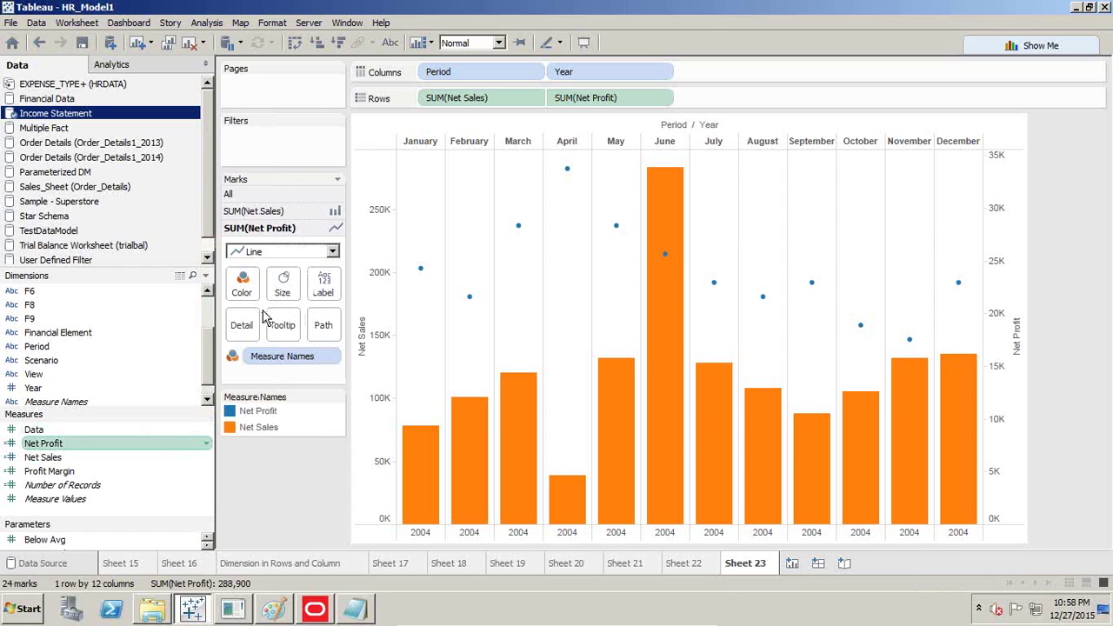
Step: Try swapping the mark types by setting Net Profit to Bar and Net Sales to Line
left_click(287, 251)
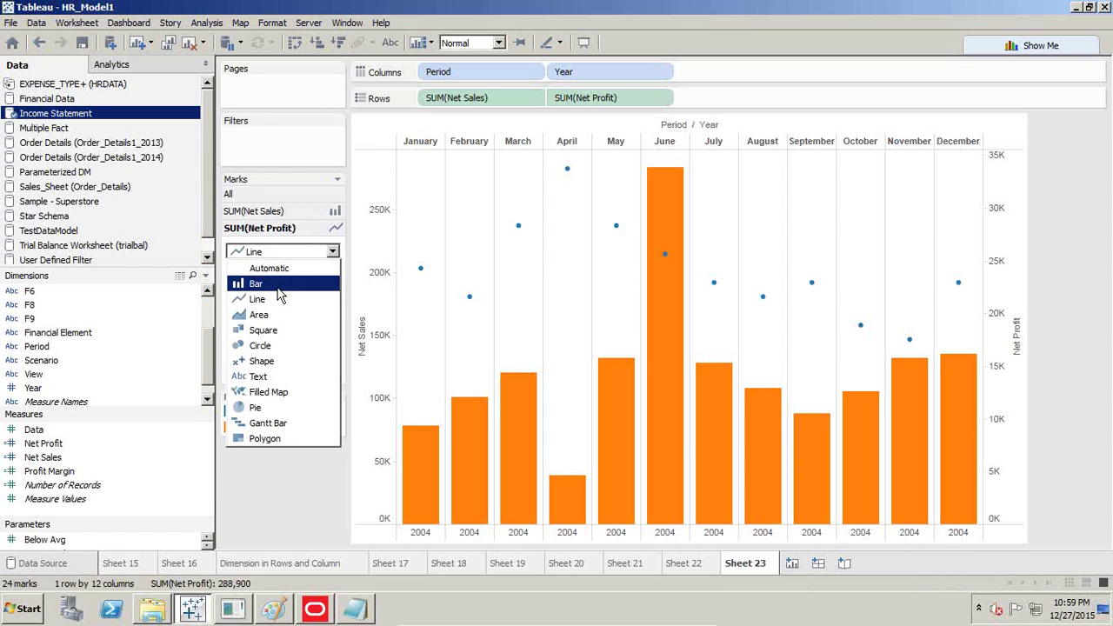
left_click(277, 300)
left_click(292, 254)
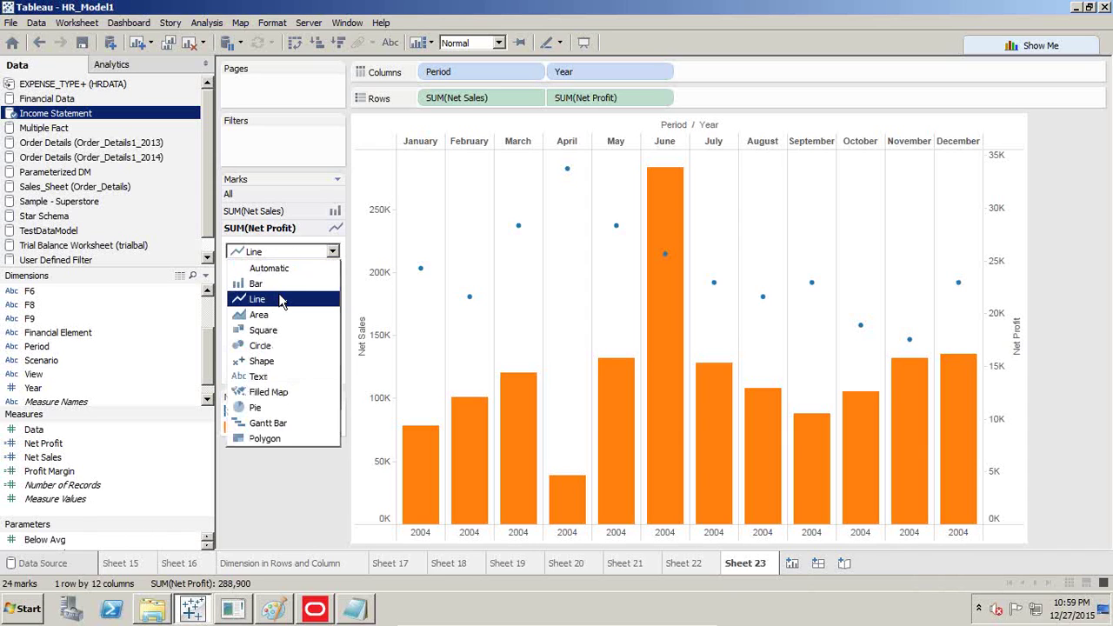
left_click(280, 285)
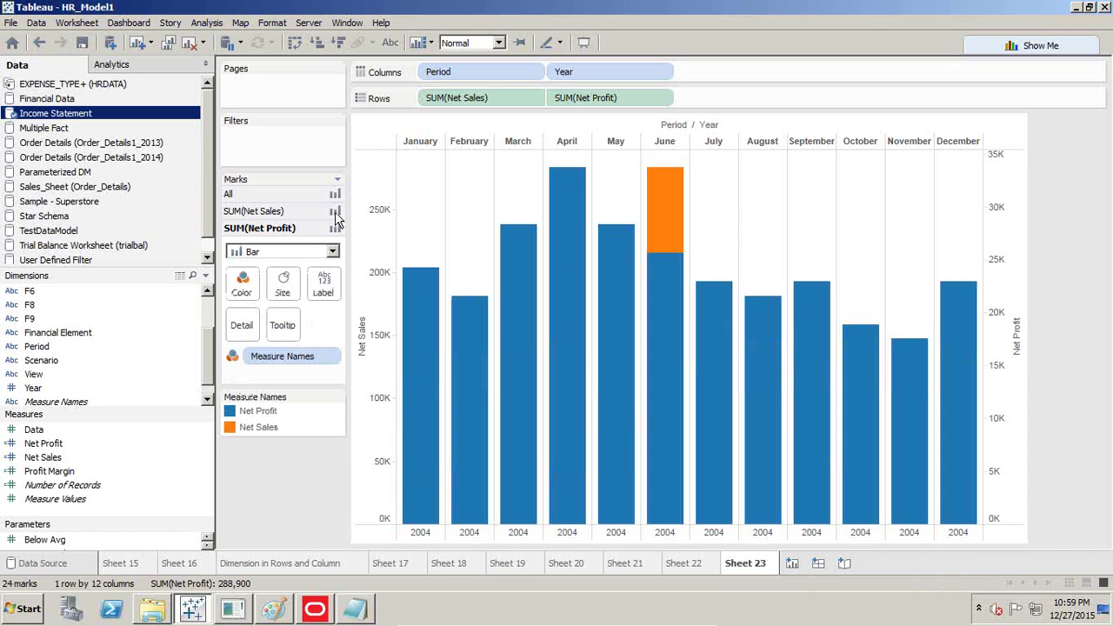
left_click(261, 212)
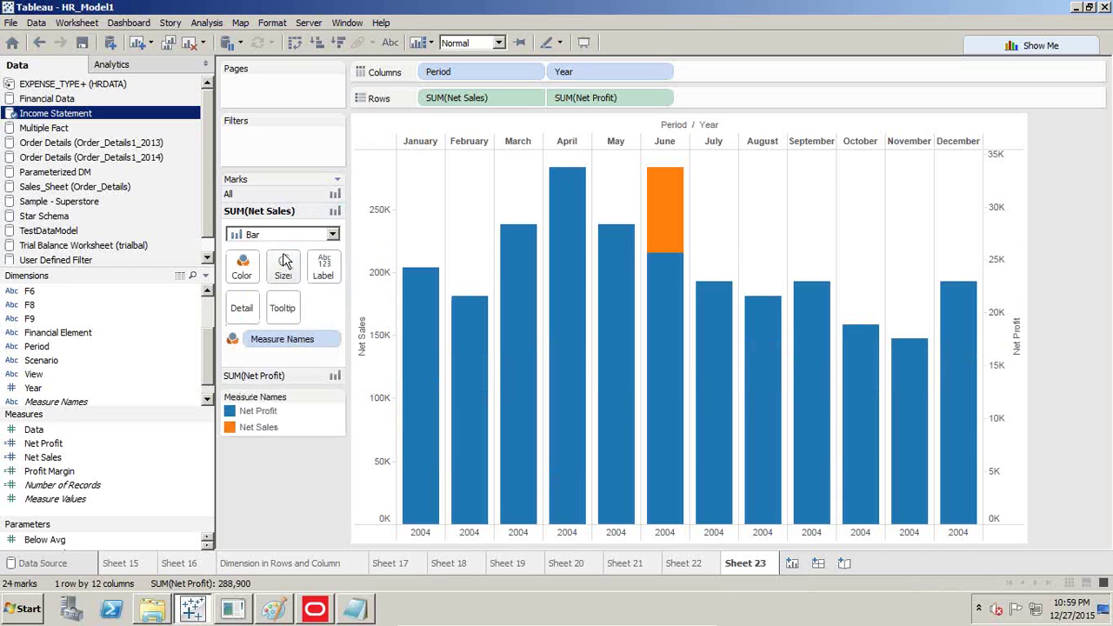
left_click(287, 236)
left_click(280, 283)
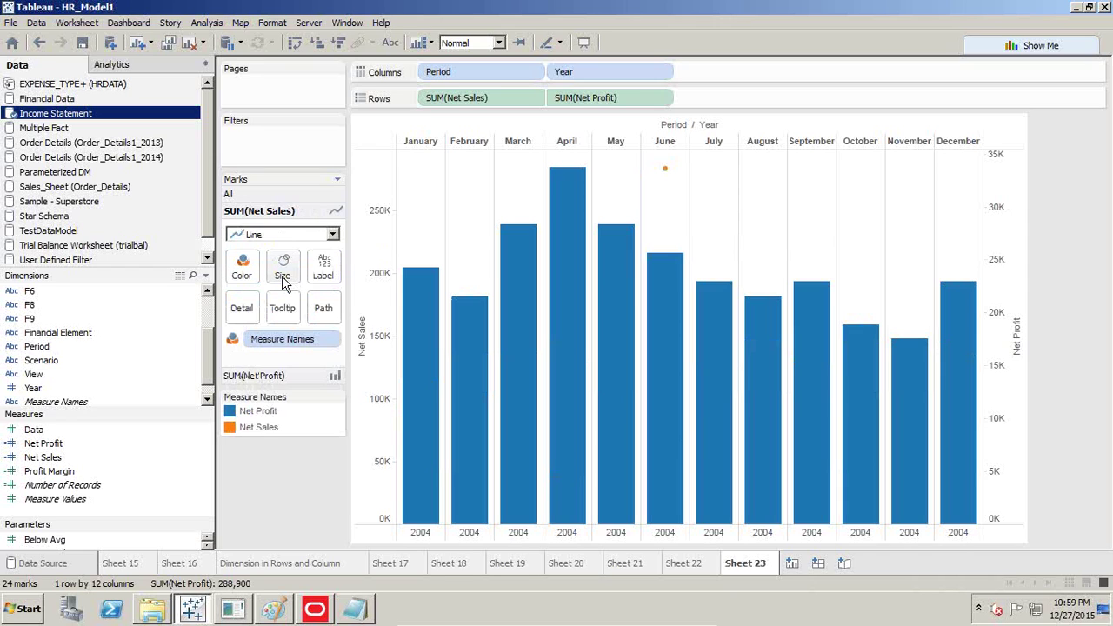
left_click(297, 235)
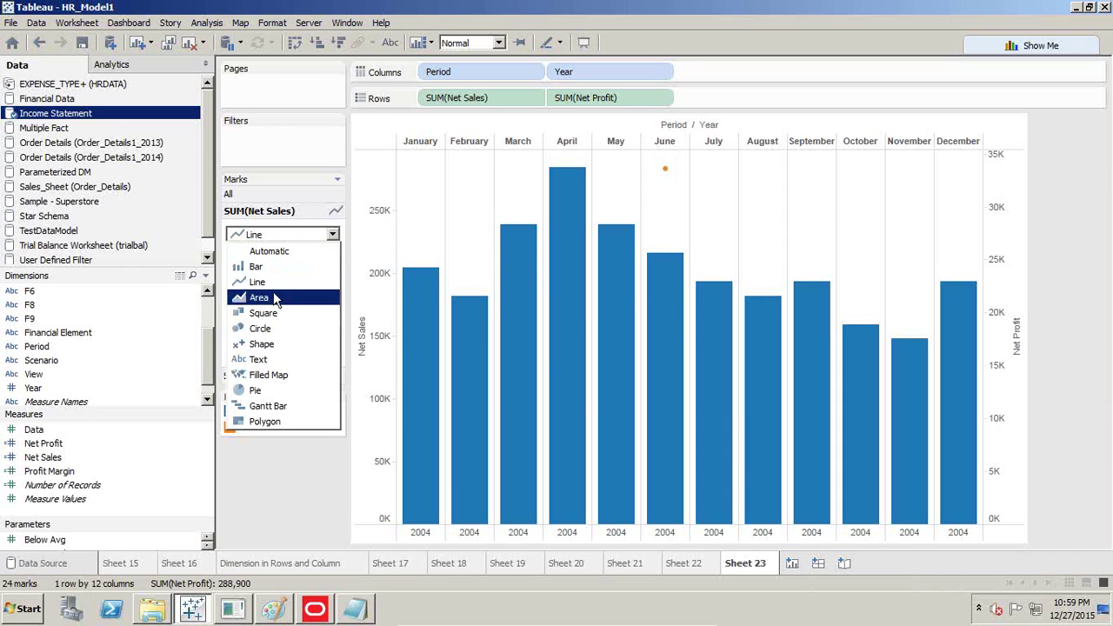
key("Escape")
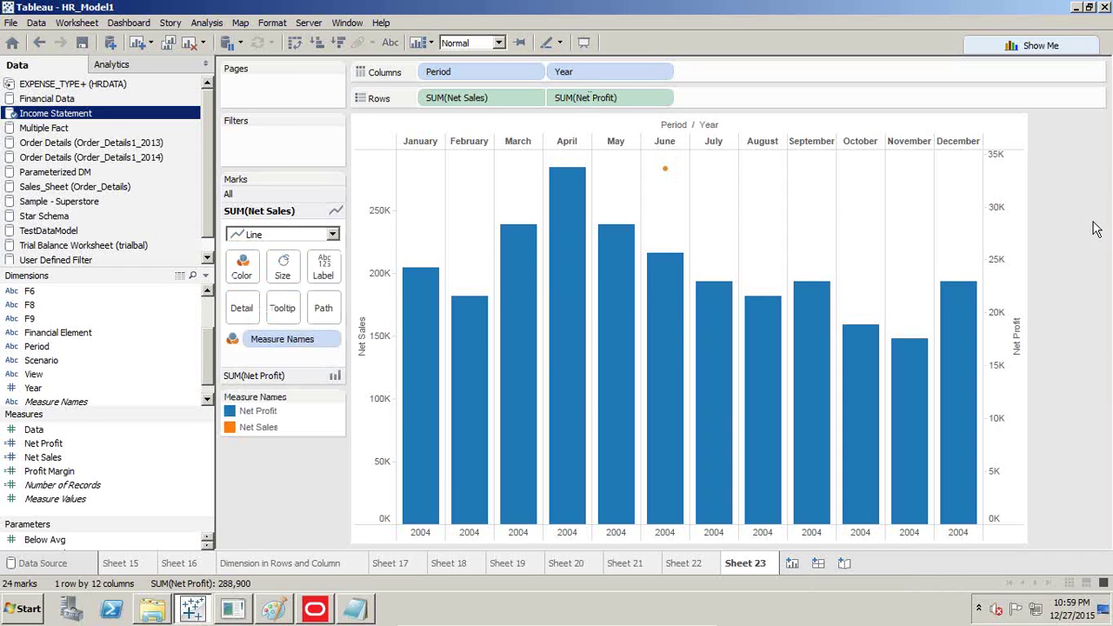
Step: Remove Year from the columns, and set the Net Sales marks to Bar and the Net Profit marks to Line
left_click_drag(561, 73, 1101, 235)
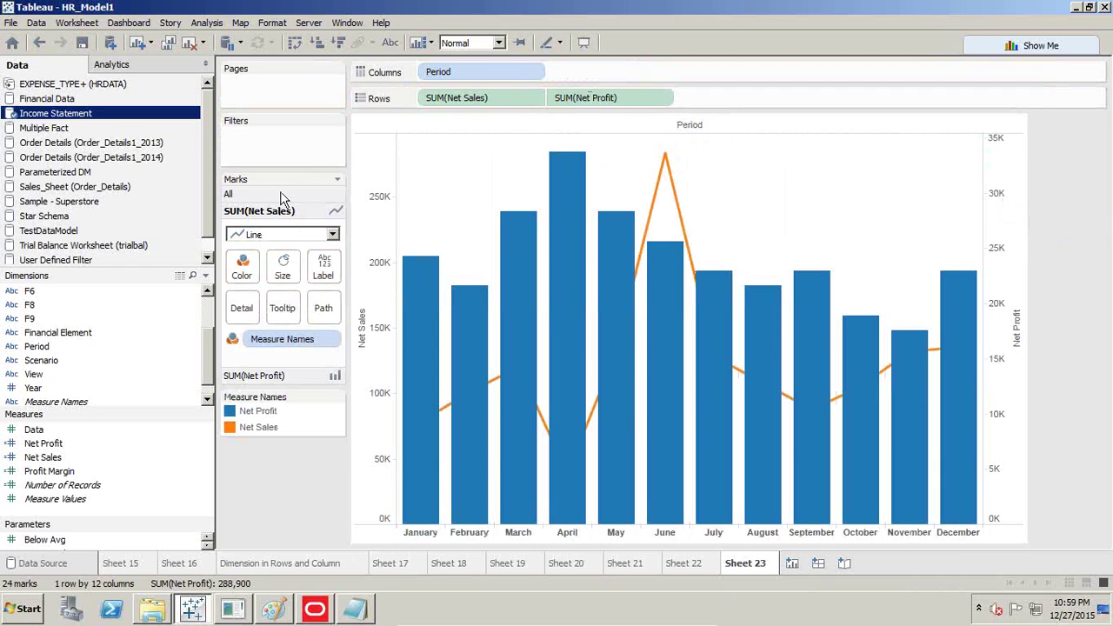
left_click(261, 235)
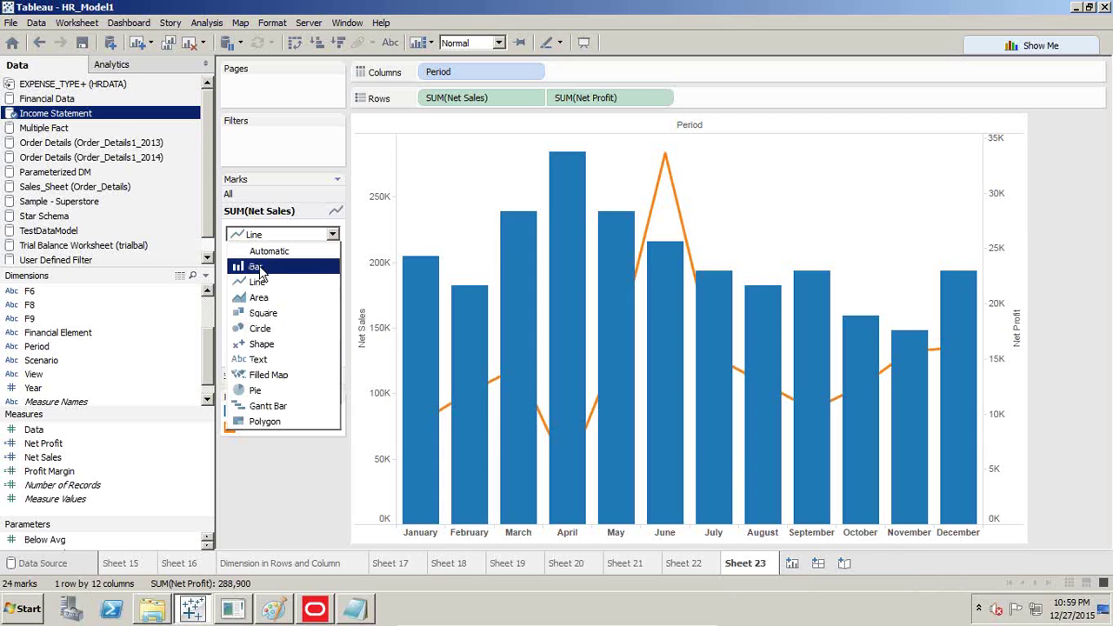
left_click(265, 272)
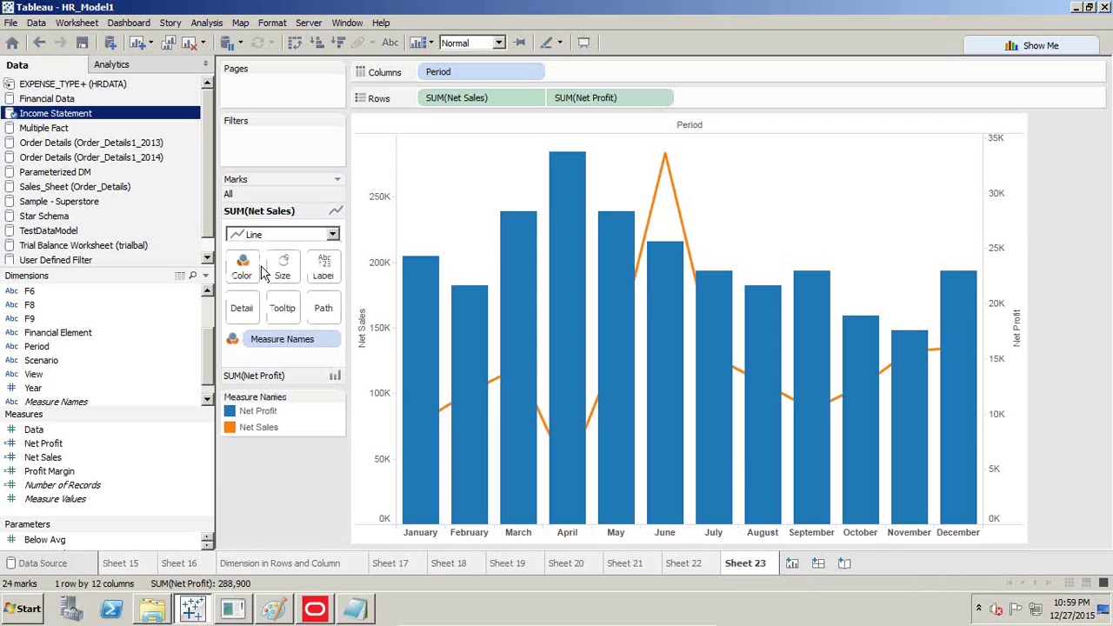
left_click(254, 374)
left_click(283, 252)
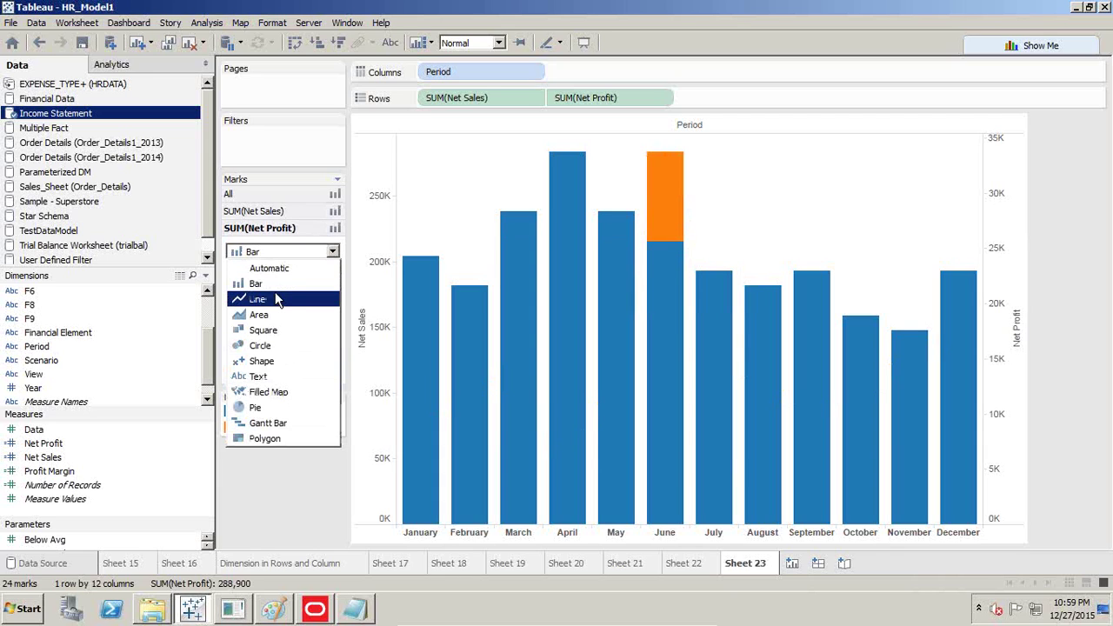
left_click(278, 295)
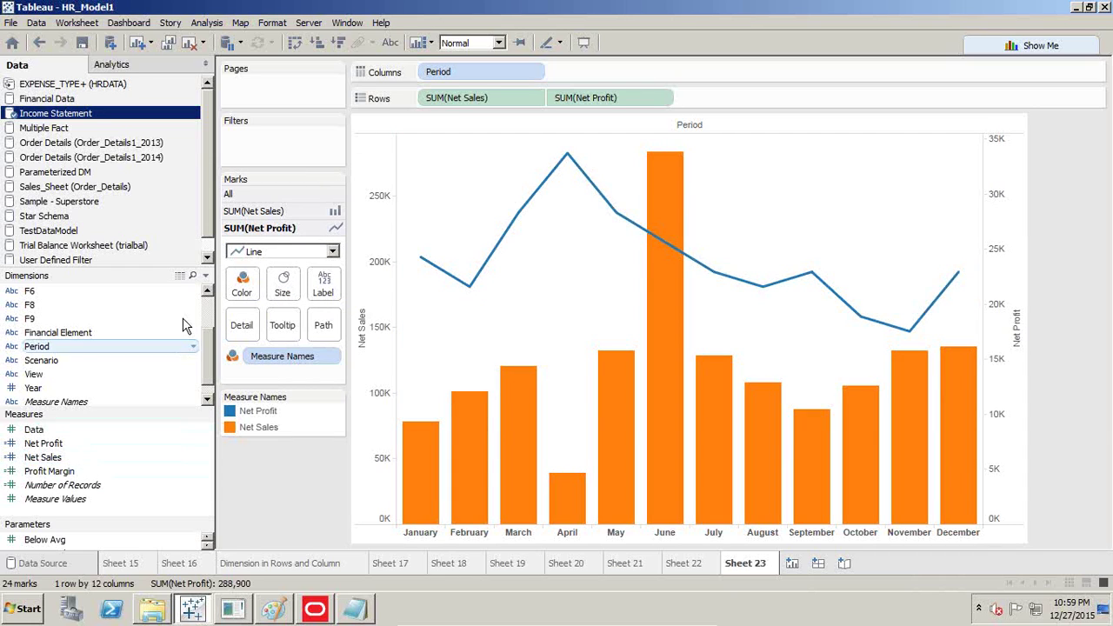
Step: Label the Net Profit line with both the Net Sales and Net Profit measures
left_click_drag(61, 458, 324, 287)
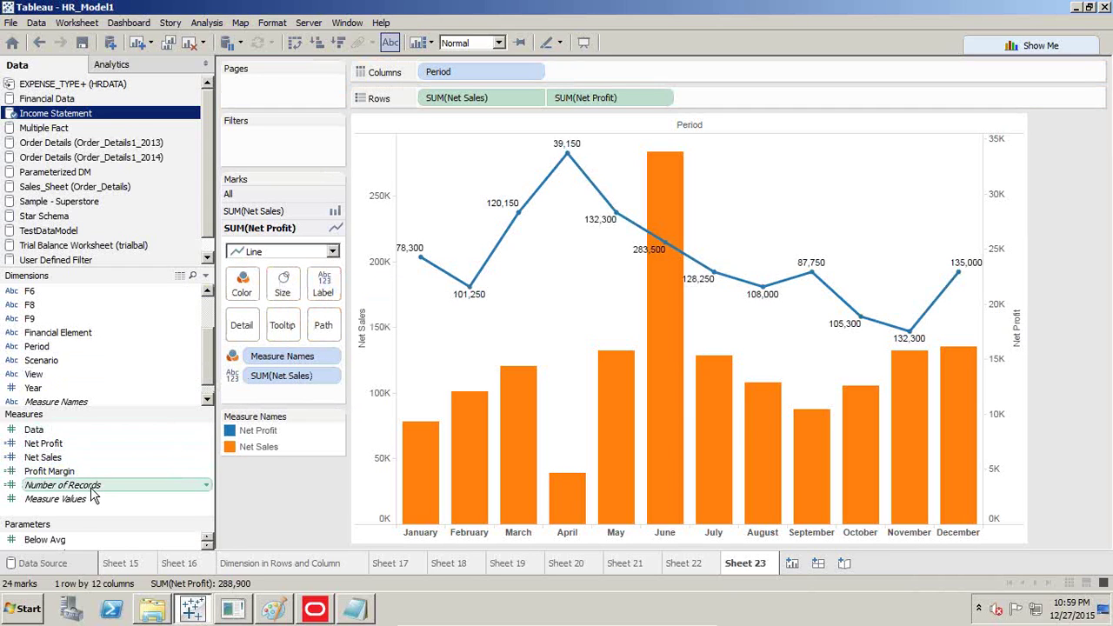
left_click(50, 444)
left_click_drag(52, 445, 323, 287)
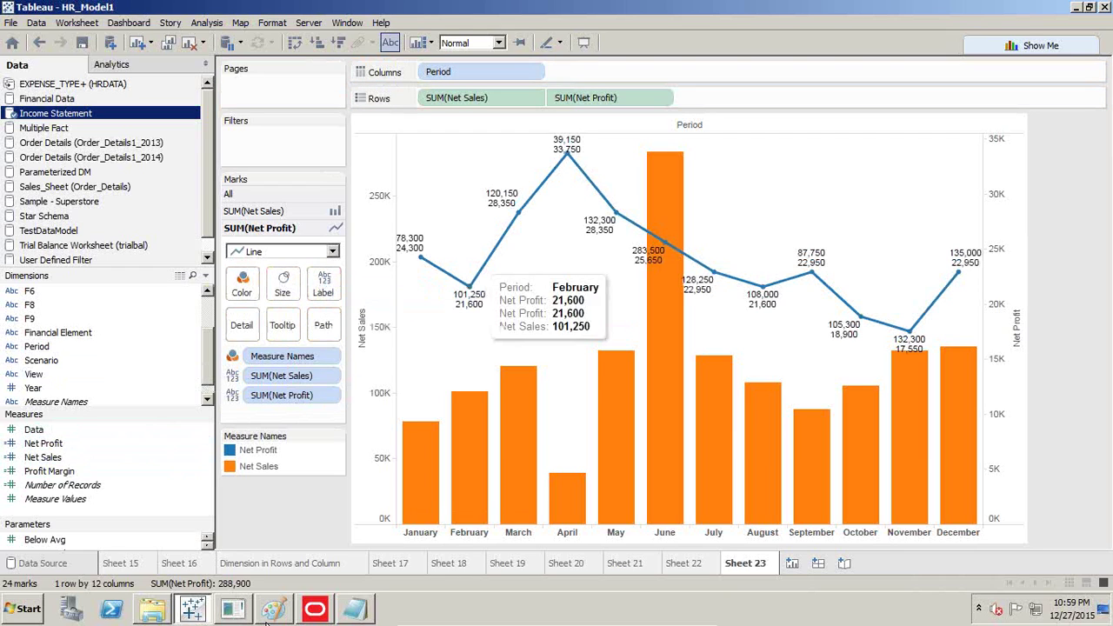
Step: Label the Net Sales bars with Net Sales, and remove the Net Sales label from the Net Profit line
left_click(292, 211)
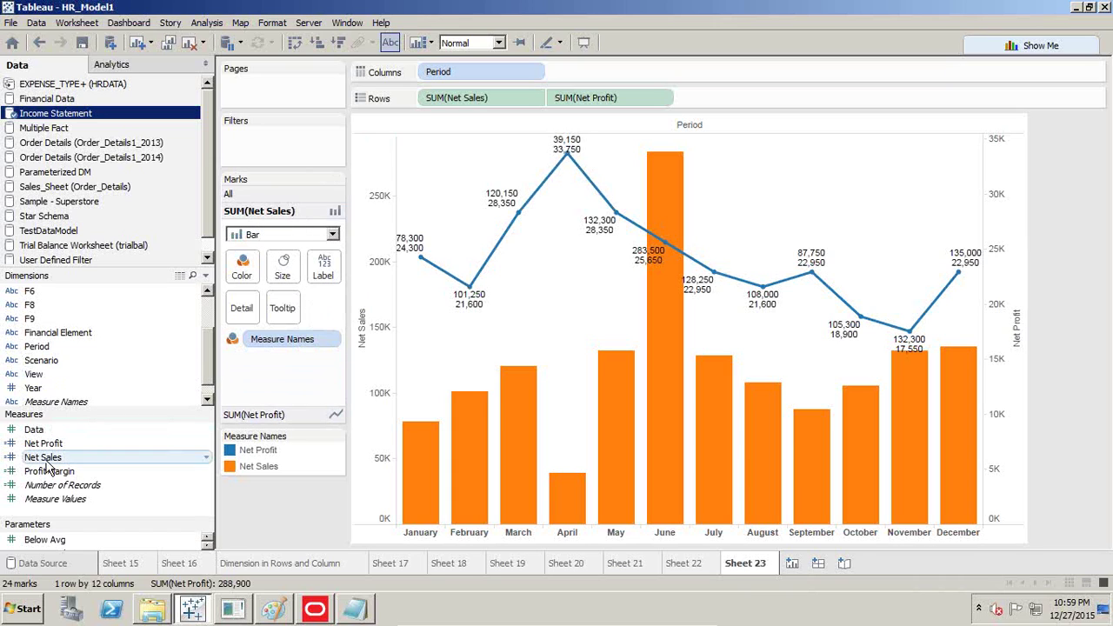
left_click_drag(48, 457, 322, 270)
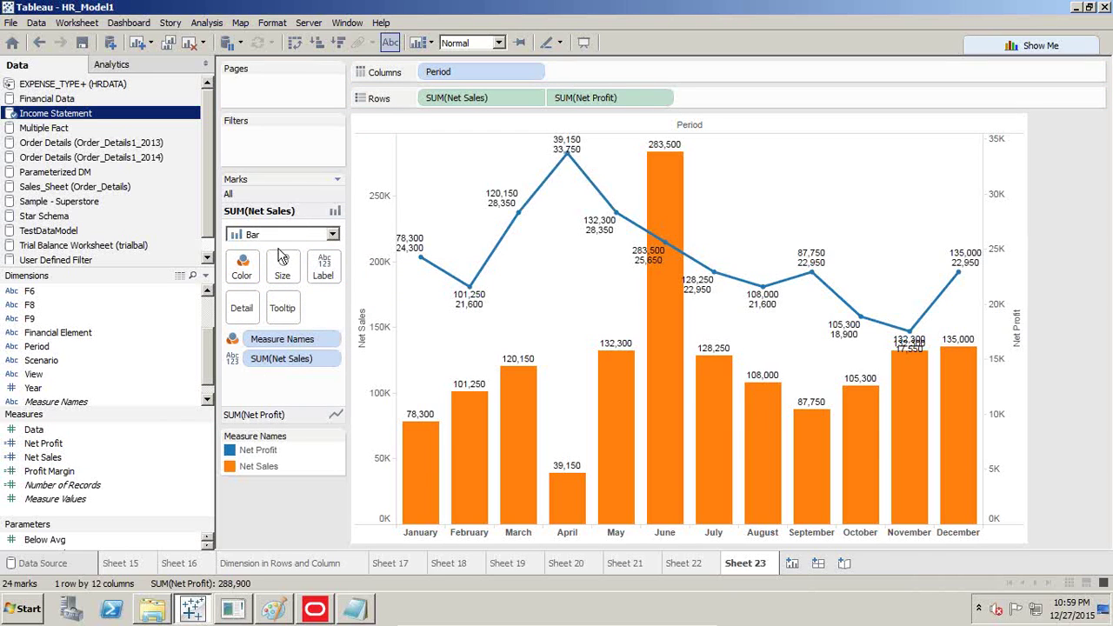
left_click(261, 414)
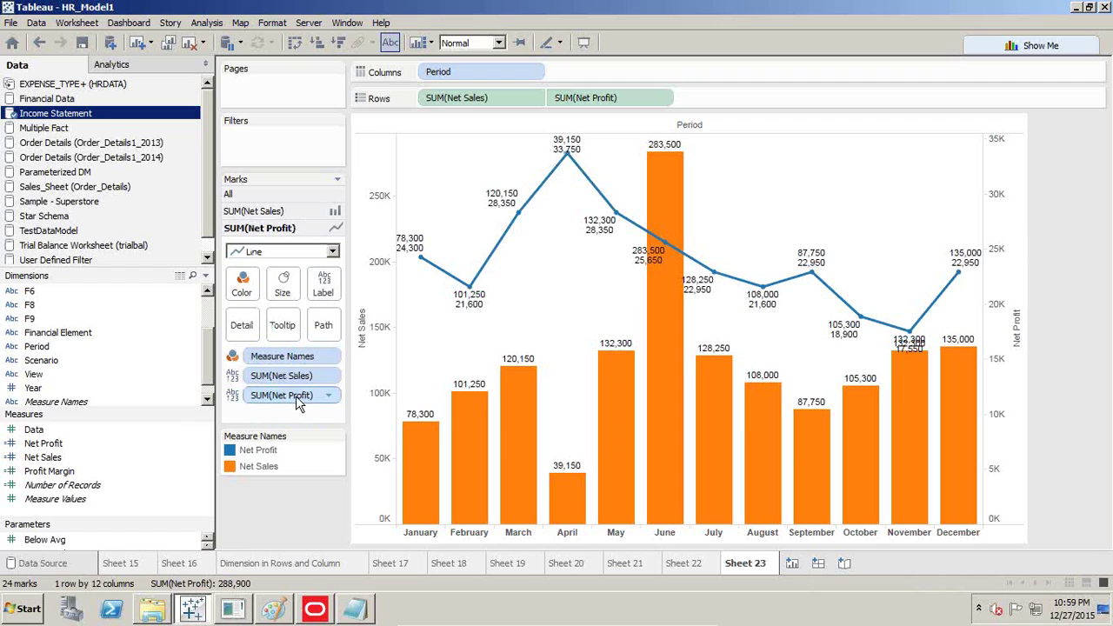
left_click_drag(295, 374, 295, 519)
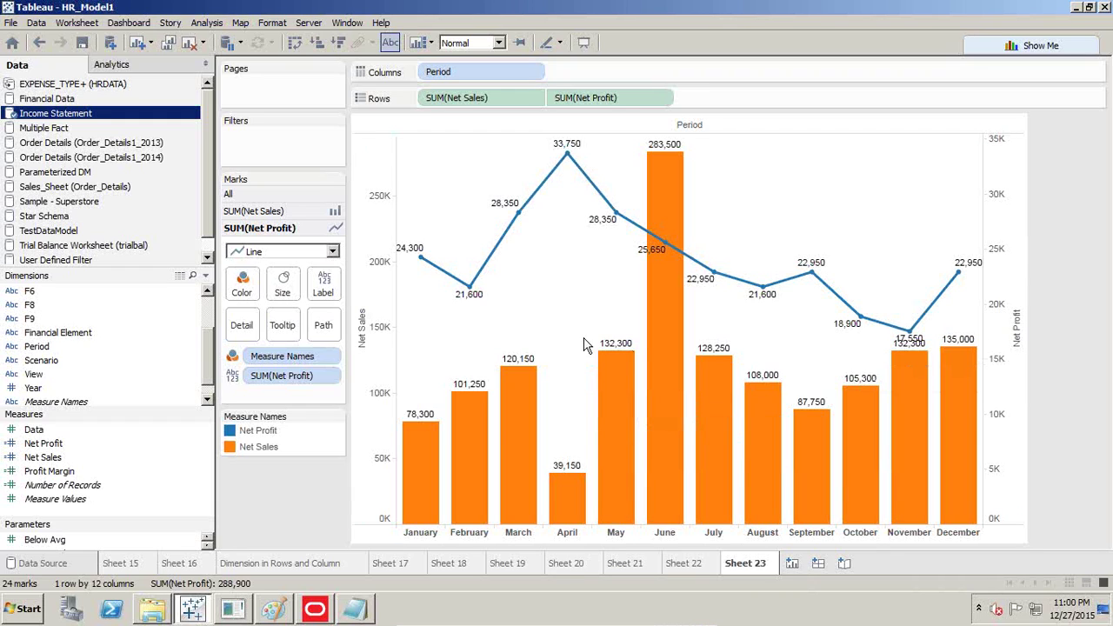
mouse_move(669, 620)
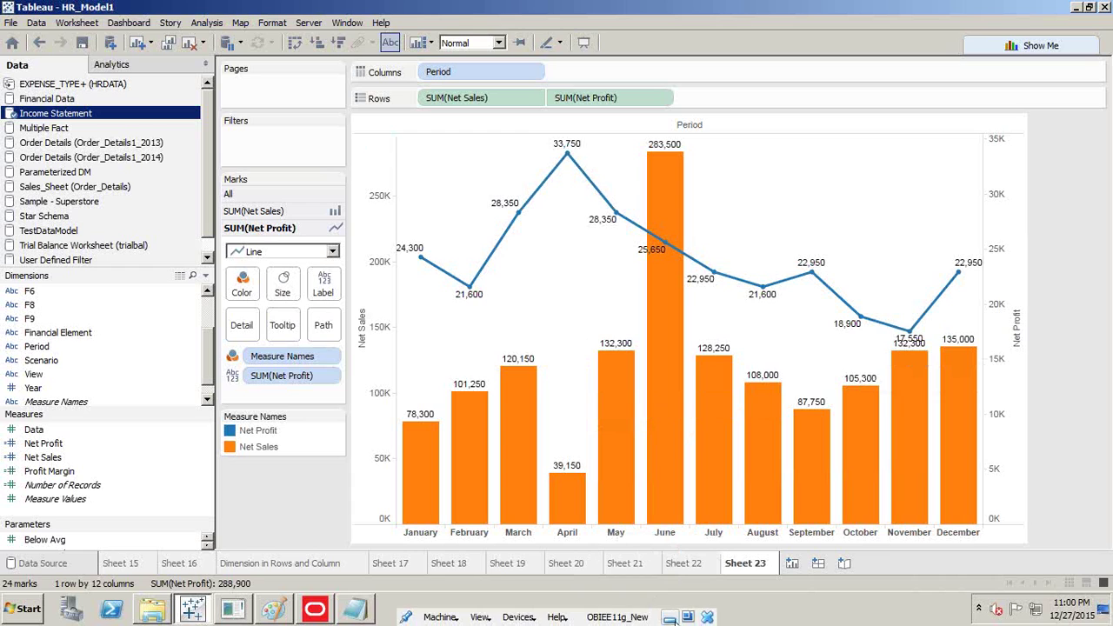